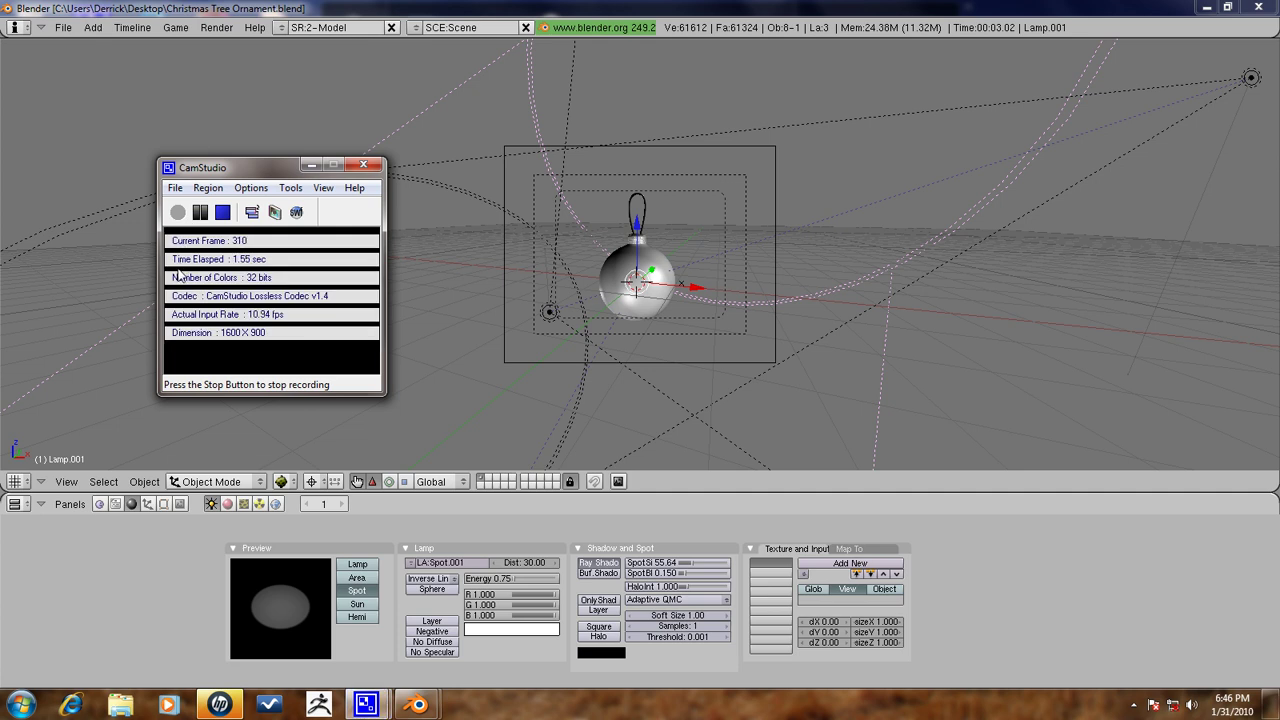
Move the Lamp.001 spot lamp farther away from the ornament and set its energy to 1.
click(628, 8)
scroll(693, 372, up, 4)
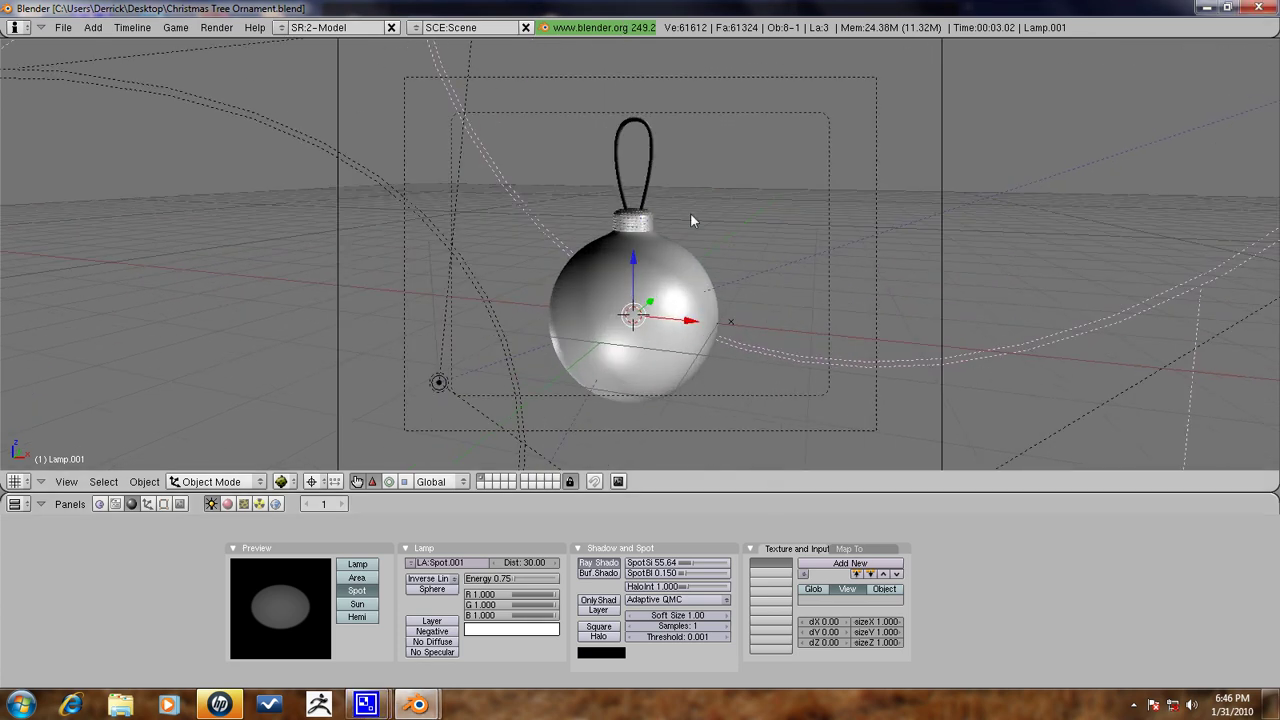
scroll(660, 165, down, 5)
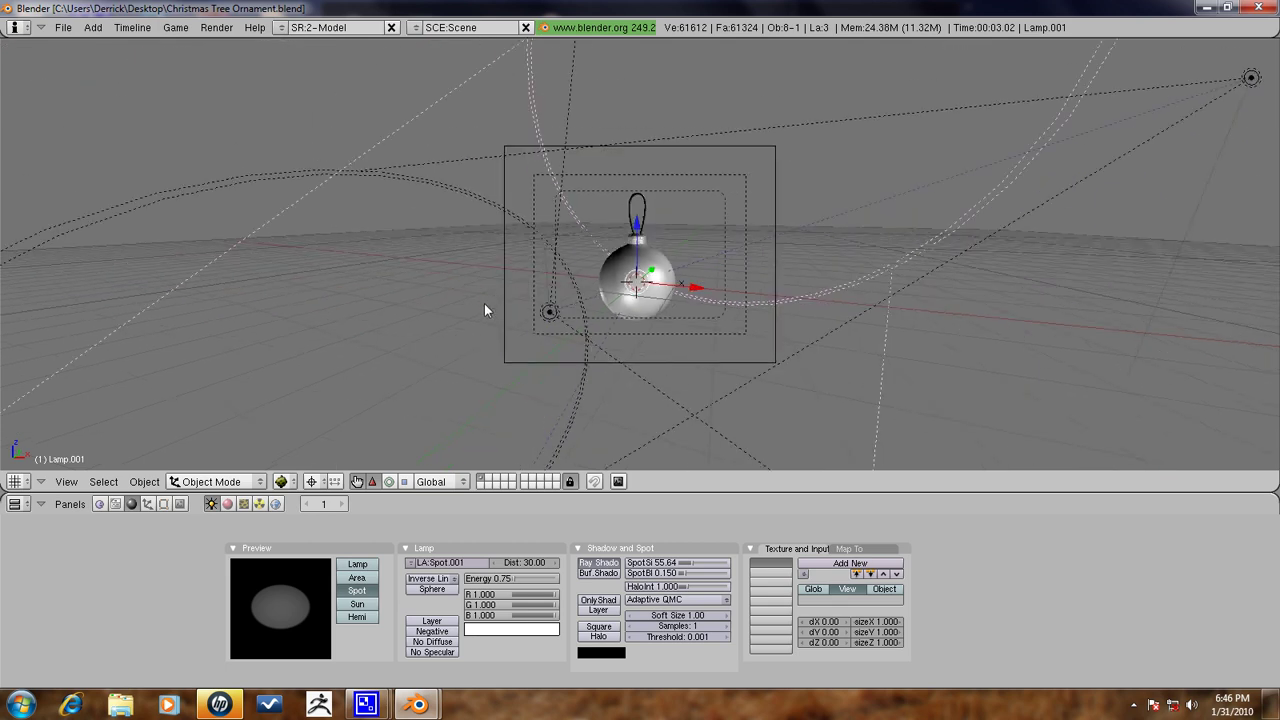
middle_drag(458, 336, 520, 333)
key(g)
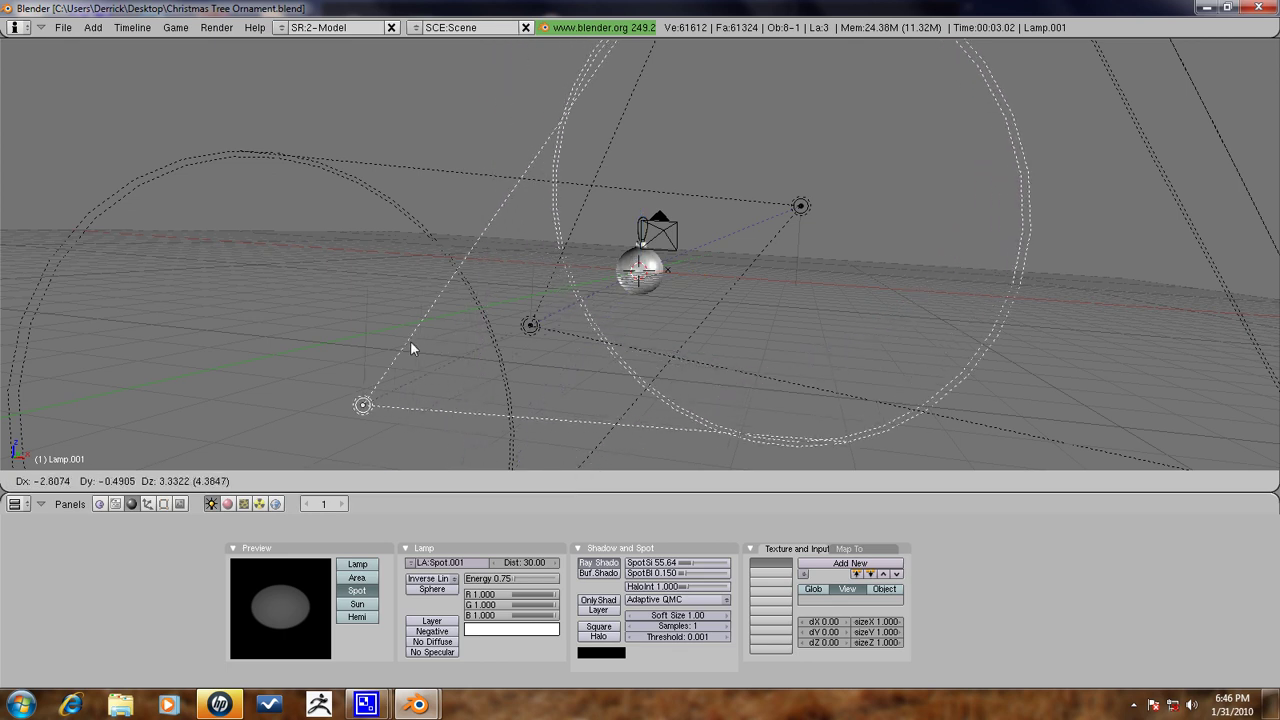
click(389, 406)
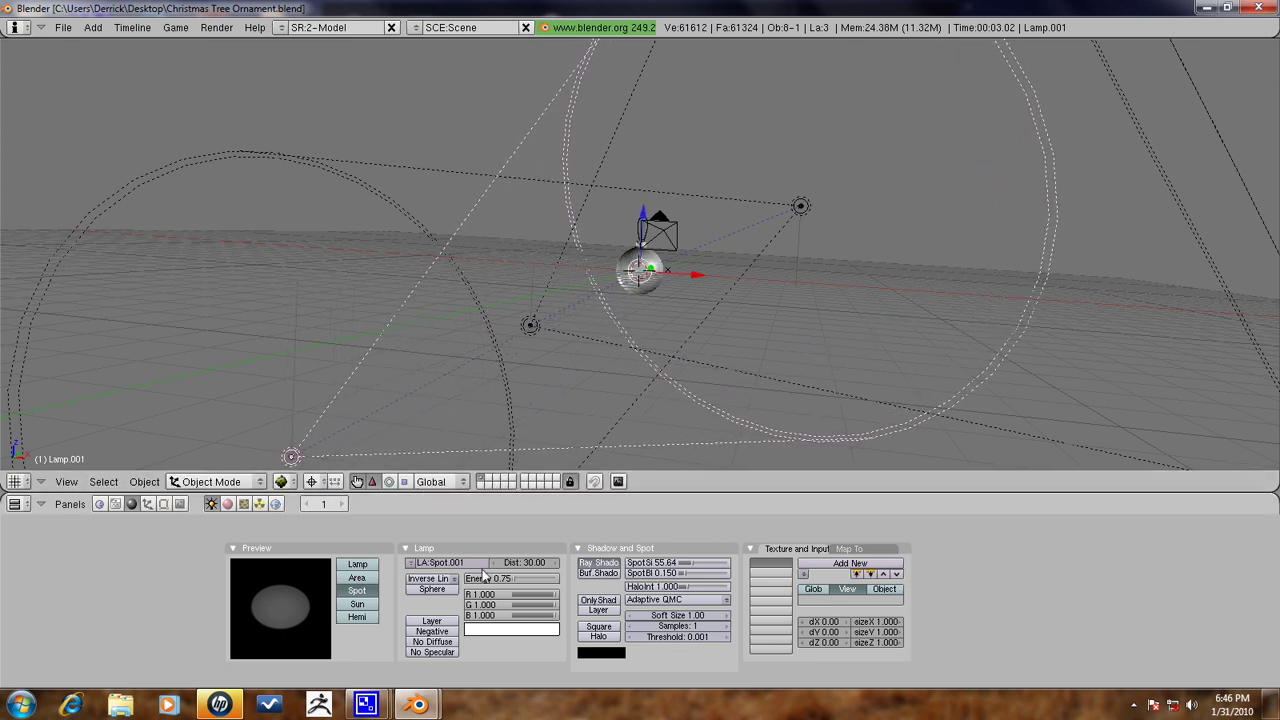
click(493, 580)
text(1)
key(Return)
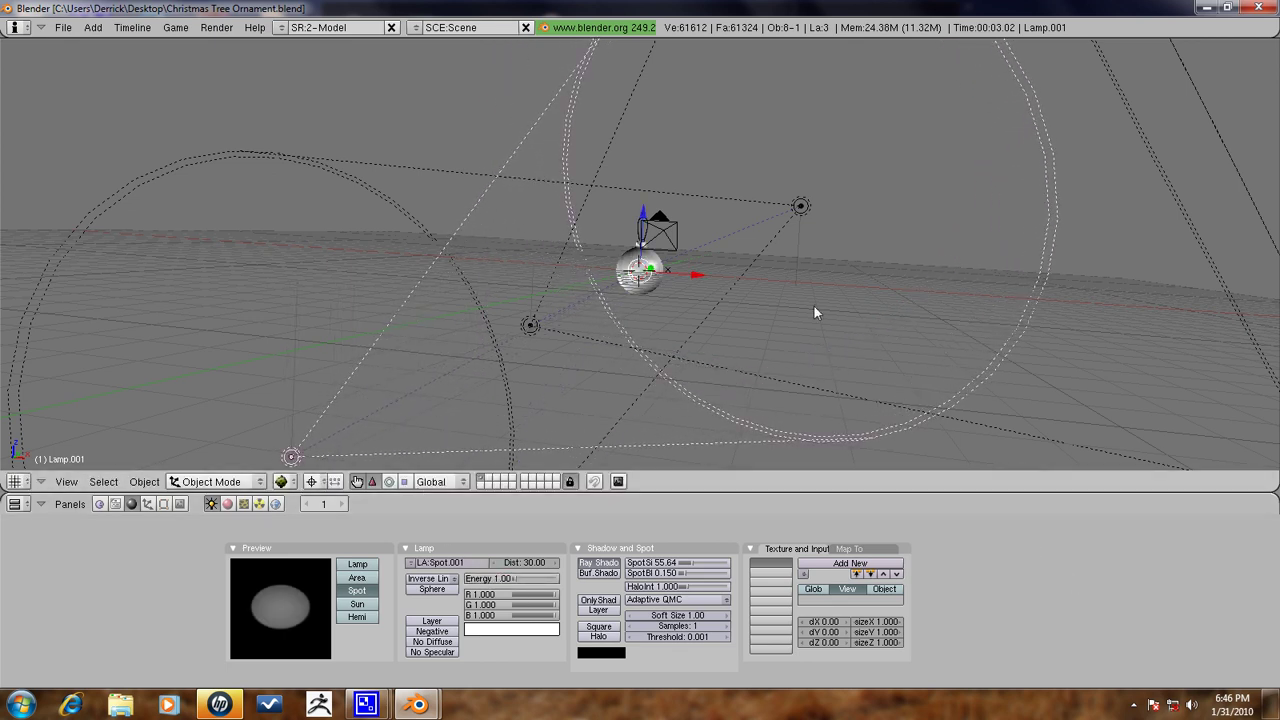
Set the energy of the spot lamp named Lamp, on the far side of the ornament, to 1.
middle_drag(802, 302, 779, 289)
right_click(794, 195)
key(g)
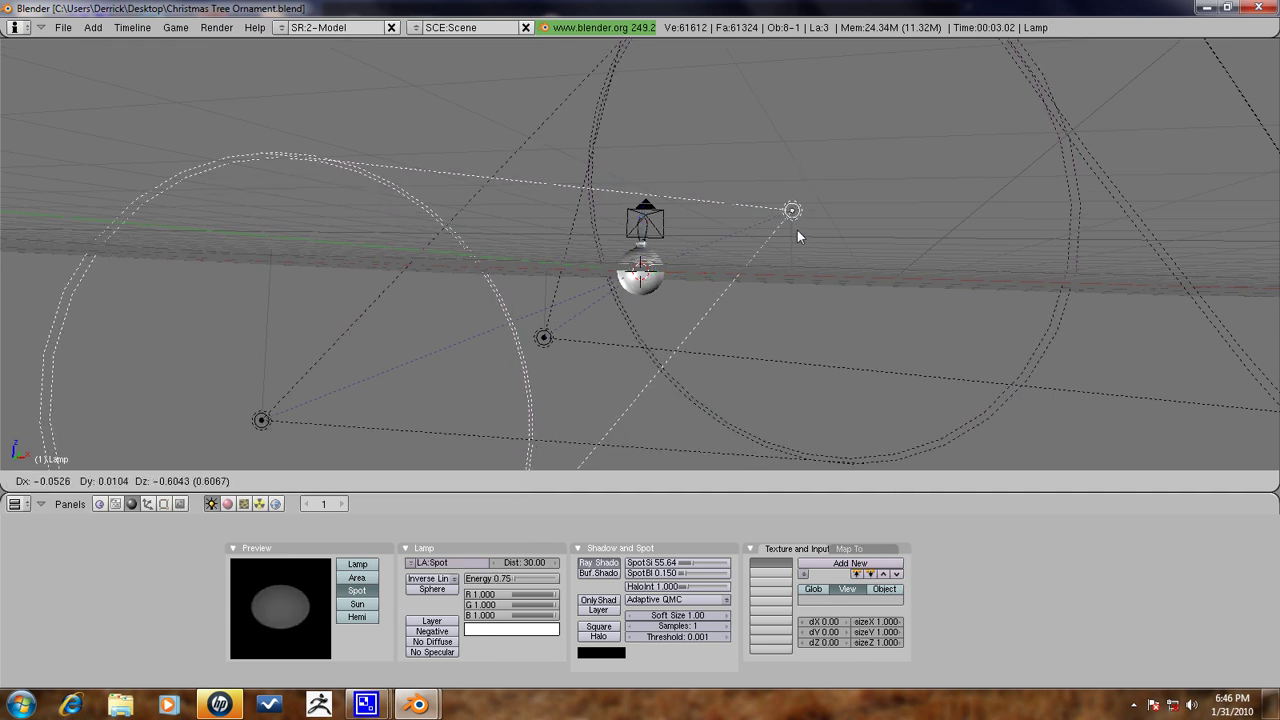
right_click(797, 221)
click(505, 578)
text(1)
key(Return)
Reposition the selected spot lamp farther out from the ornament, adjusting its placement from two viewing angles.
middle_drag(715, 123, 740, 212)
key(g)
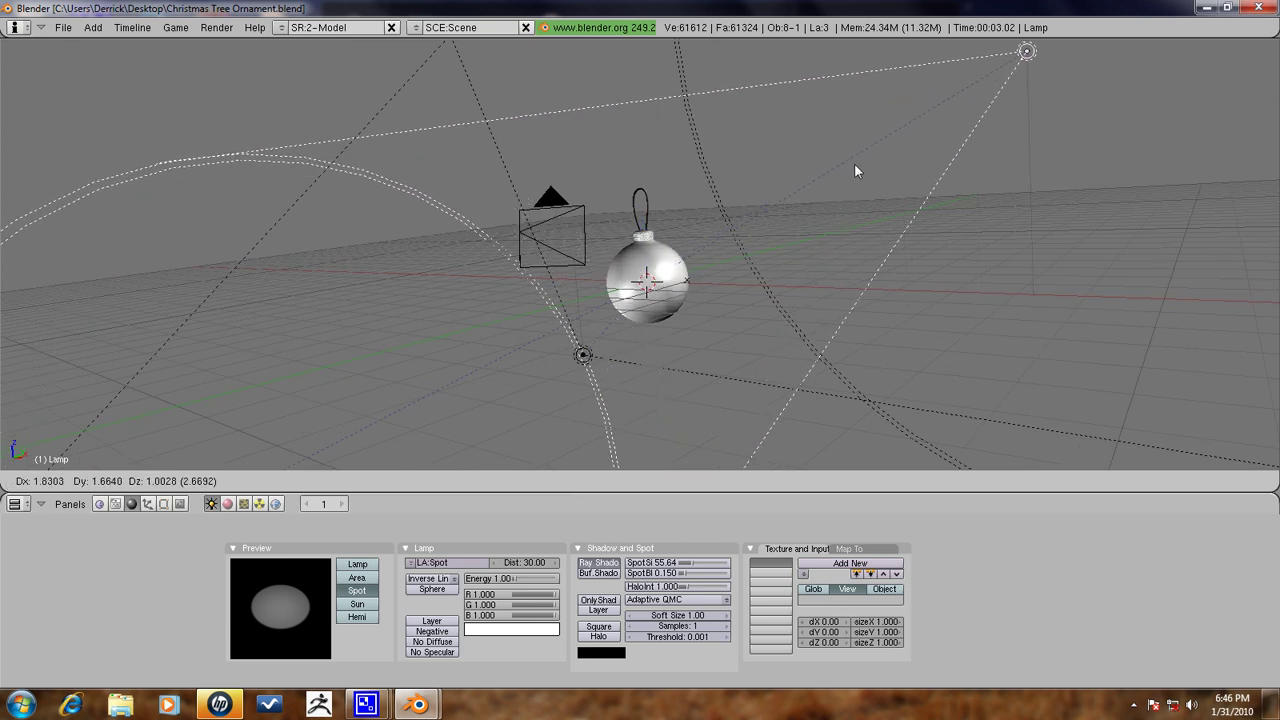
click(854, 163)
middle_drag(854, 163, 712, 295)
key(g)
click(740, 289)
Reposition the Lamp.001 spot lamp around the ornament, adjusting it from two viewing angles.
scroll(711, 289, down, 8)
right_click(416, 372)
key(g)
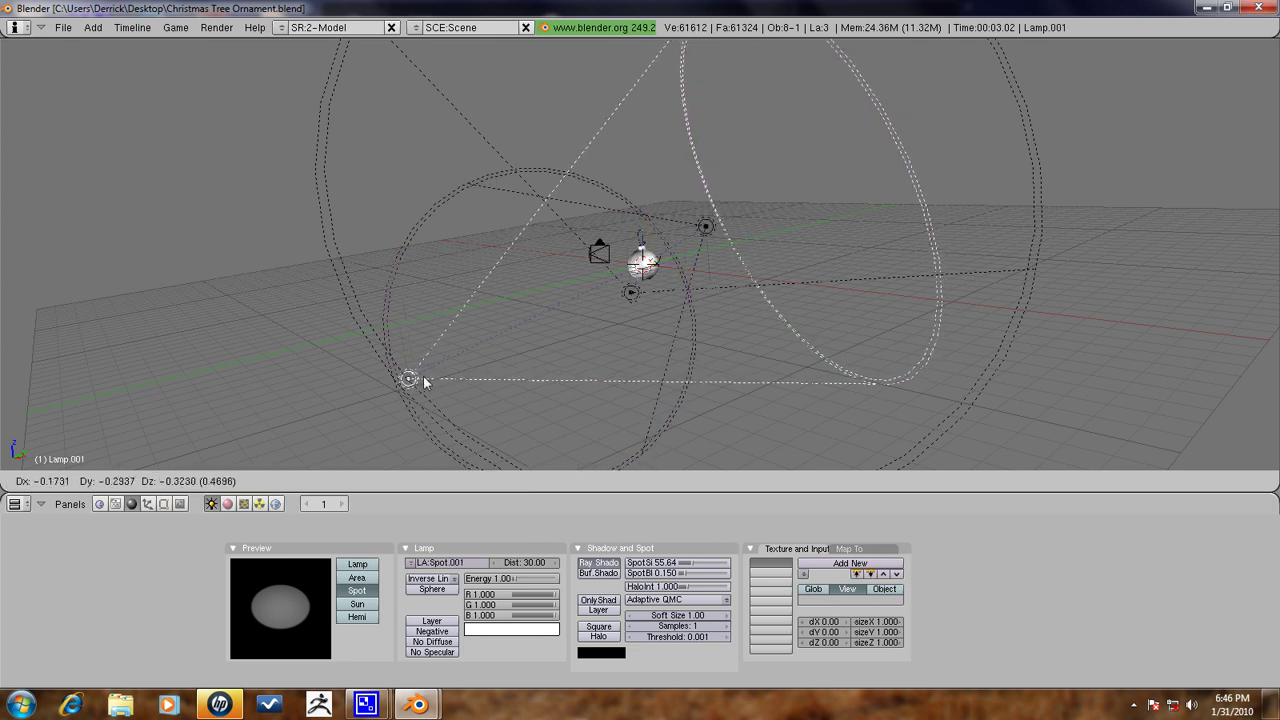
click(396, 382)
middle_drag(518, 368, 618, 364)
key(g)
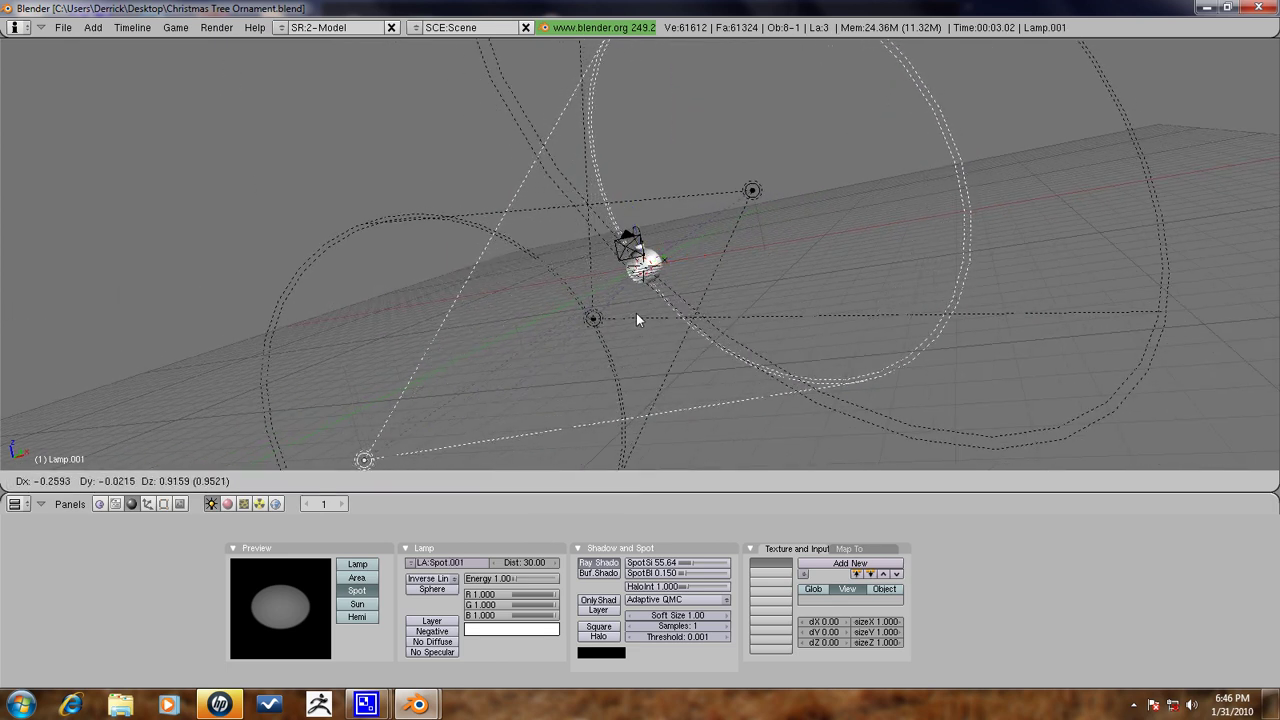
click(619, 344)
Render the scene to check the lighting, then return the viewport to the camera view.
key(F12)
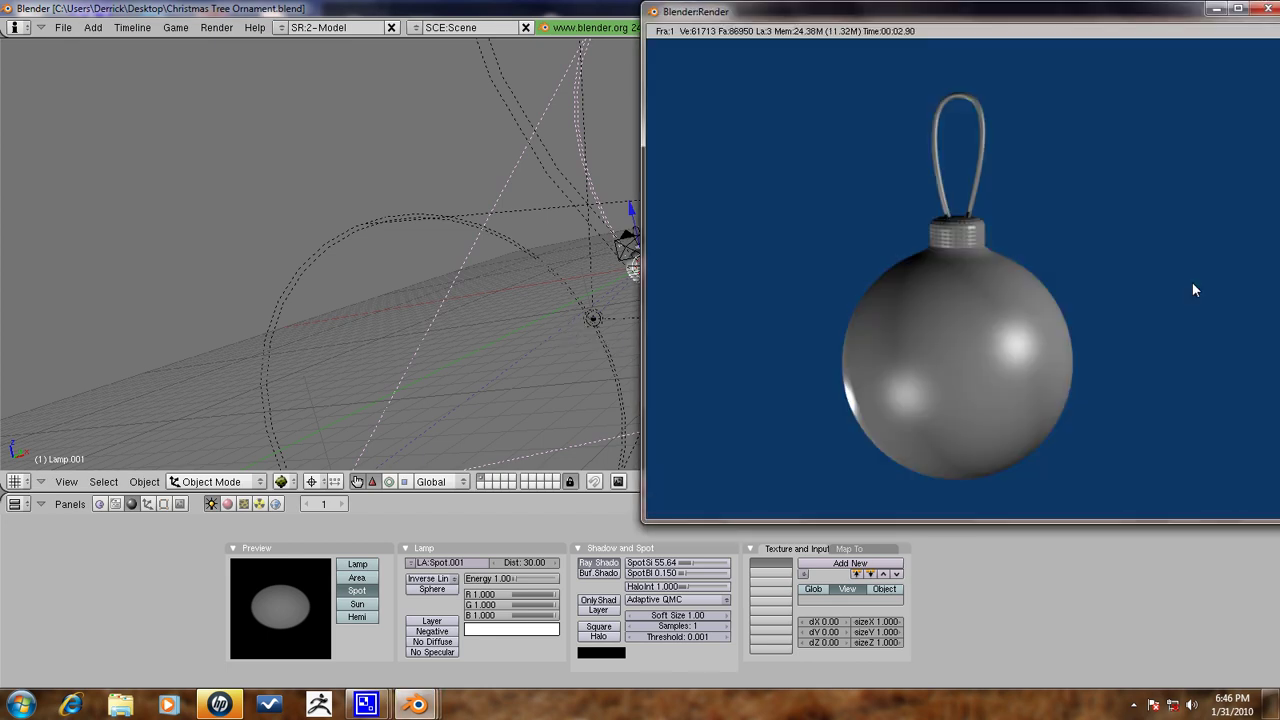
key(Escape)
middle_drag(522, 211, 498, 240)
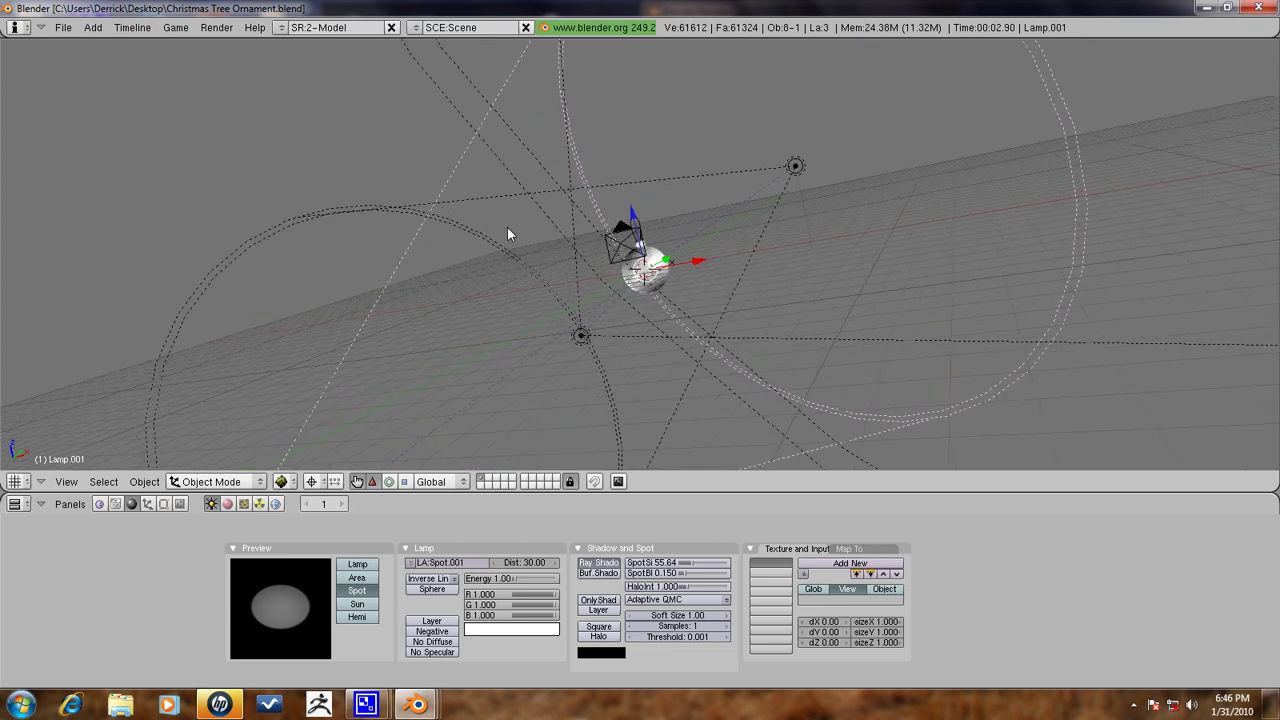
key(KP_0)
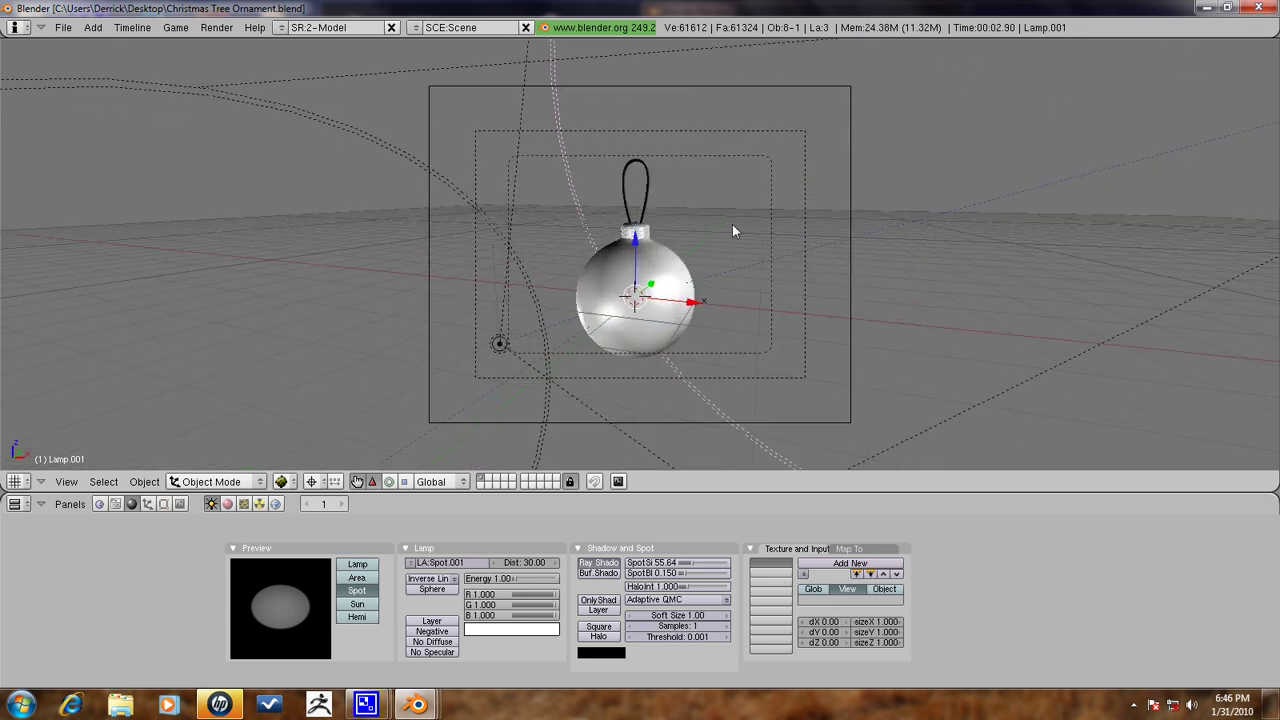
Add a new material to the ornament ball and enable a Colorband ramp for its colour.
right_click(678, 262)
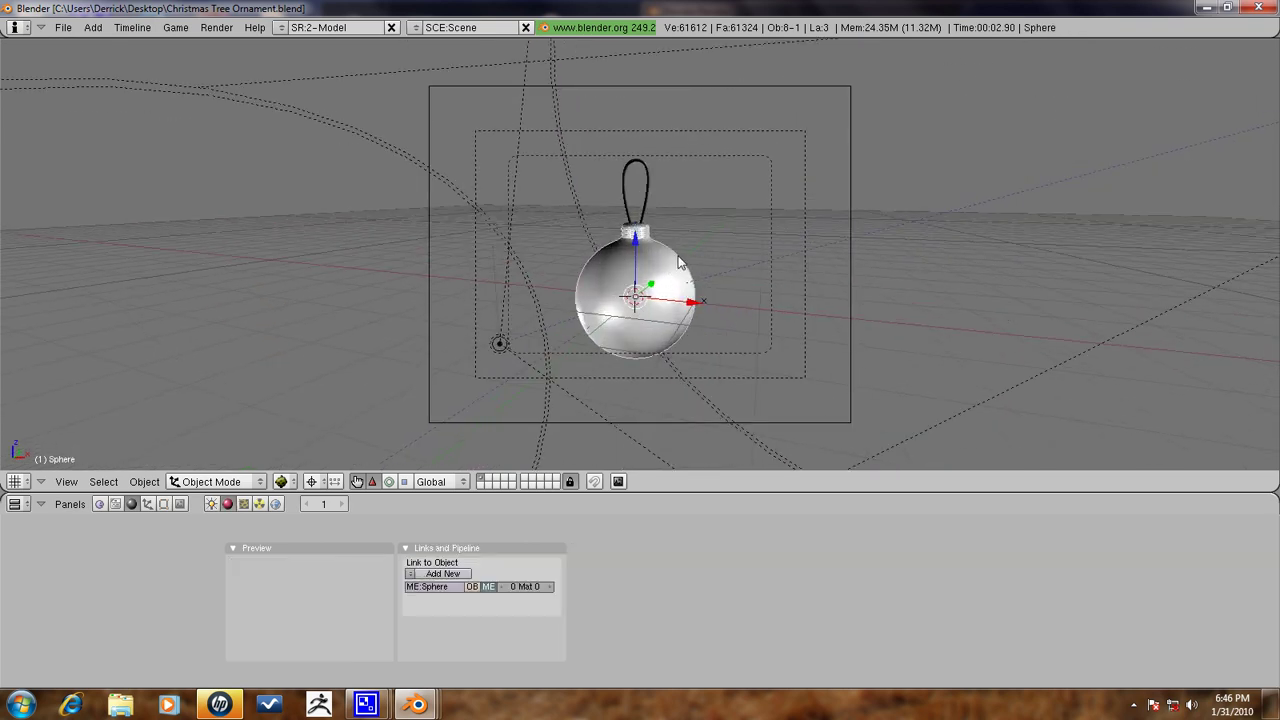
click(461, 576)
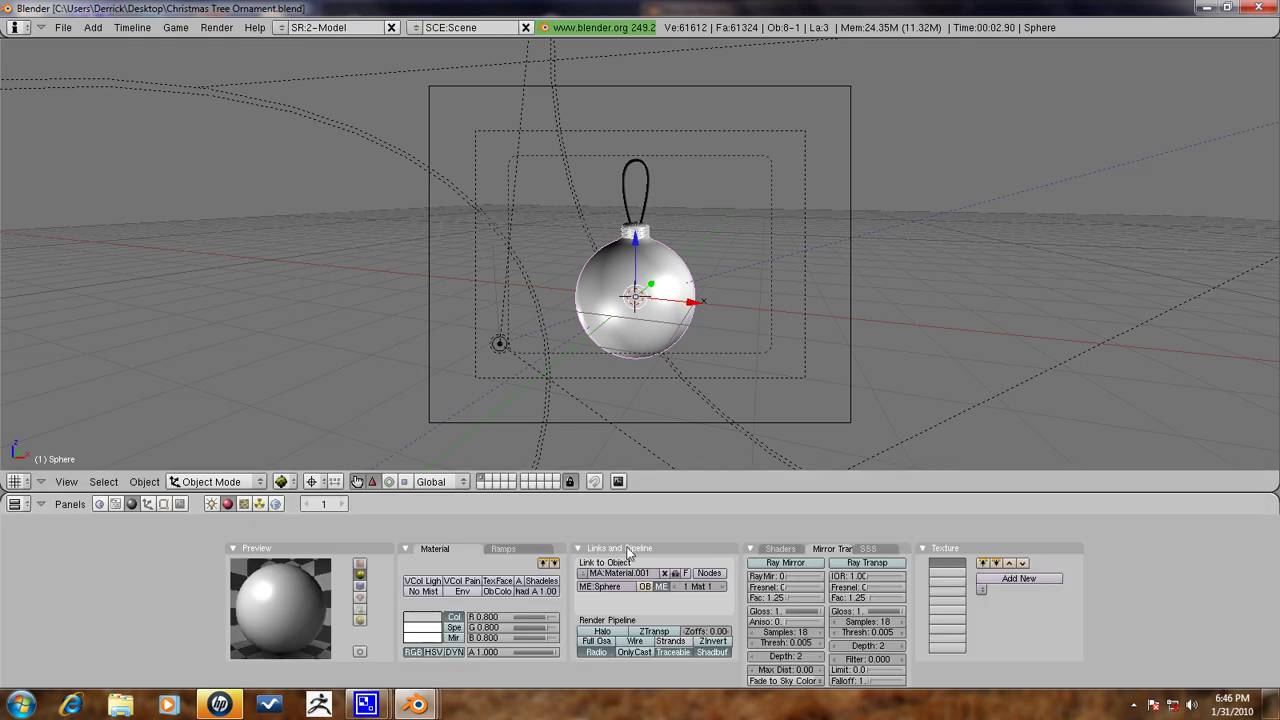
click(504, 549)
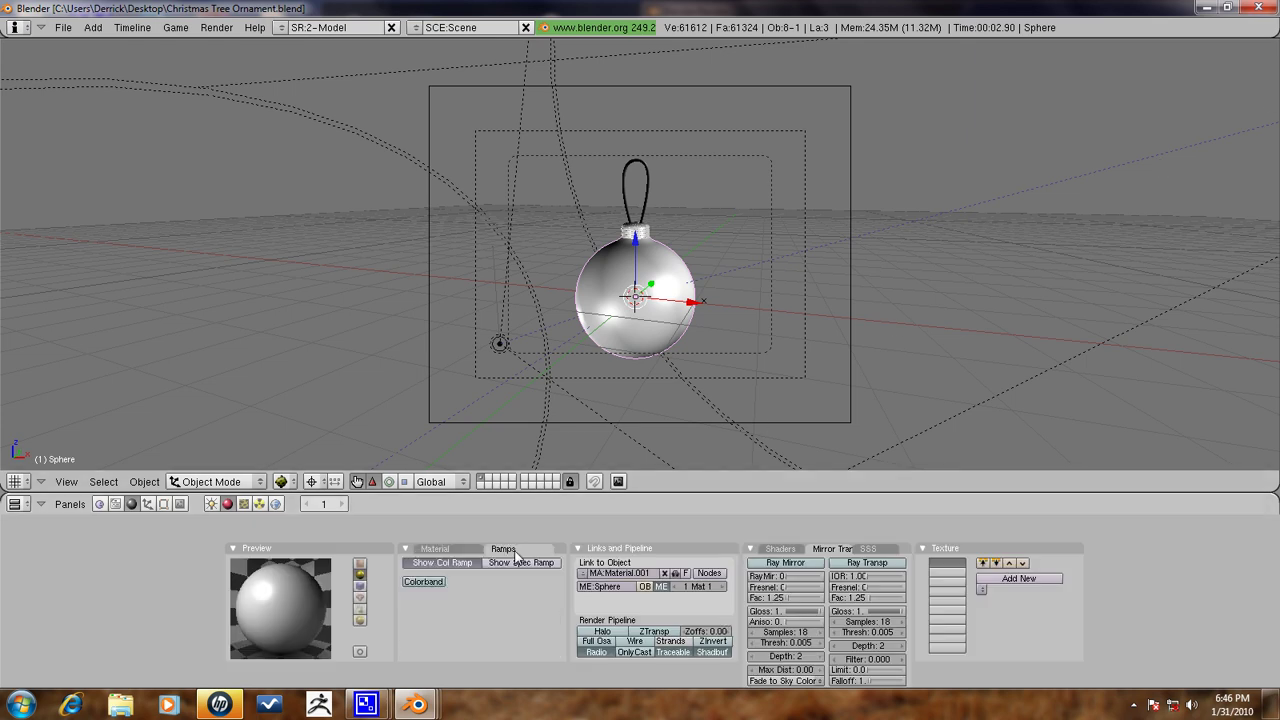
click(423, 584)
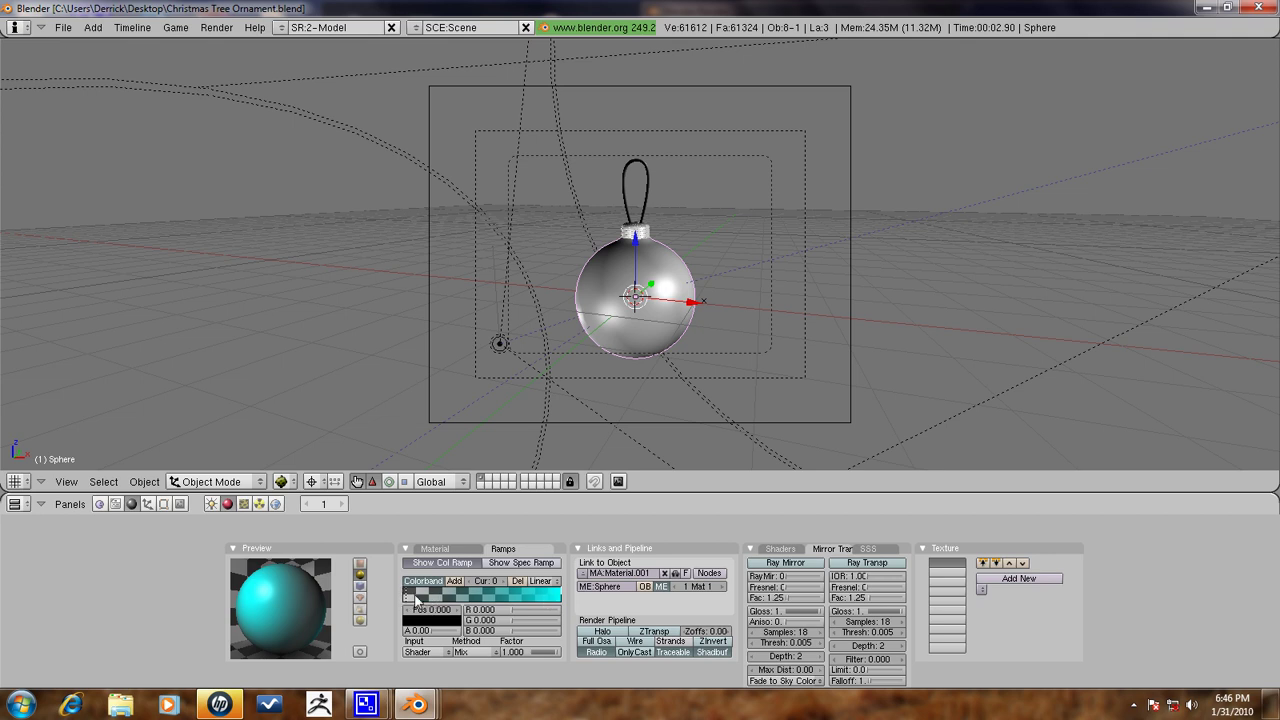
Set the alpha of the ramp's first colour stop to 1.000 and the ramp input to Normal.
drag(421, 598, 404, 603)
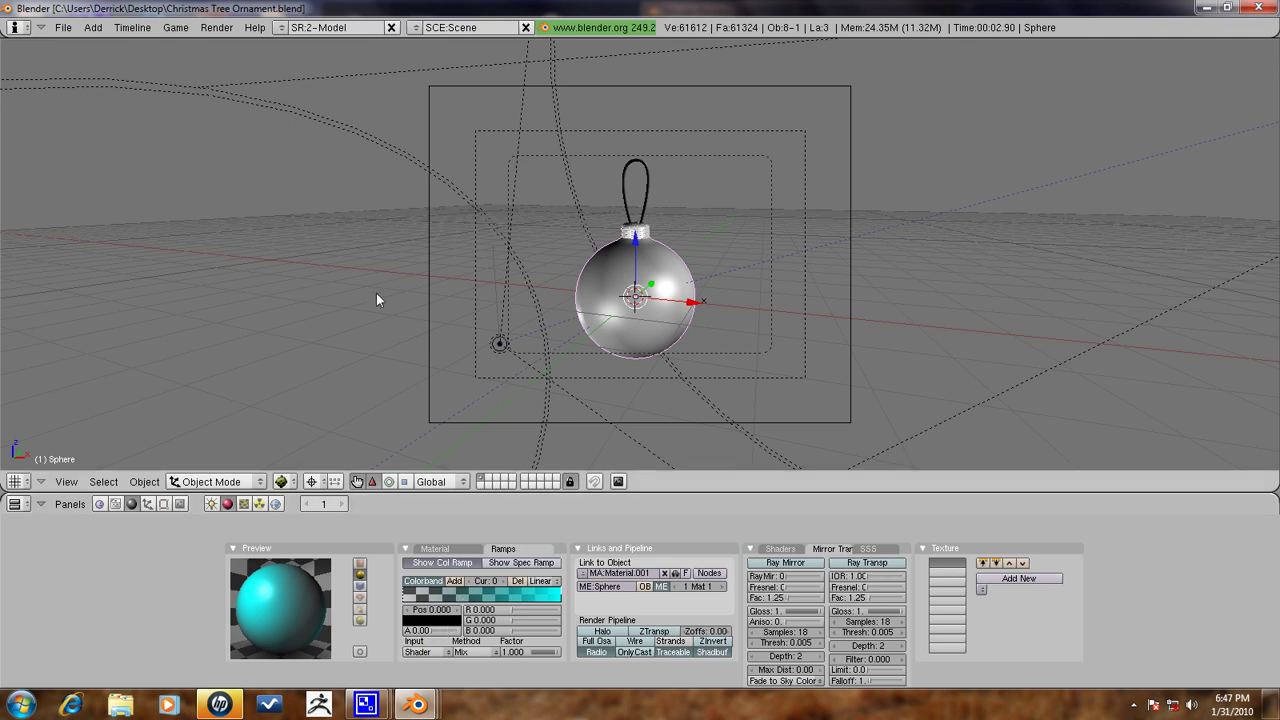
click(446, 622)
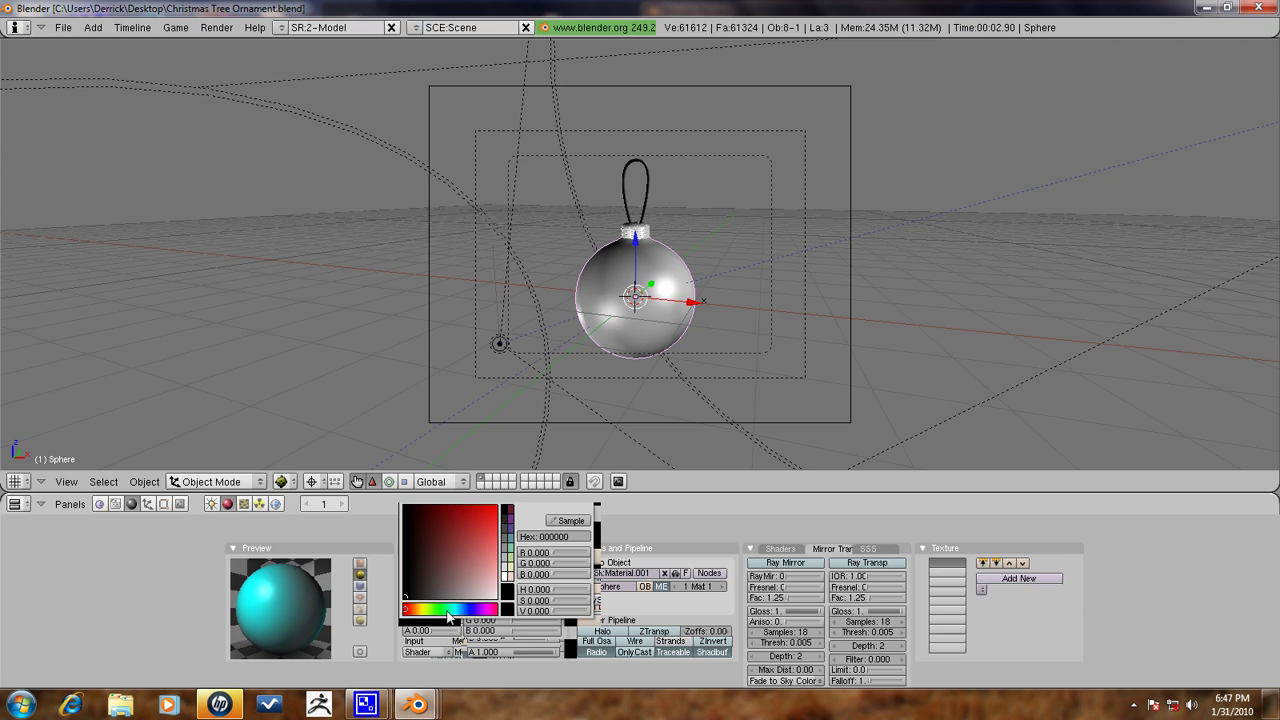
drag(432, 631, 499, 654)
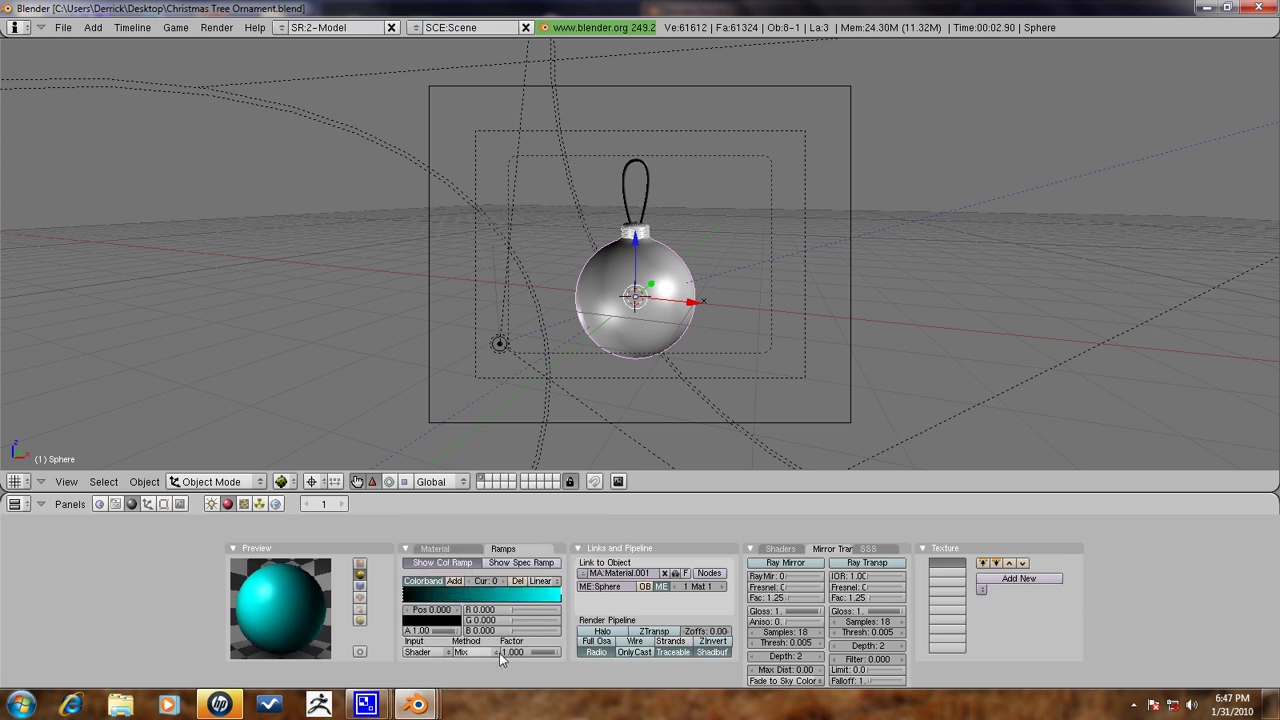
click(428, 654)
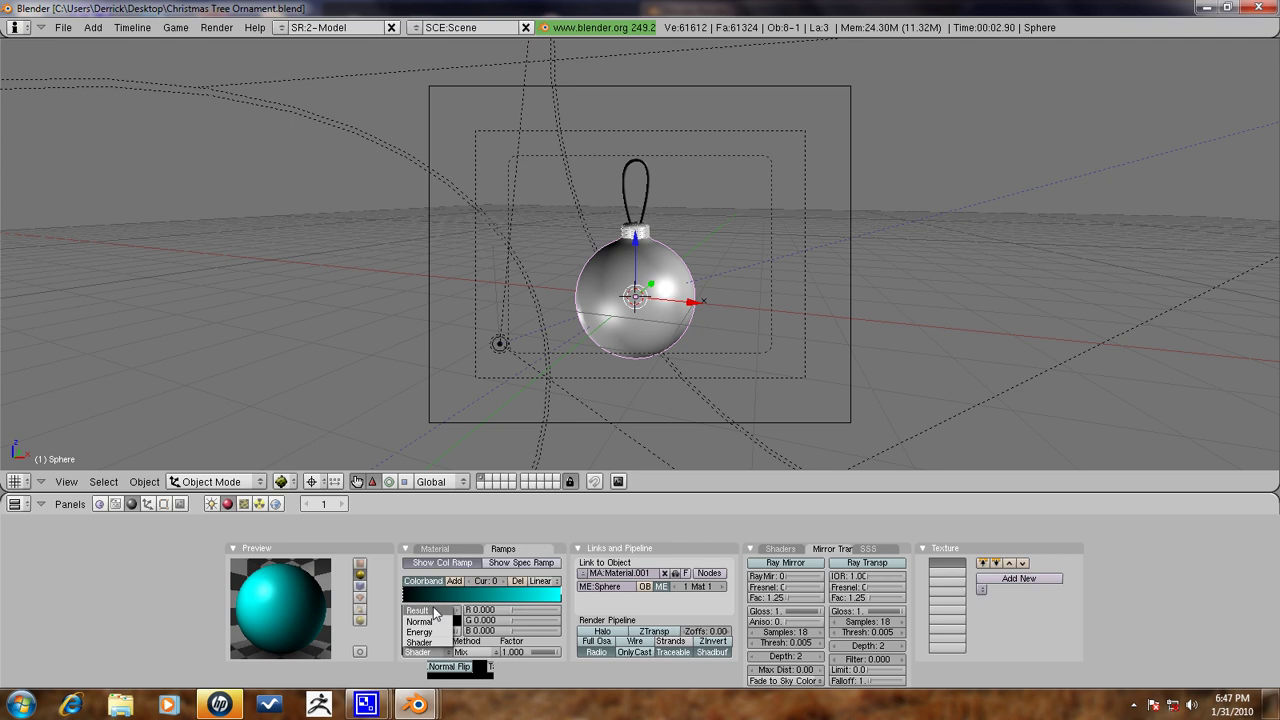
click(437, 622)
click(438, 627)
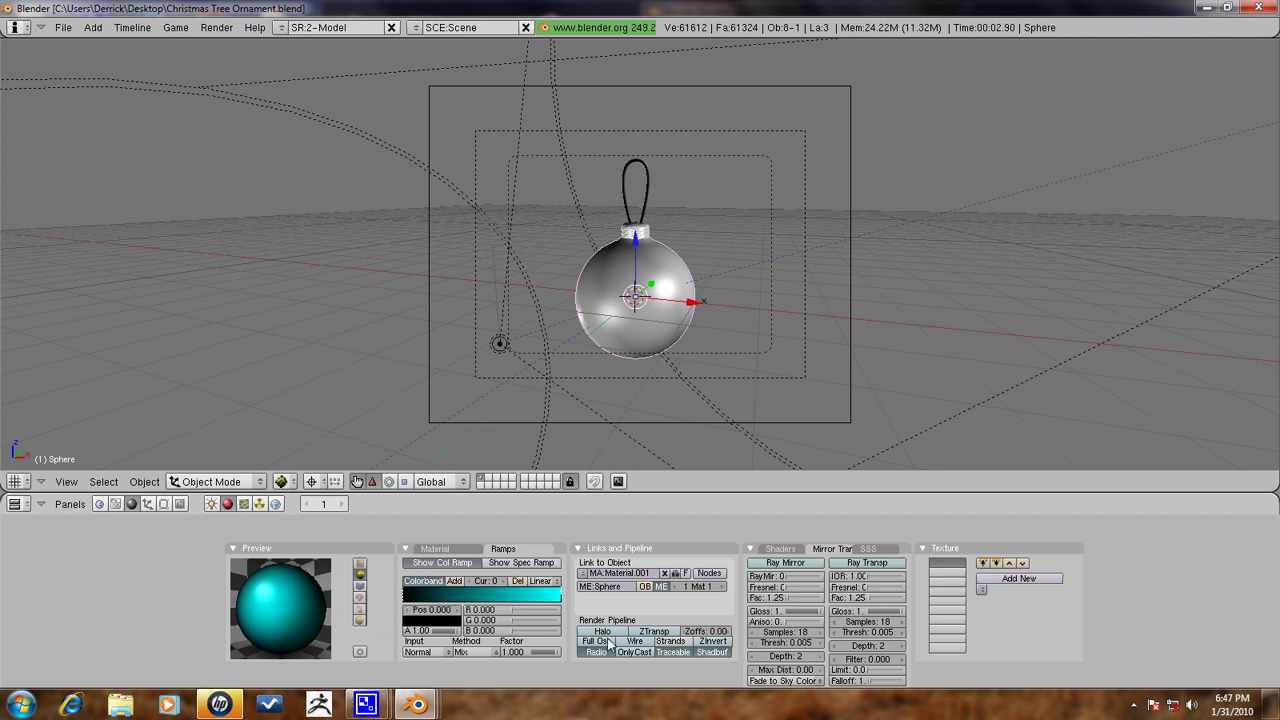
Colour the ramp's end stop red and its first stop white, and render the ornament.
click(557, 596)
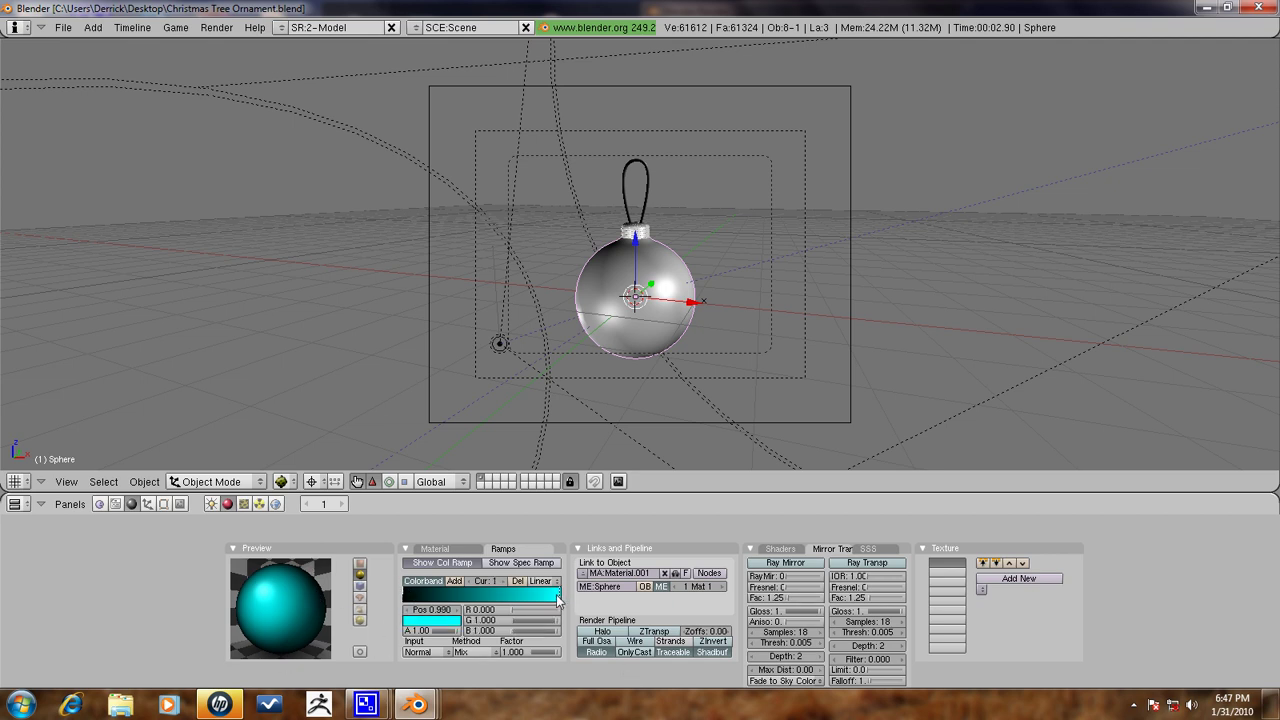
click(418, 621)
drag(441, 606, 335, 614)
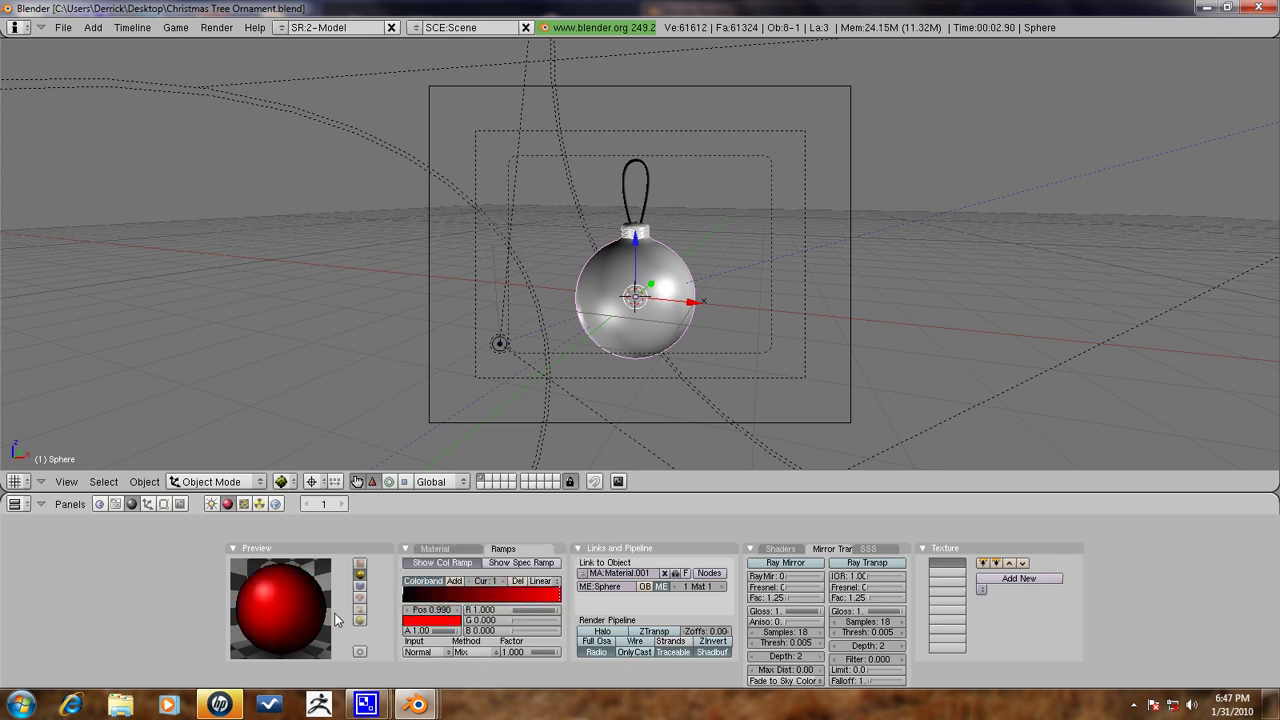
click(408, 598)
click(417, 623)
click(501, 586)
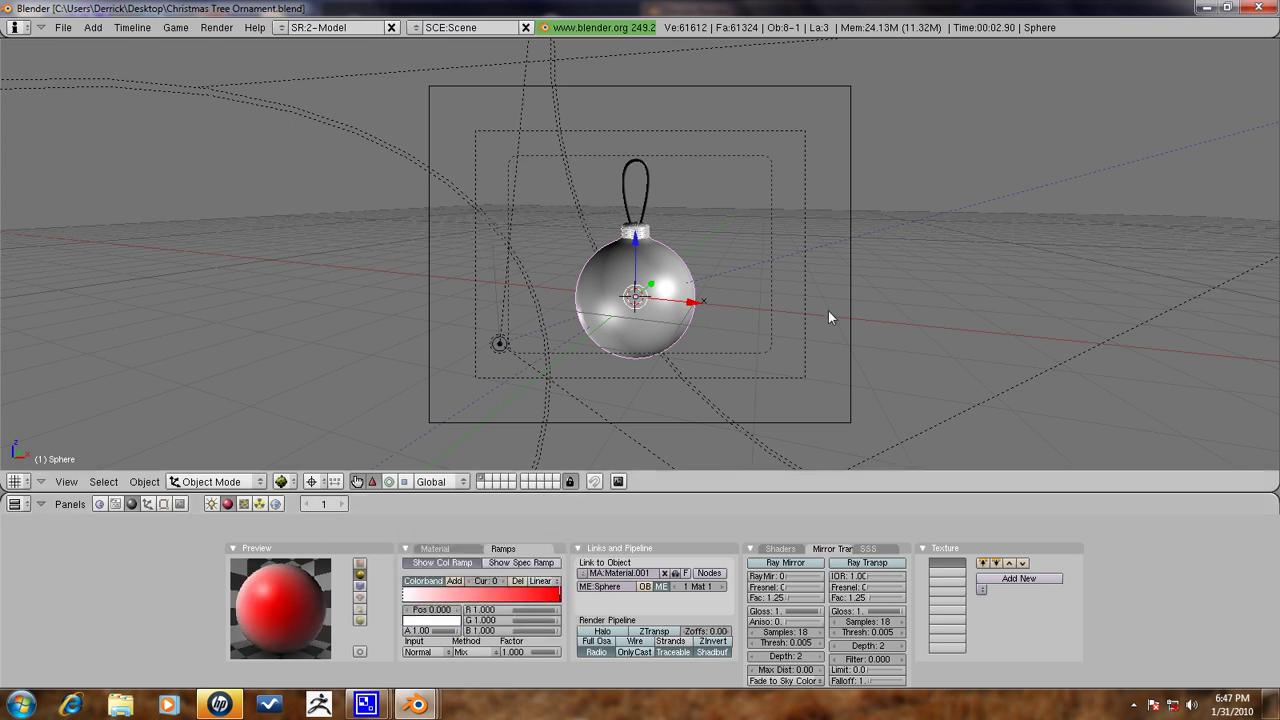
key(F12)
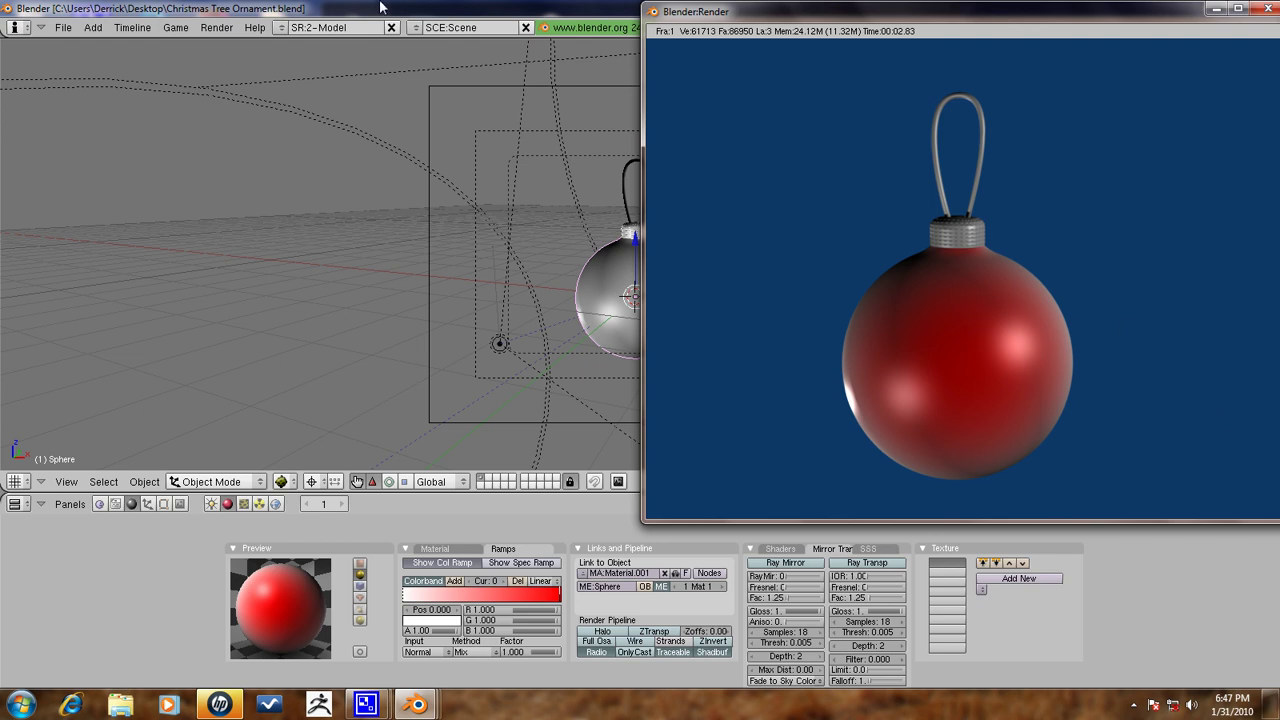
click(333, 8)
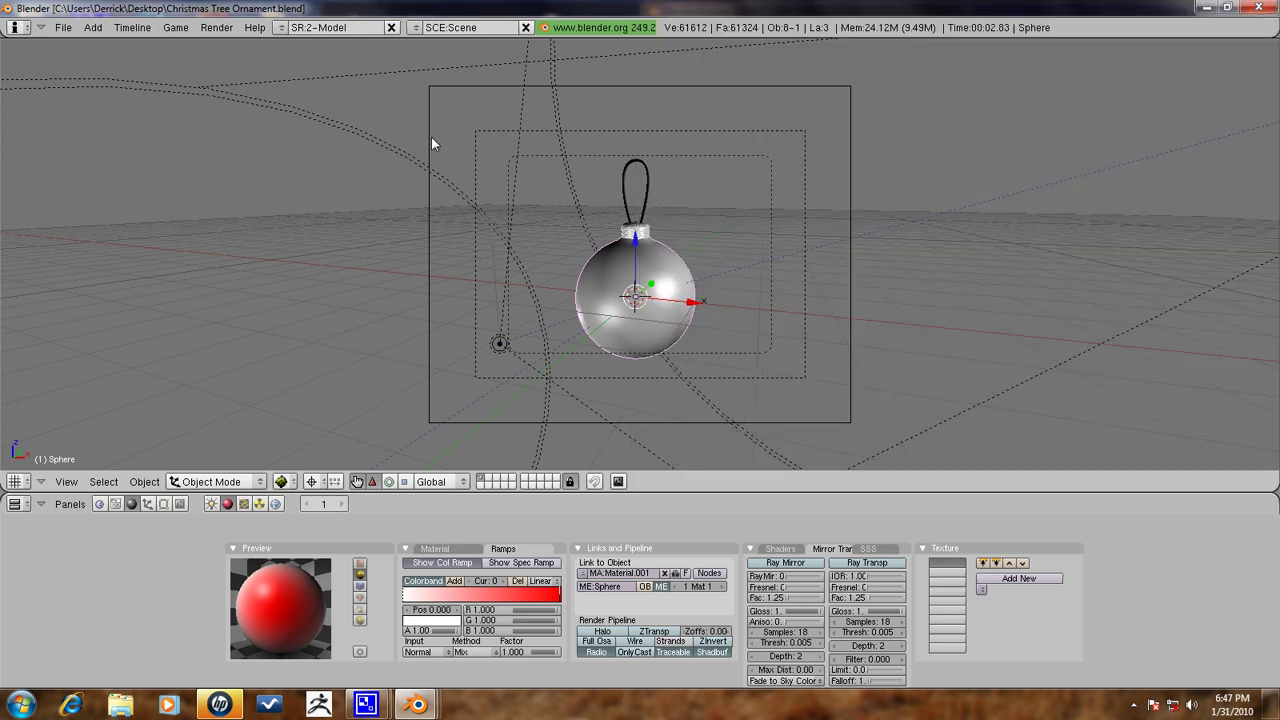
Turn on Blend for the world background, with a grey horizon of about 0.5 and a black zenith.
right_click(431, 225)
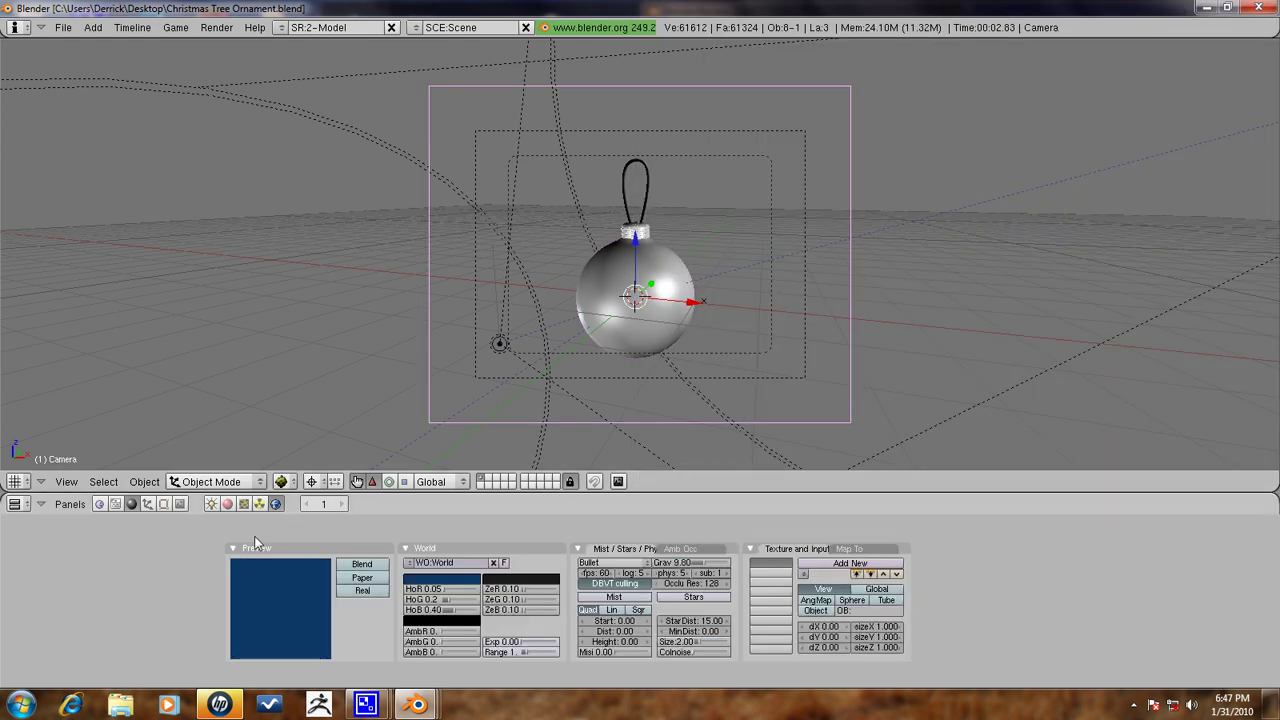
click(384, 565)
click(428, 581)
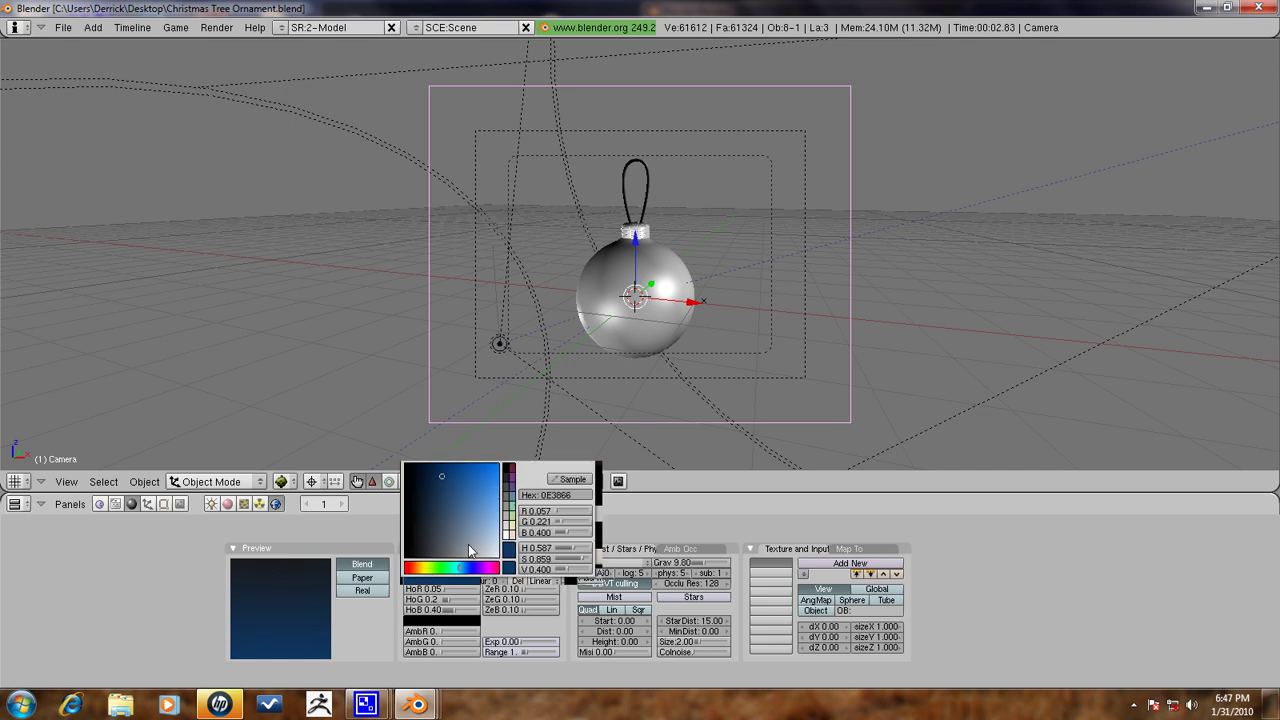
drag(468, 549, 474, 570)
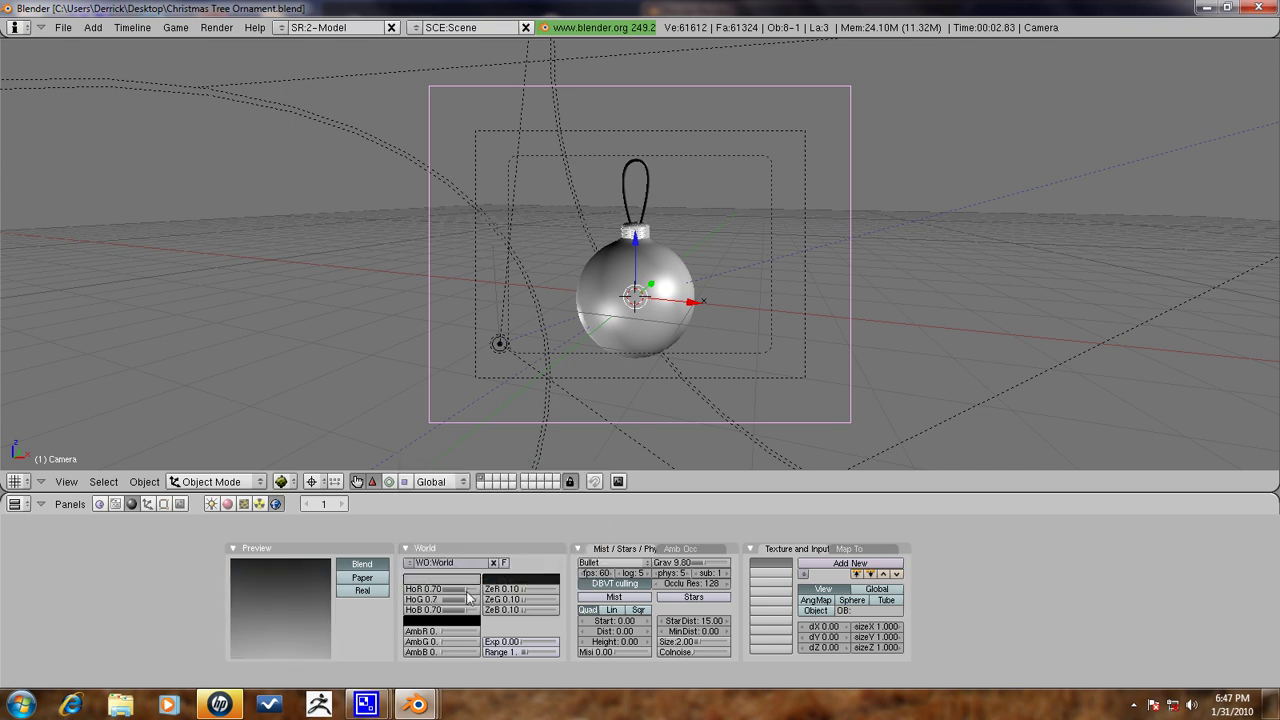
click(520, 580)
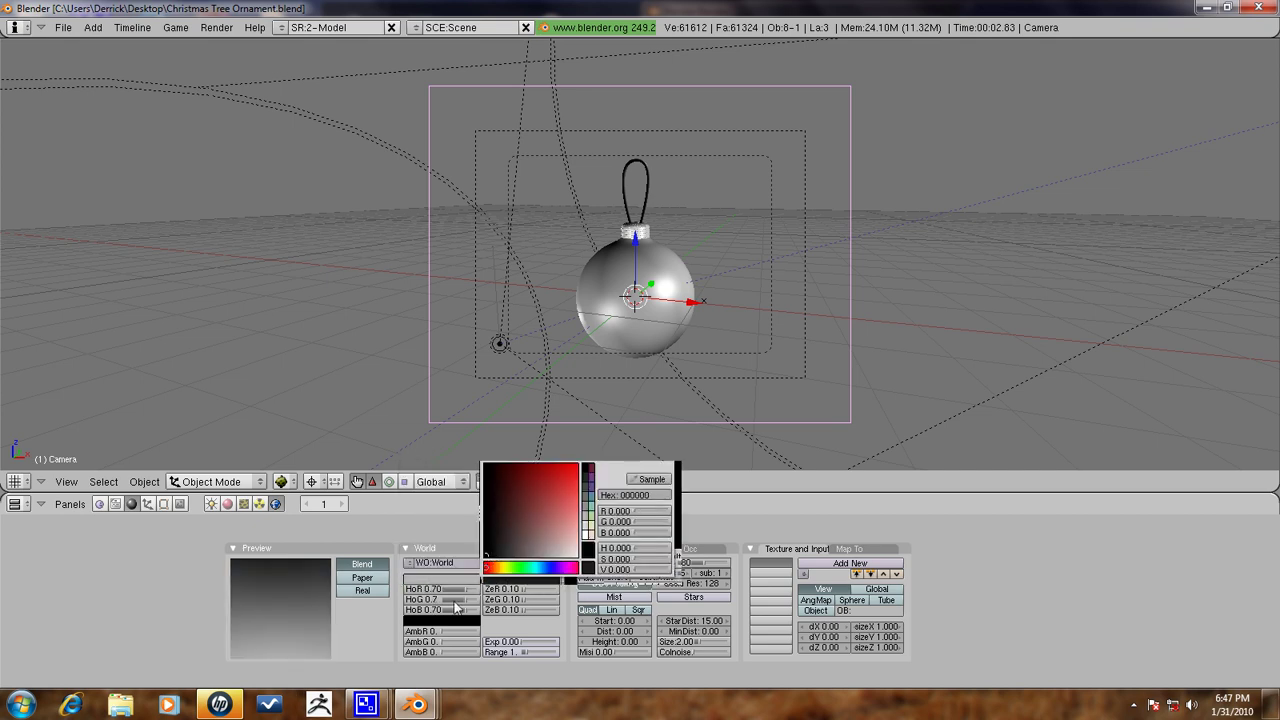
click(430, 581)
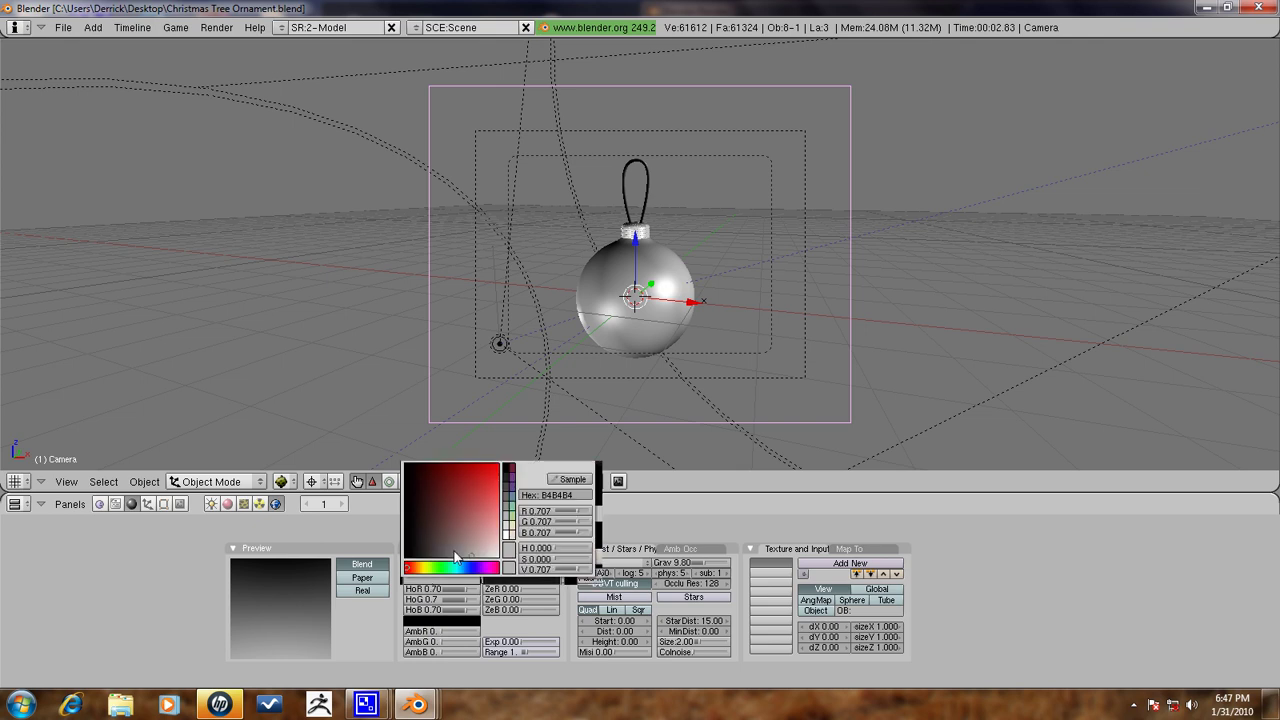
click(455, 557)
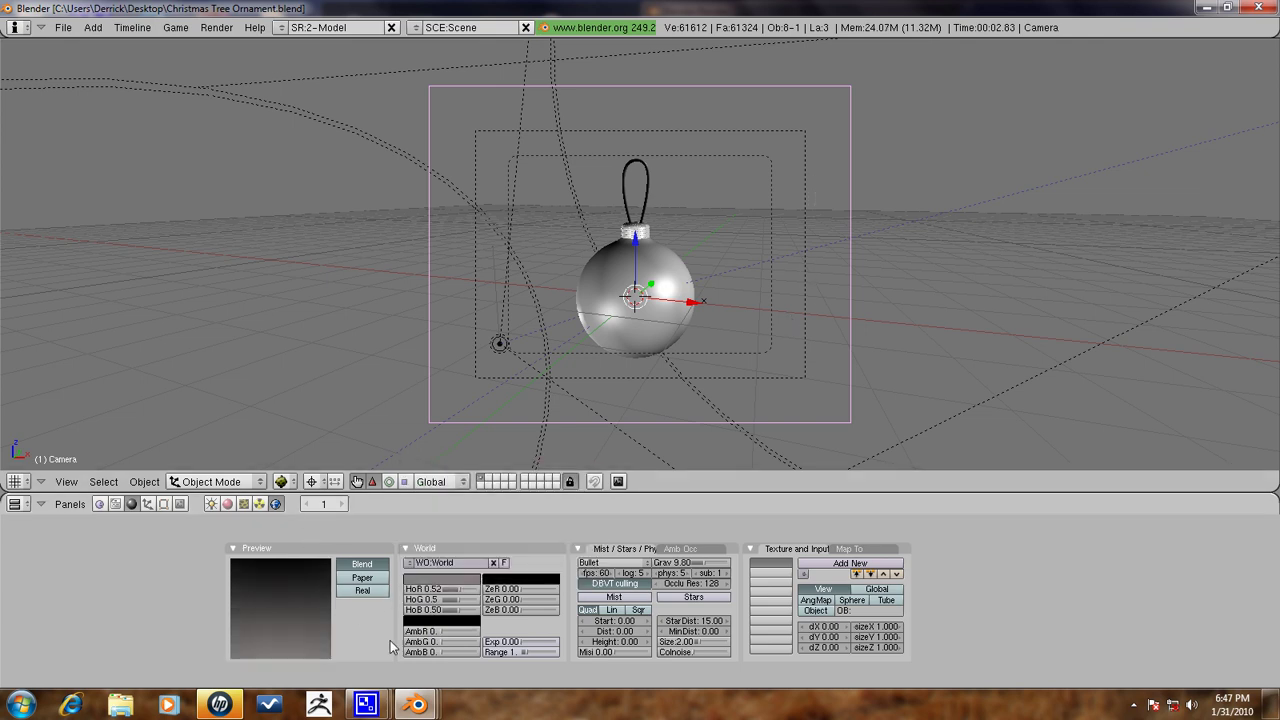
Enable Stars in the world background and render the scene.
click(694, 598)
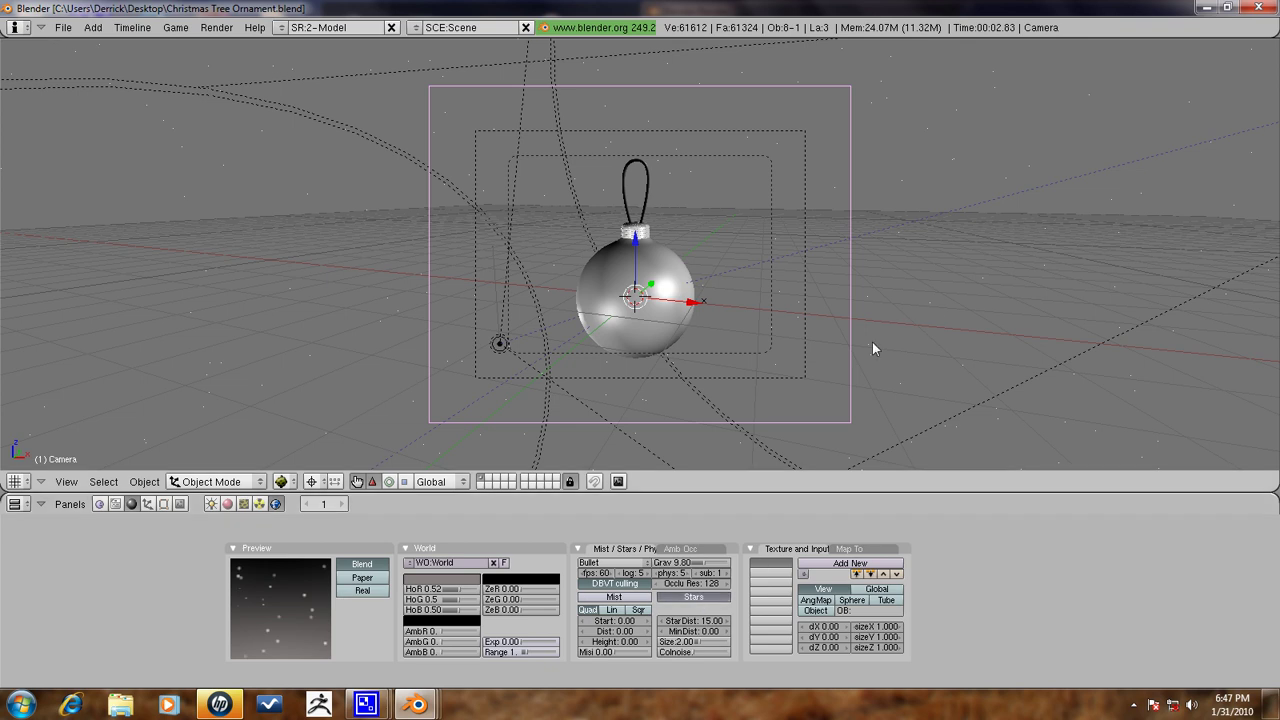
key(F12)
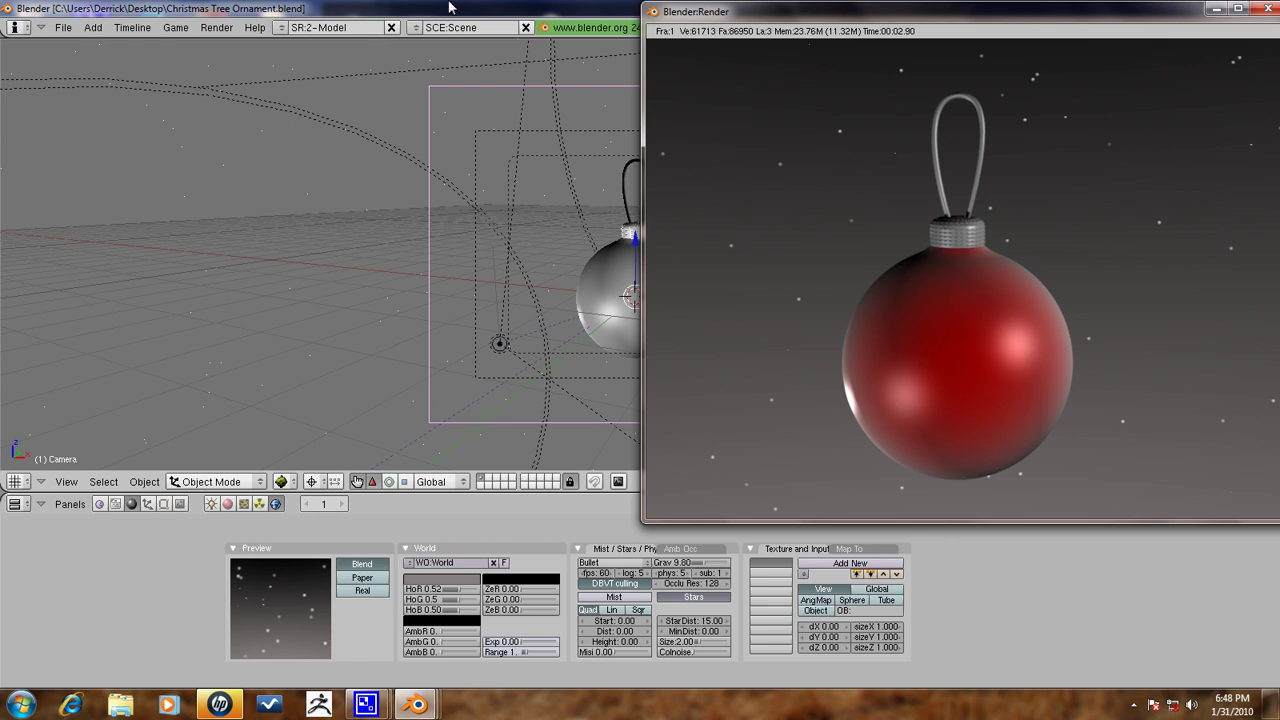
click(452, 7)
Add a new texture of type Clouds to the ornament sphere's material.
right_click(684, 265)
key(F5)
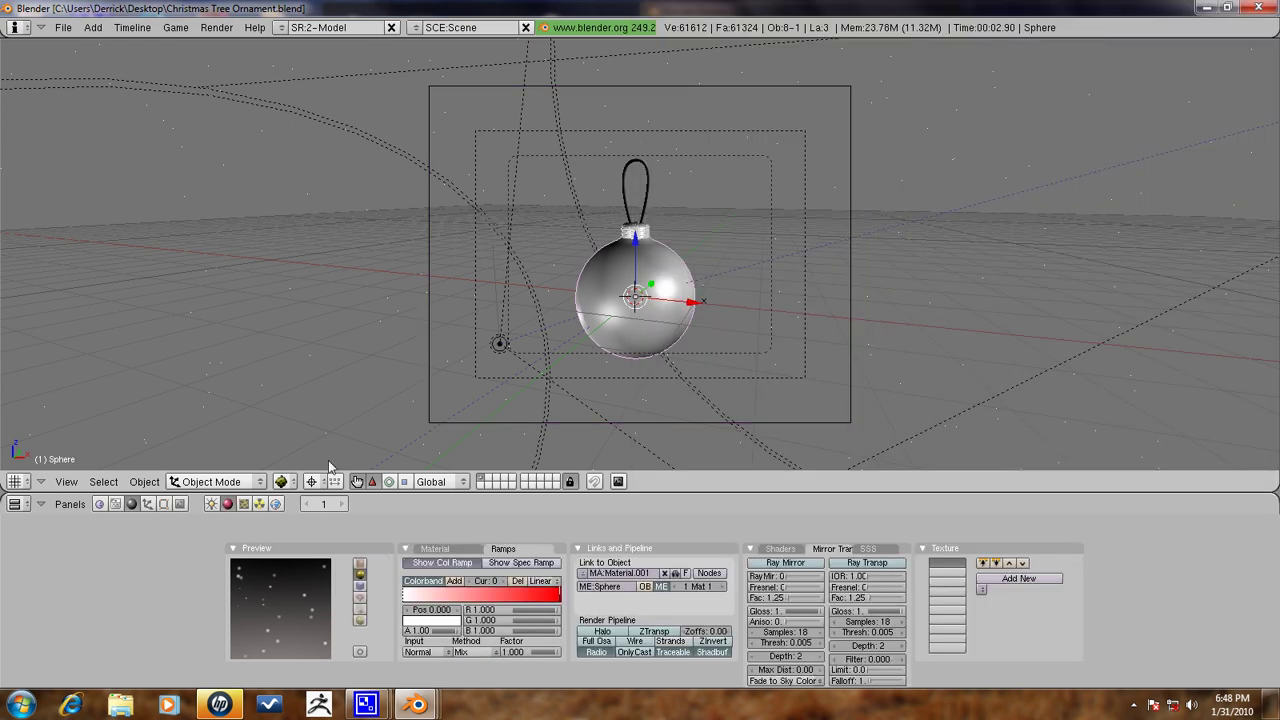
click(243, 504)
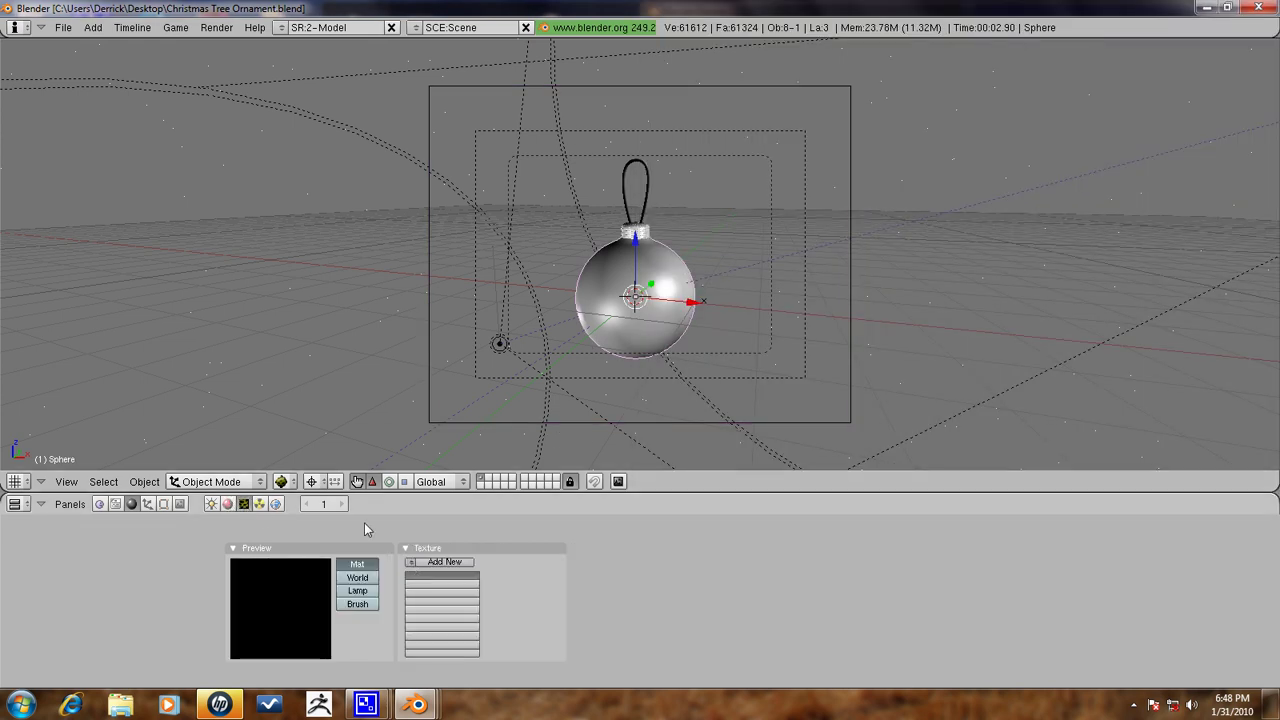
click(455, 562)
click(520, 584)
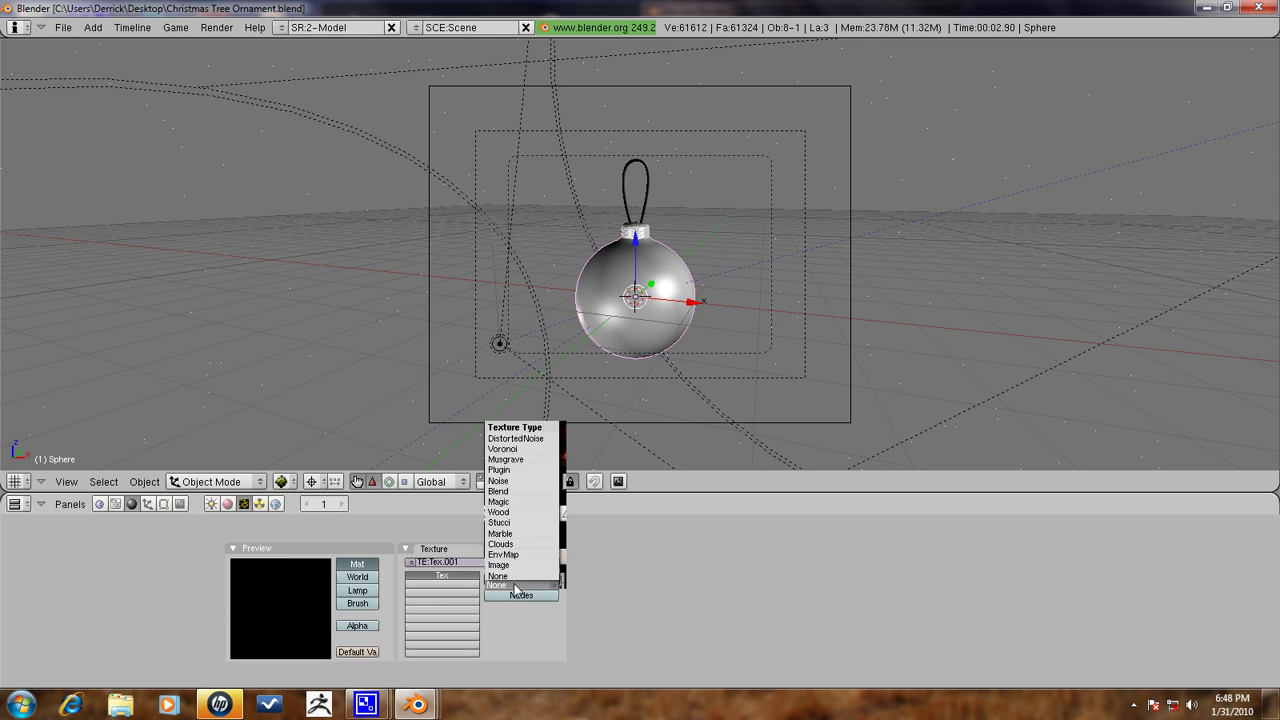
click(515, 574)
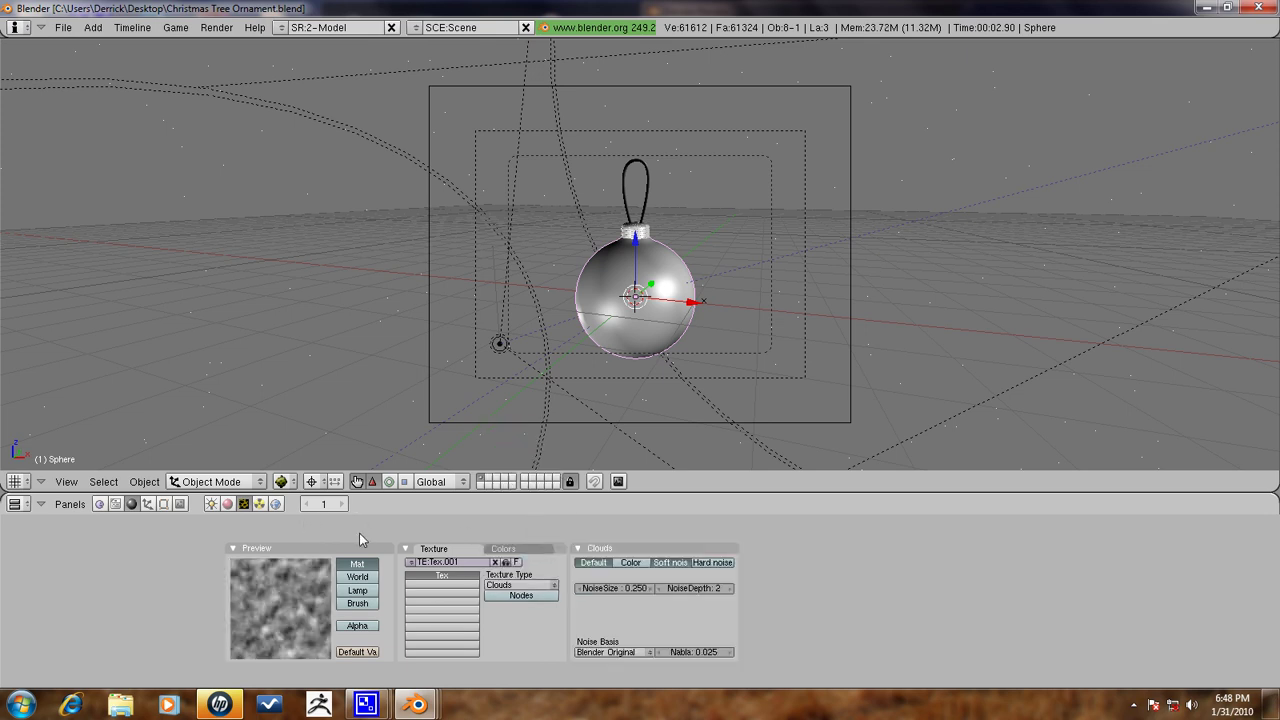
Map the Clouds texture to normals as well, with Nor set to 0.75 and its mapping colour set to black.
click(230, 506)
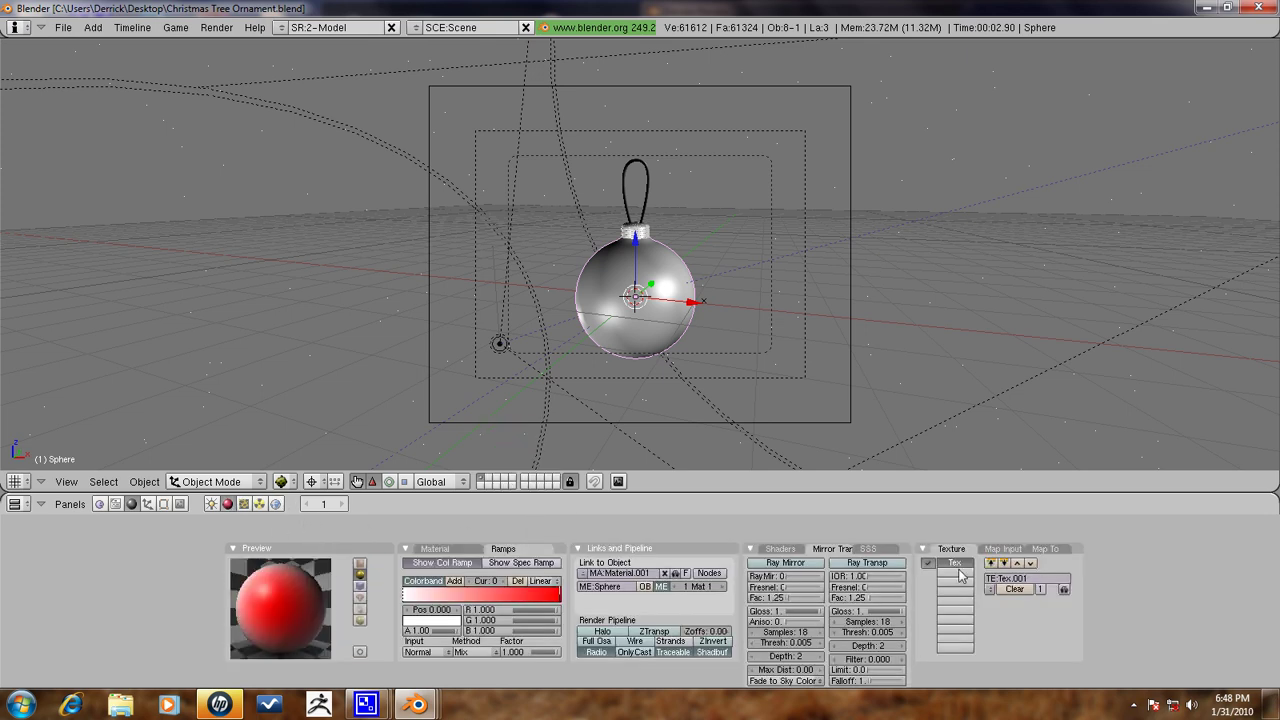
click(1051, 550)
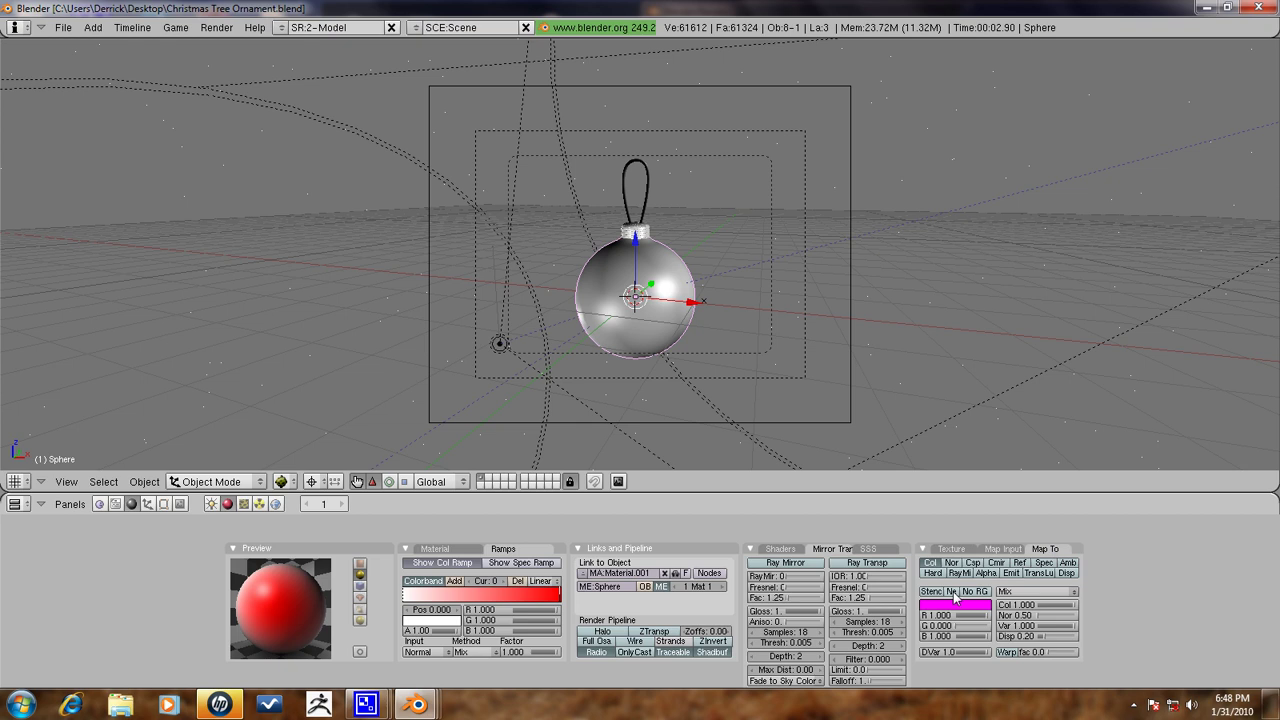
click(1030, 616)
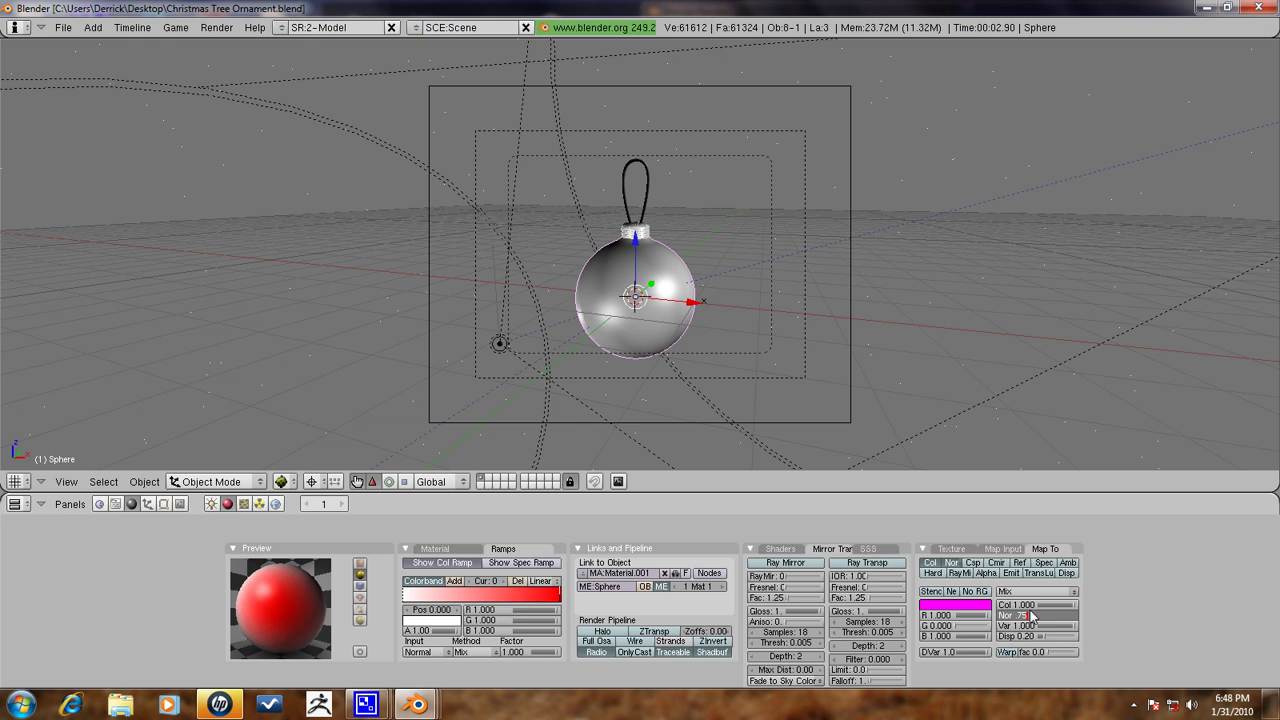
key(Return)
click(955, 607)
click(960, 570)
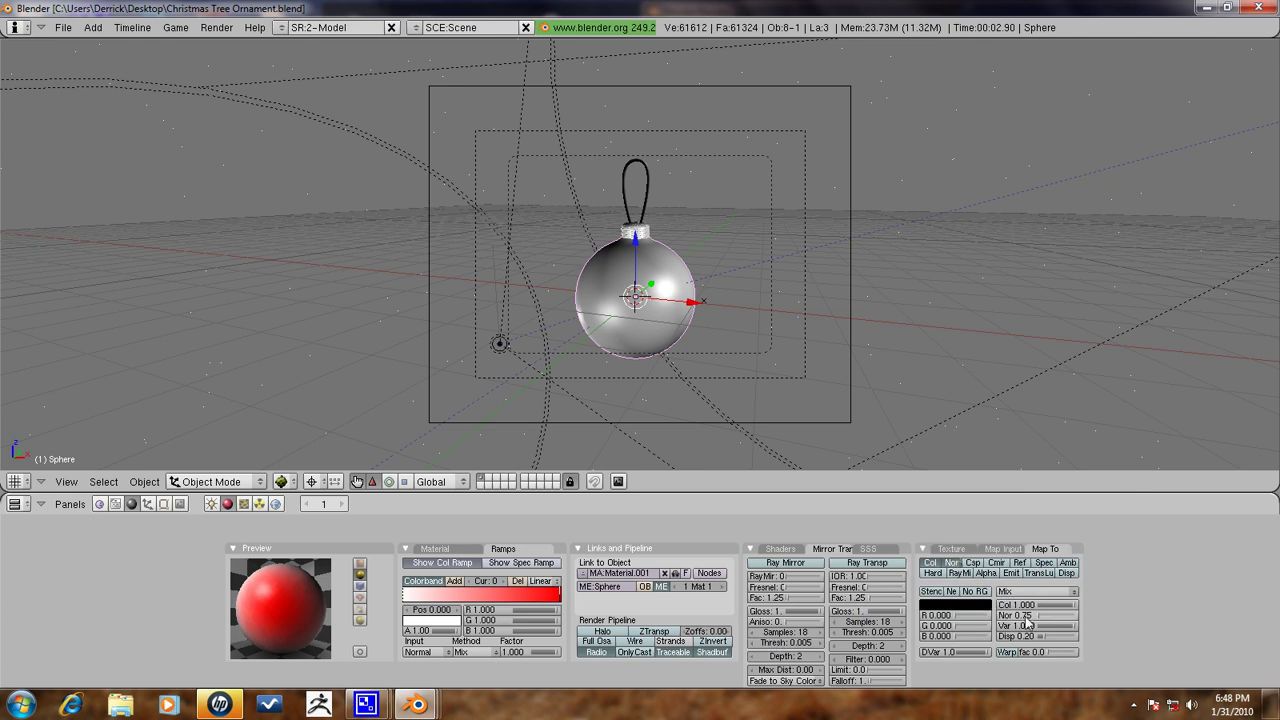
Render the ornament to check the Clouds texture on the sphere.
scroll(1003, 614, down, 1)
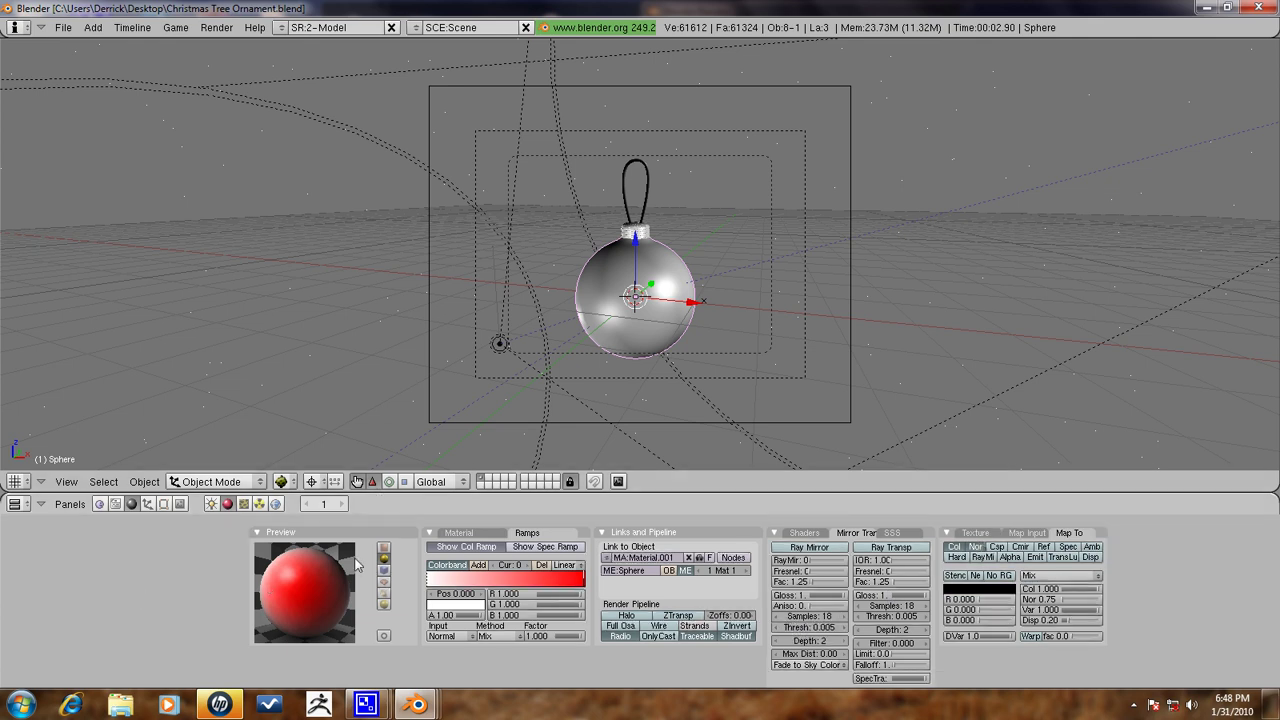
key(F12)
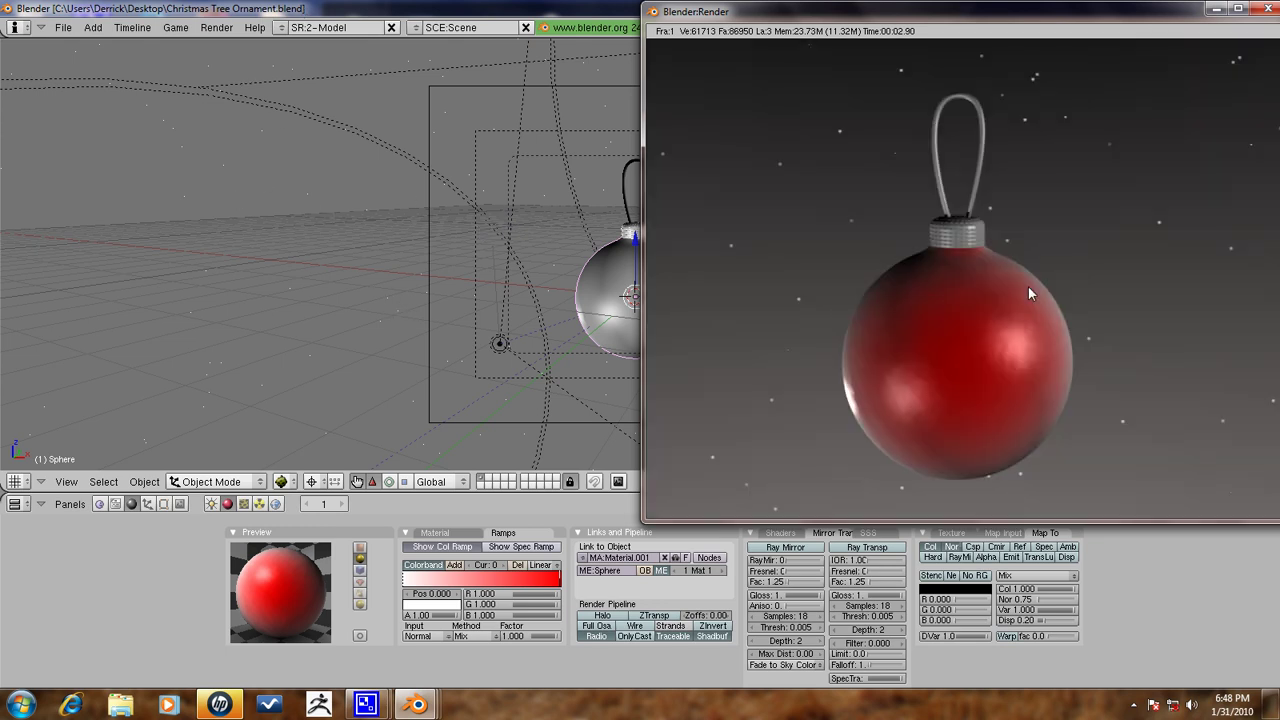
click(348, 8)
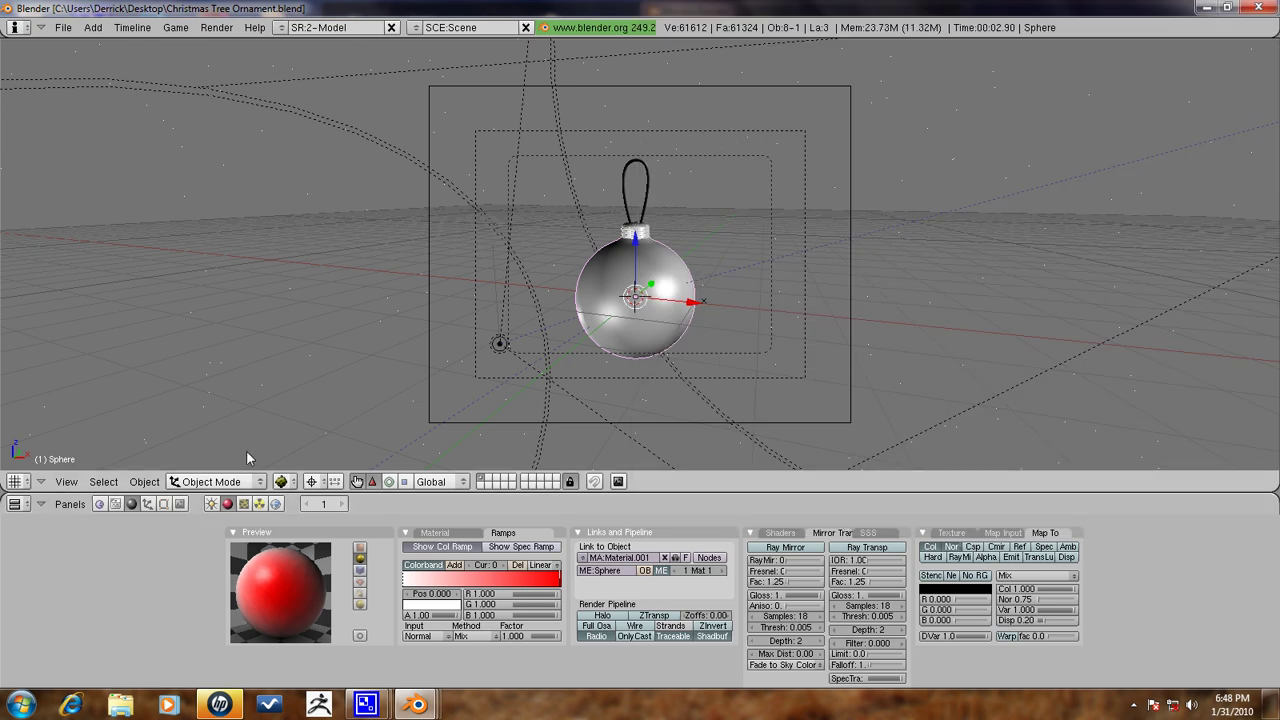
Add a second texture of type Noise in the next free slot of the sphere's material.
click(244, 506)
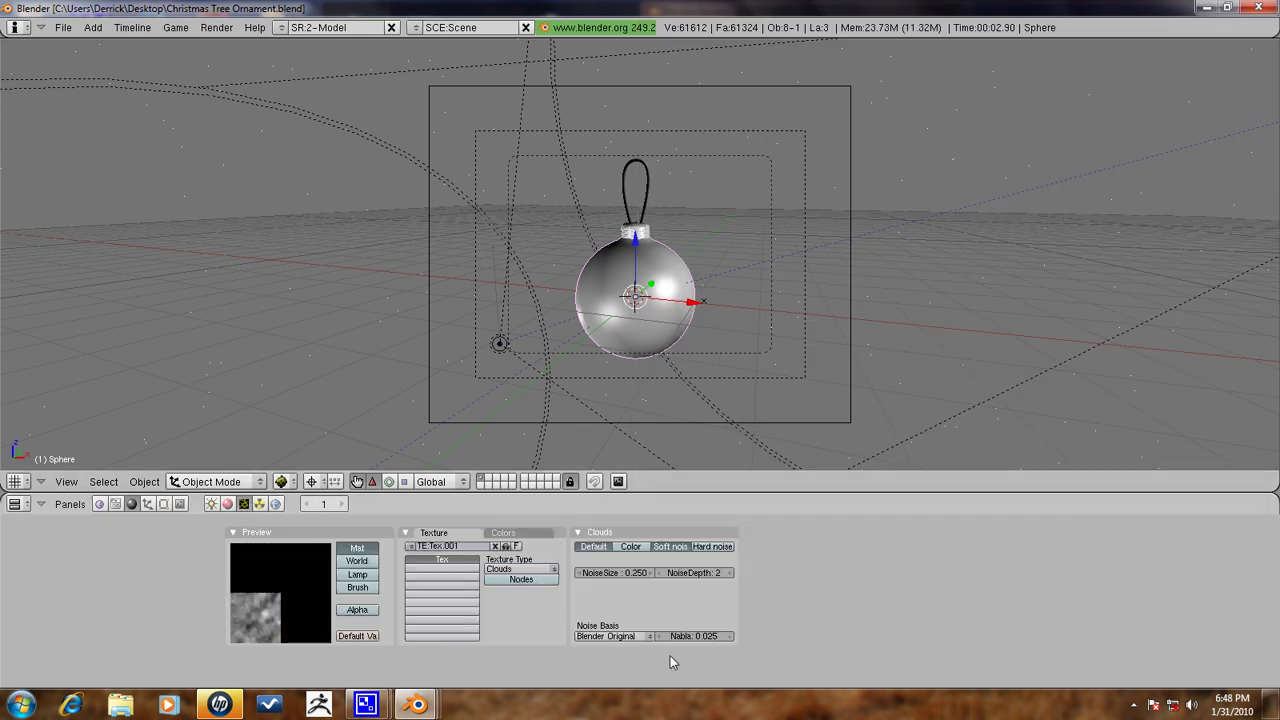
click(462, 575)
click(444, 546)
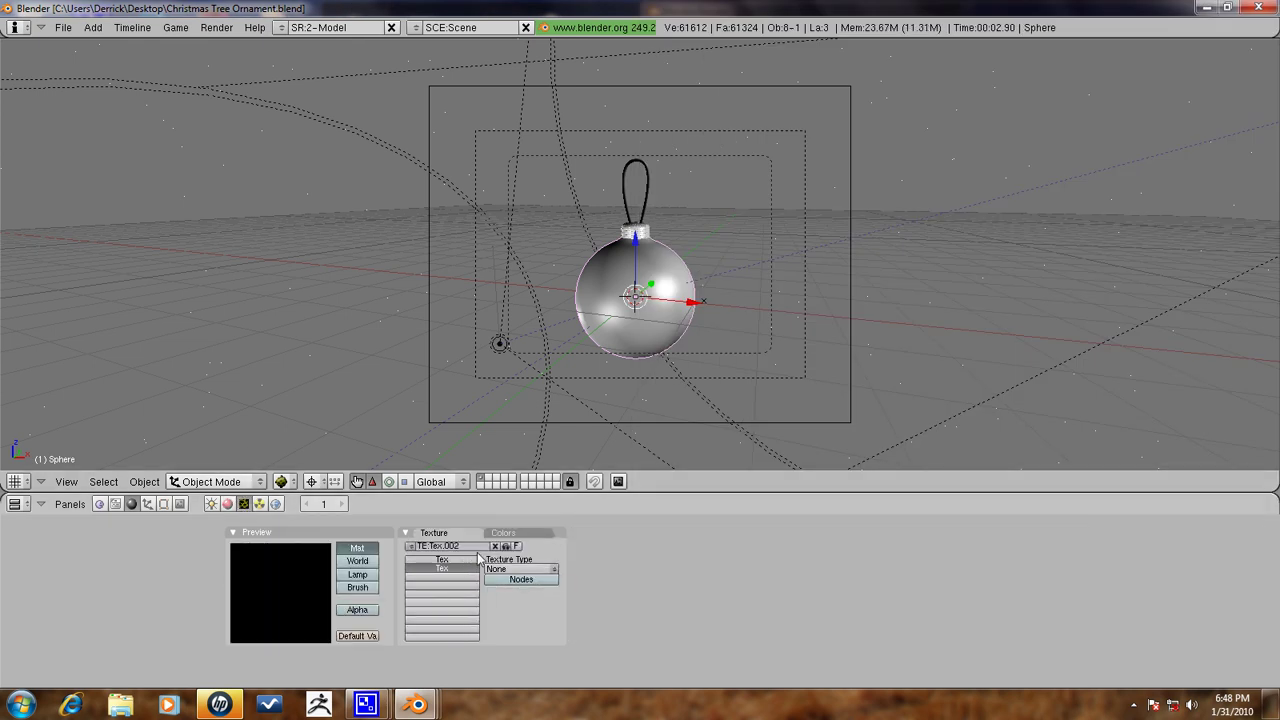
click(517, 570)
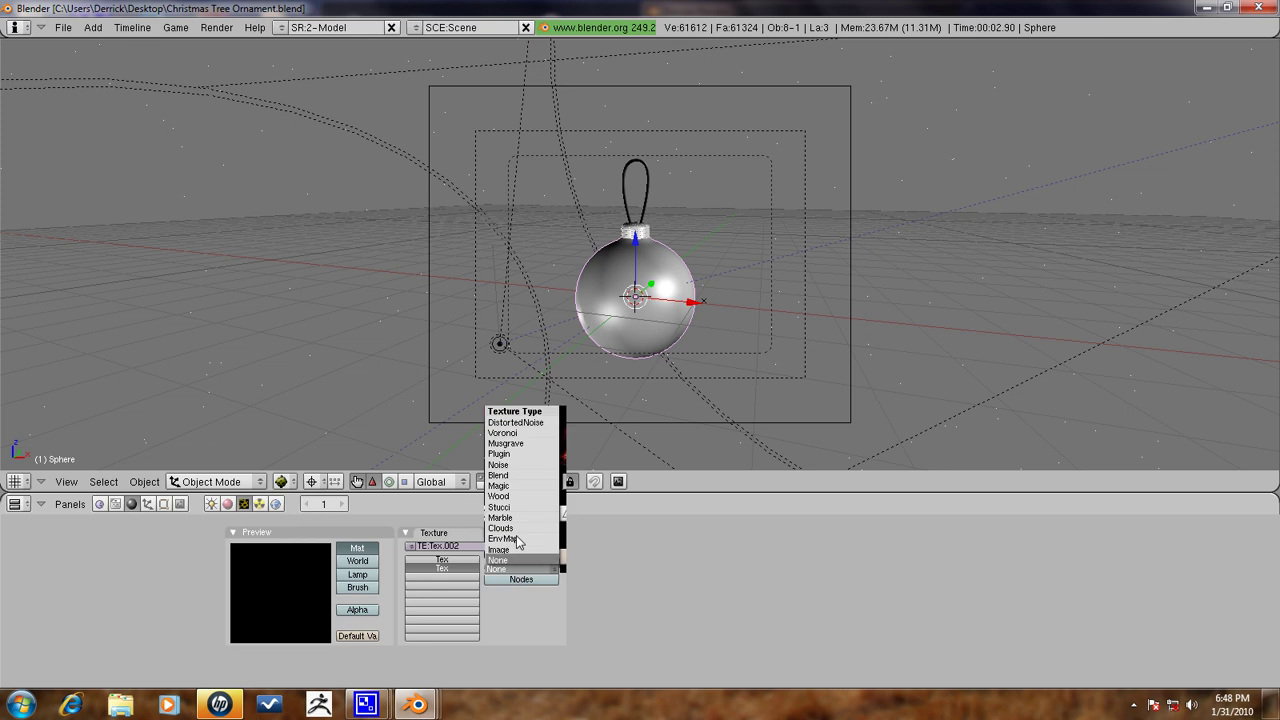
click(510, 468)
Map the Noise texture to normals as well, with Nor set to 1.00 and its mapping colour set to white.
click(228, 504)
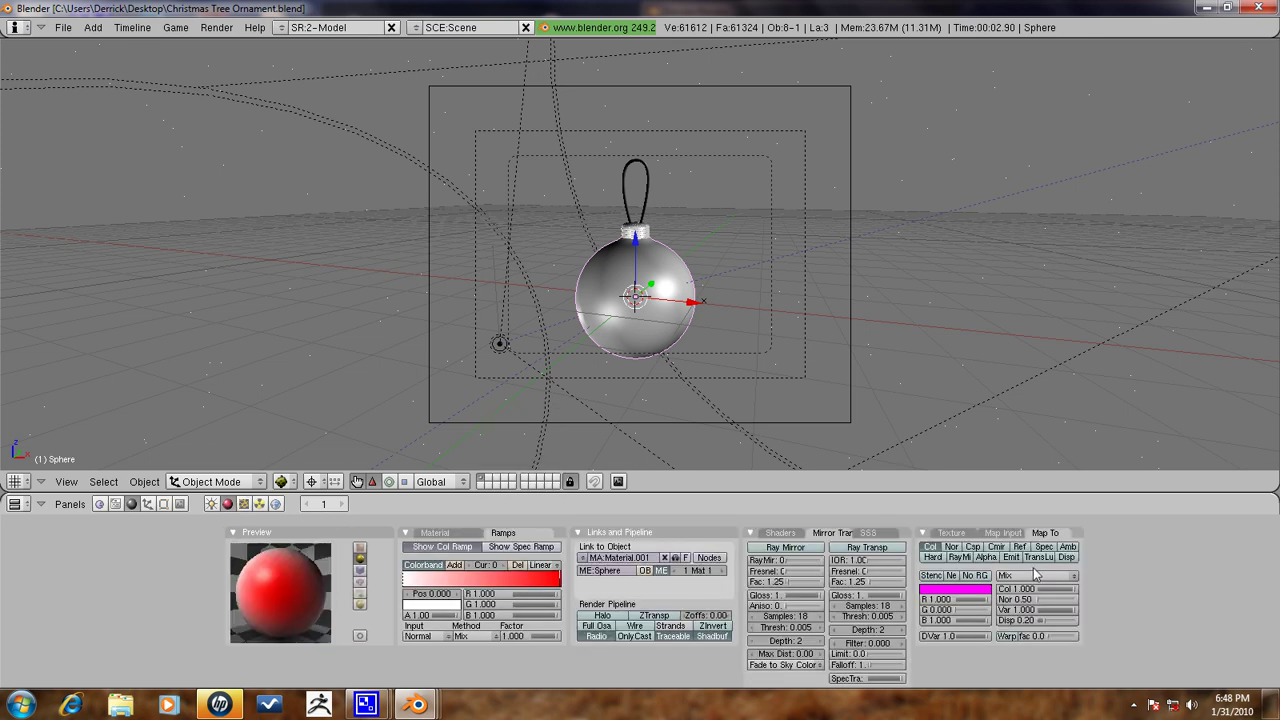
click(951, 547)
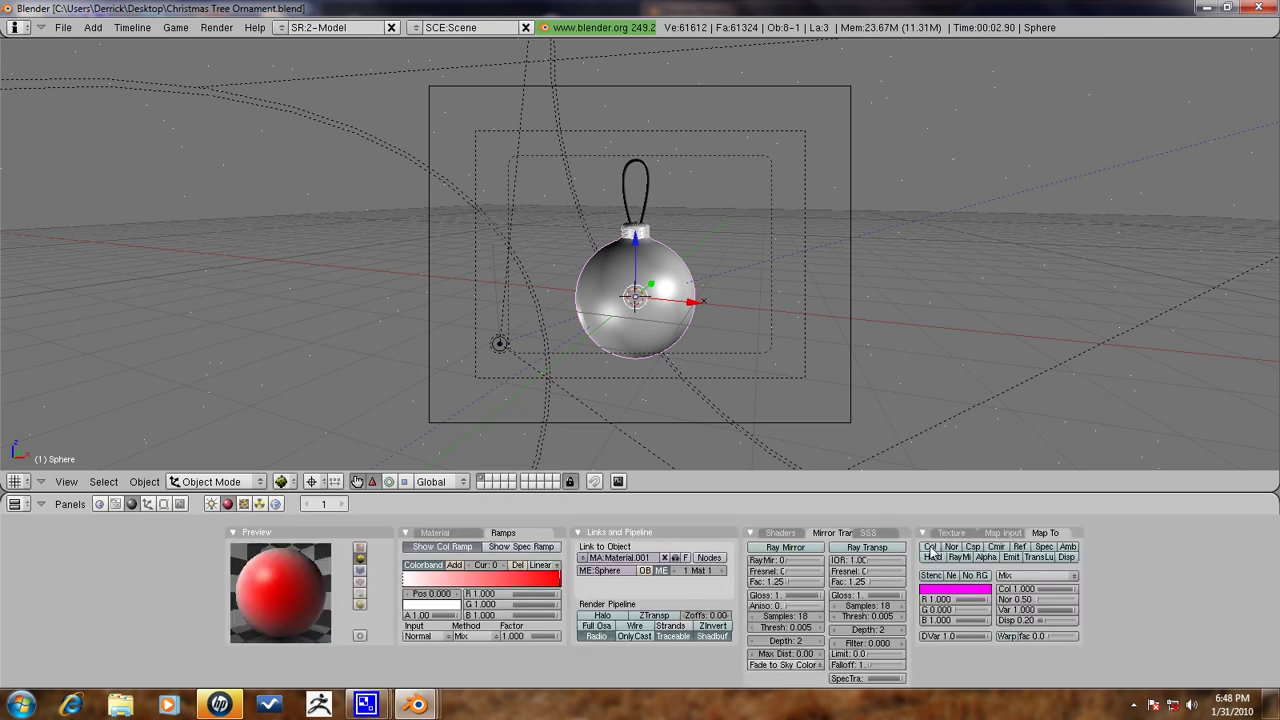
click(1025, 600)
text(1)
key(Return)
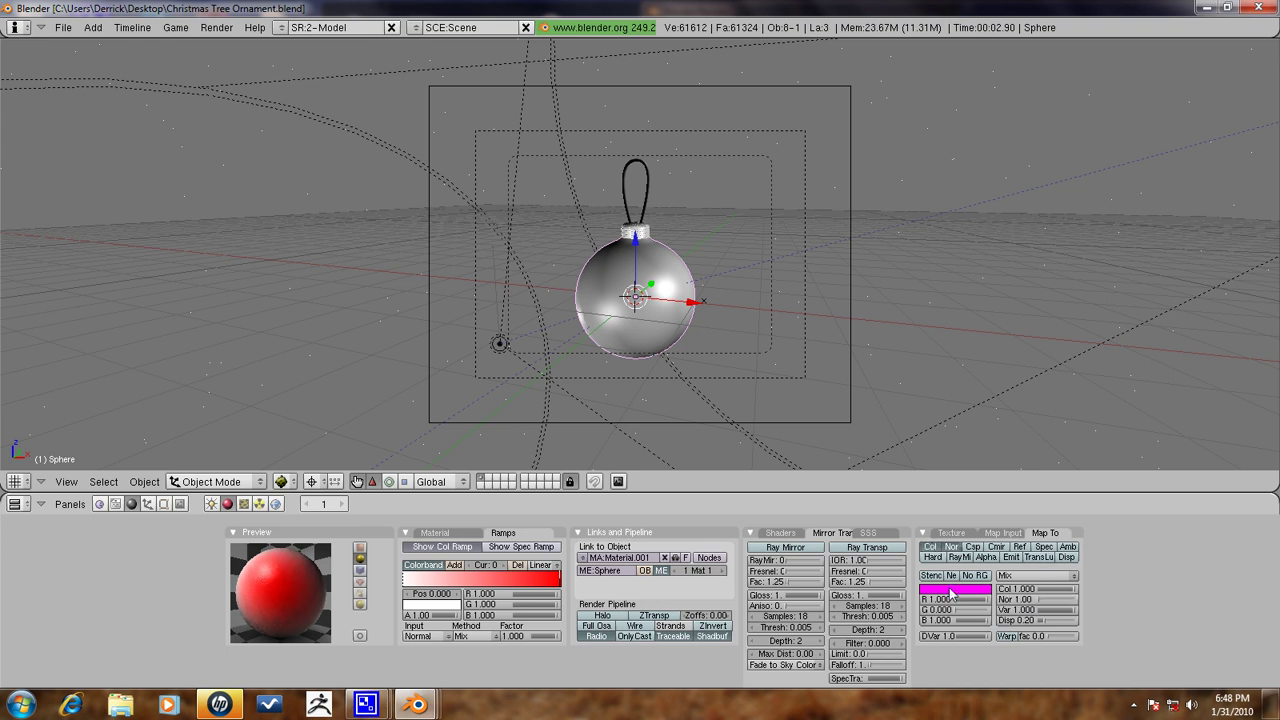
click(950, 588)
click(938, 540)
click(1022, 547)
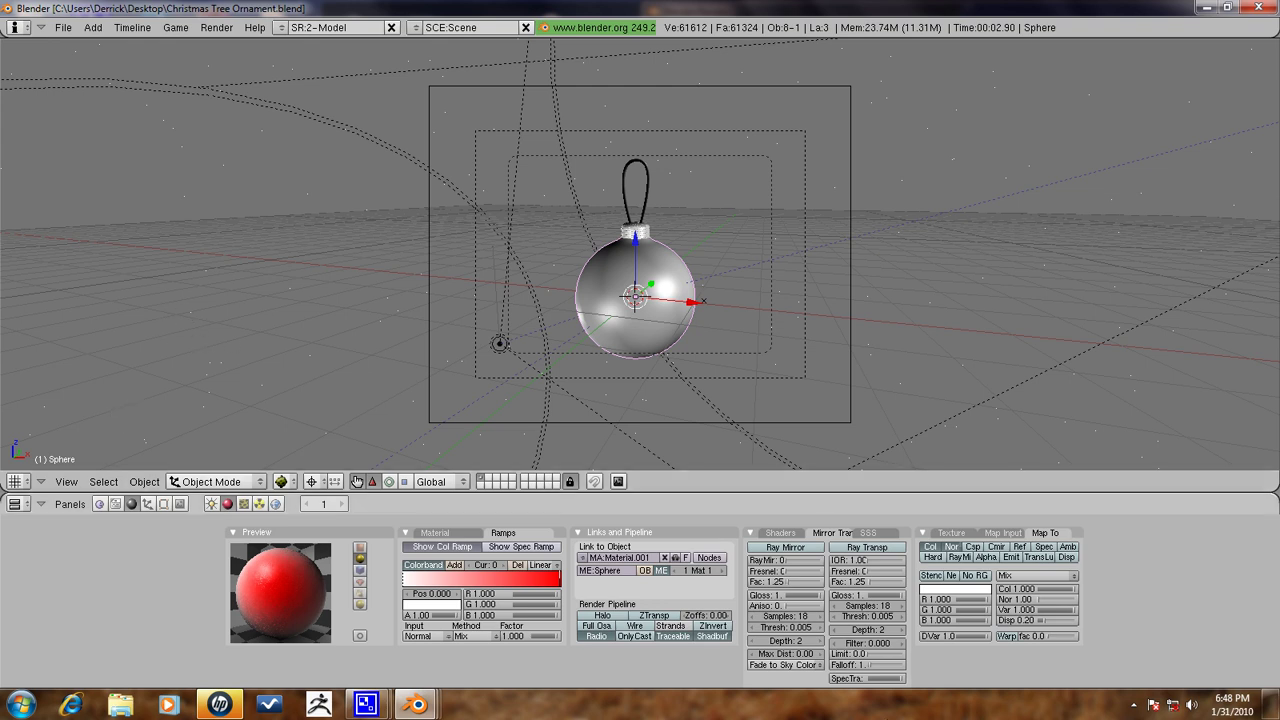
Set the sphere shader's specularity to 0.71 and its hardness to 170.
click(772, 532)
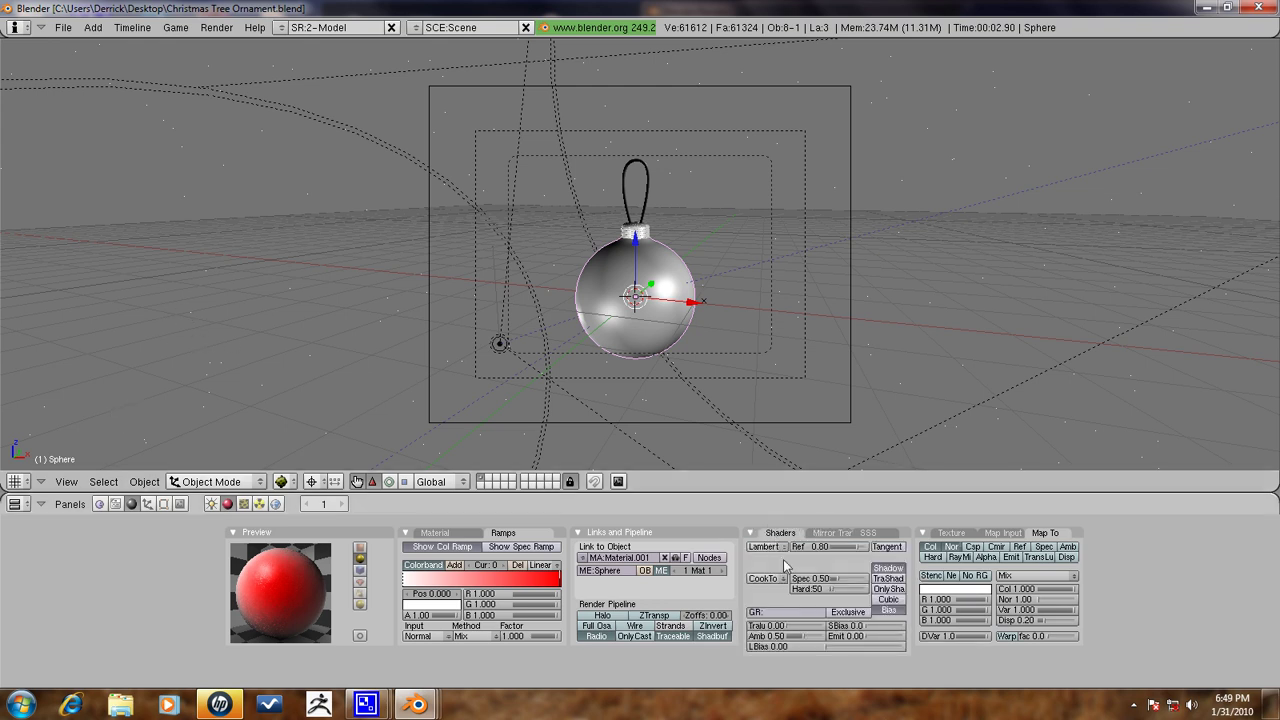
drag(849, 590, 851, 578)
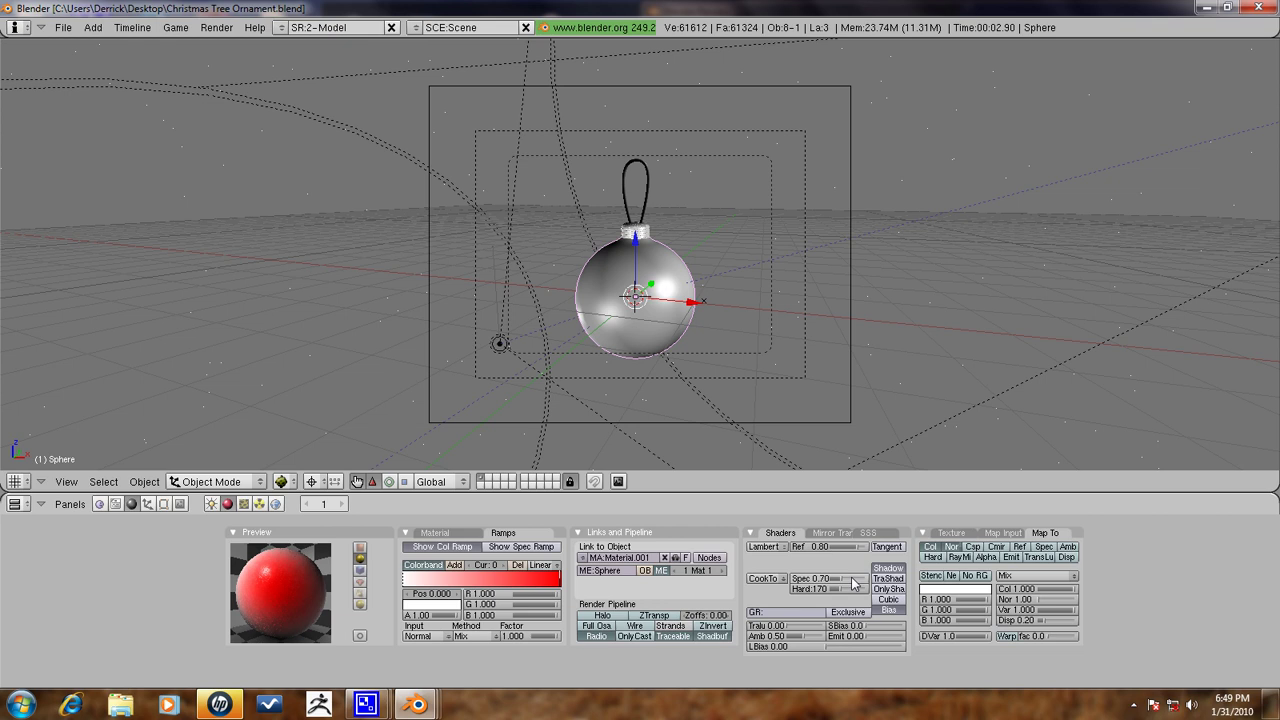
drag(853, 584, 855, 584)
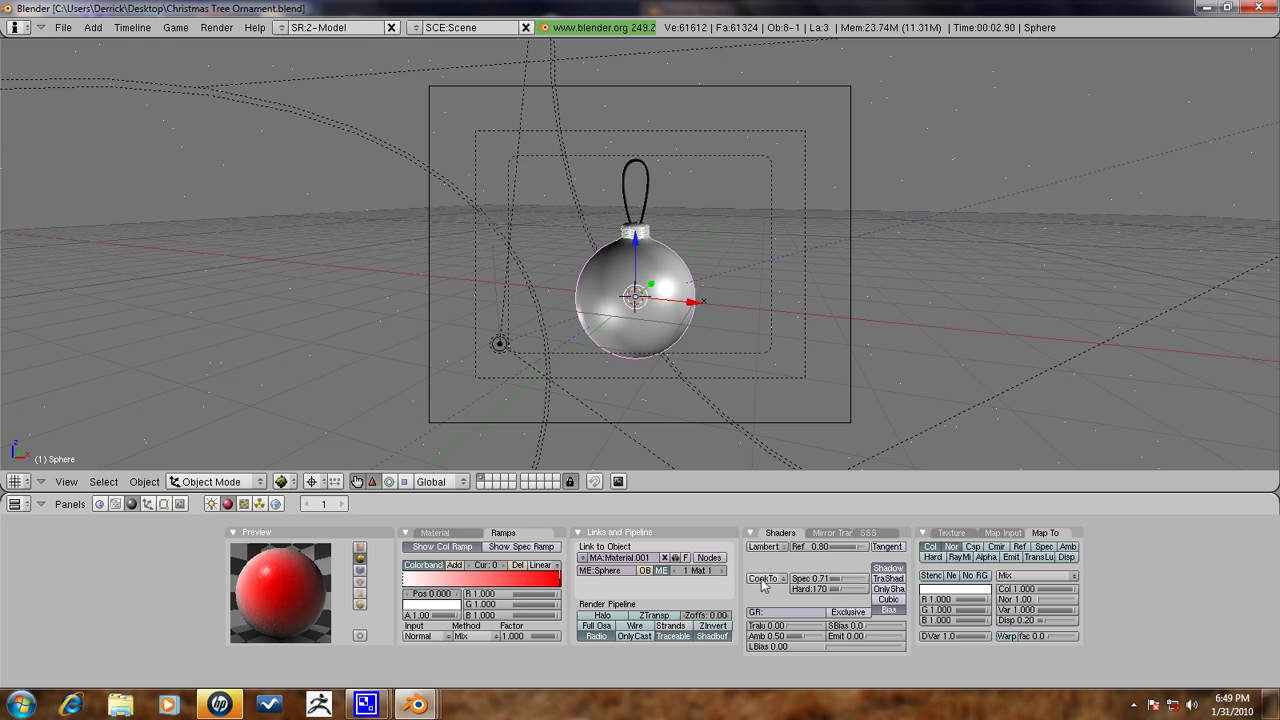
Adjust the colour ramp with the red stop at 0.887, the white stop at 0.157 and Cardinal interpolation, and render the ornament.
drag(550, 584, 543, 585)
click(540, 565)
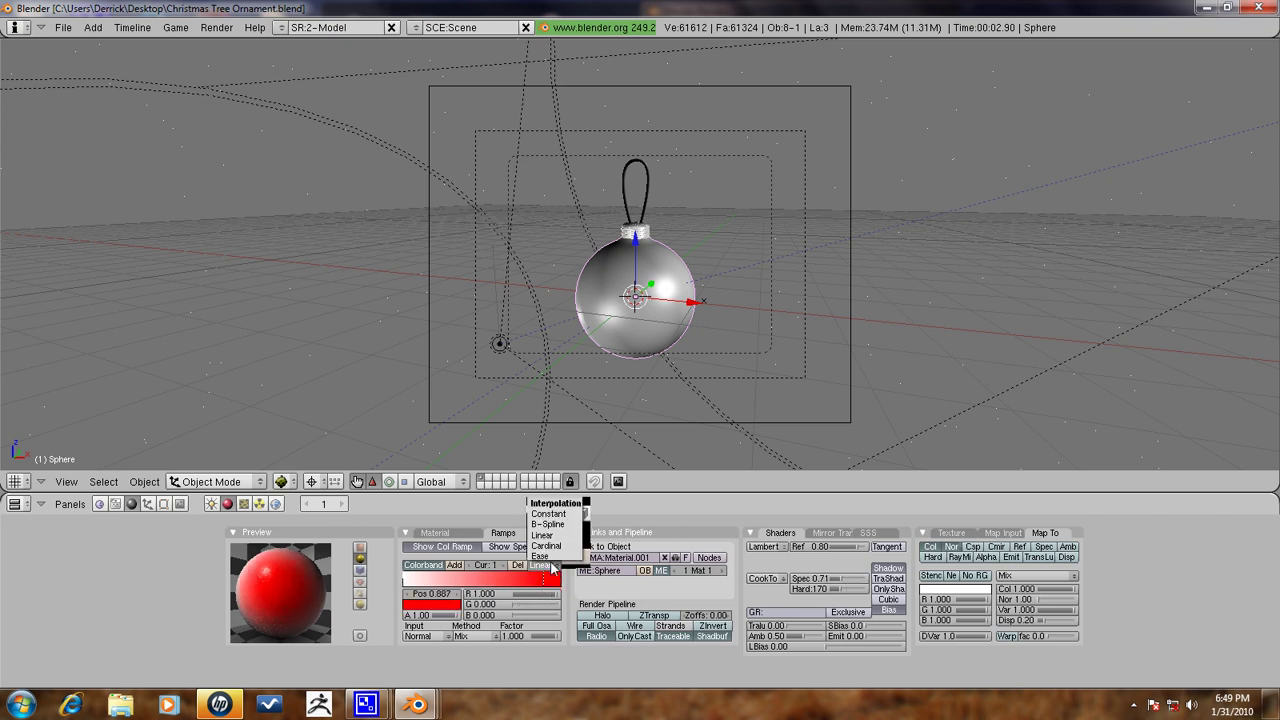
click(552, 520)
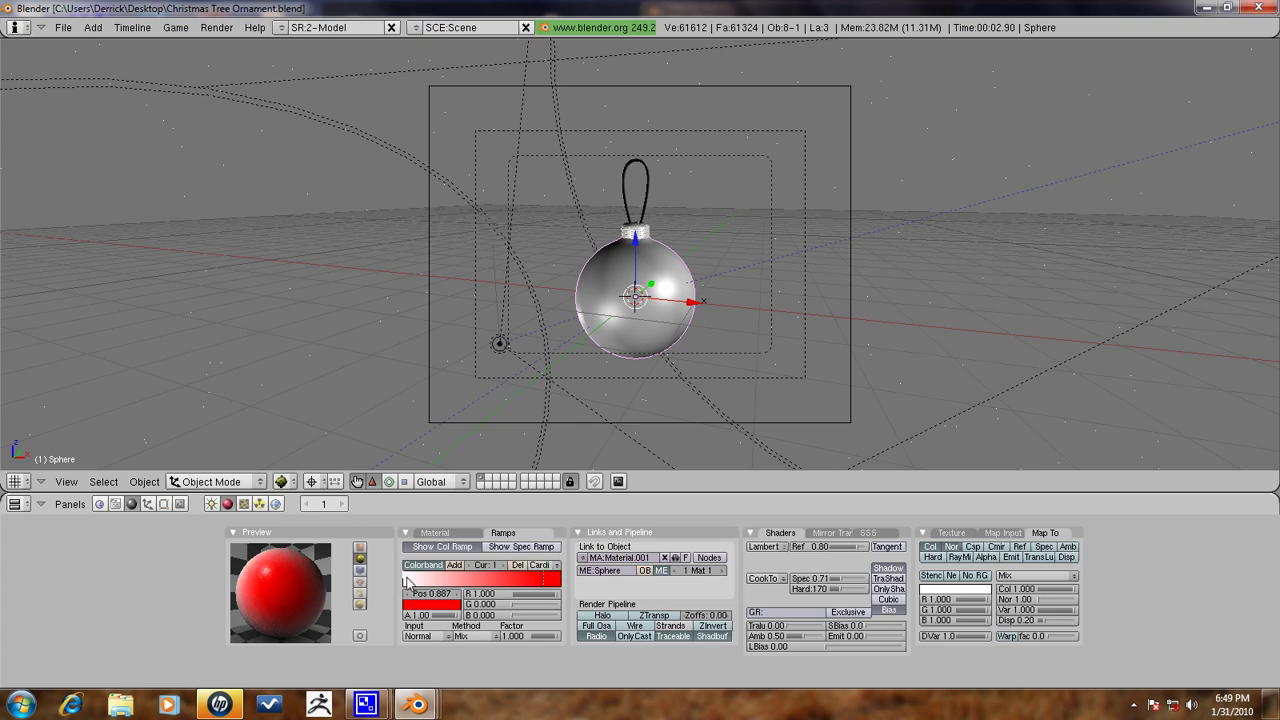
drag(406, 580, 441, 585)
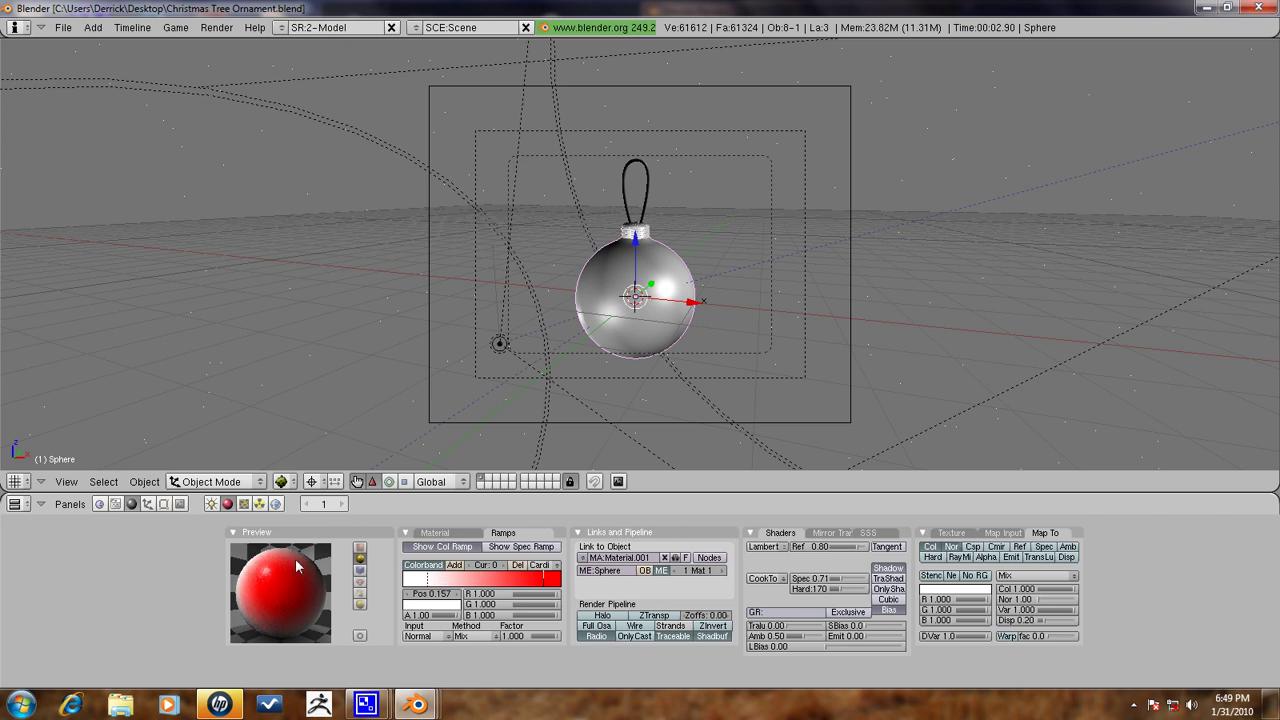
key(F12)
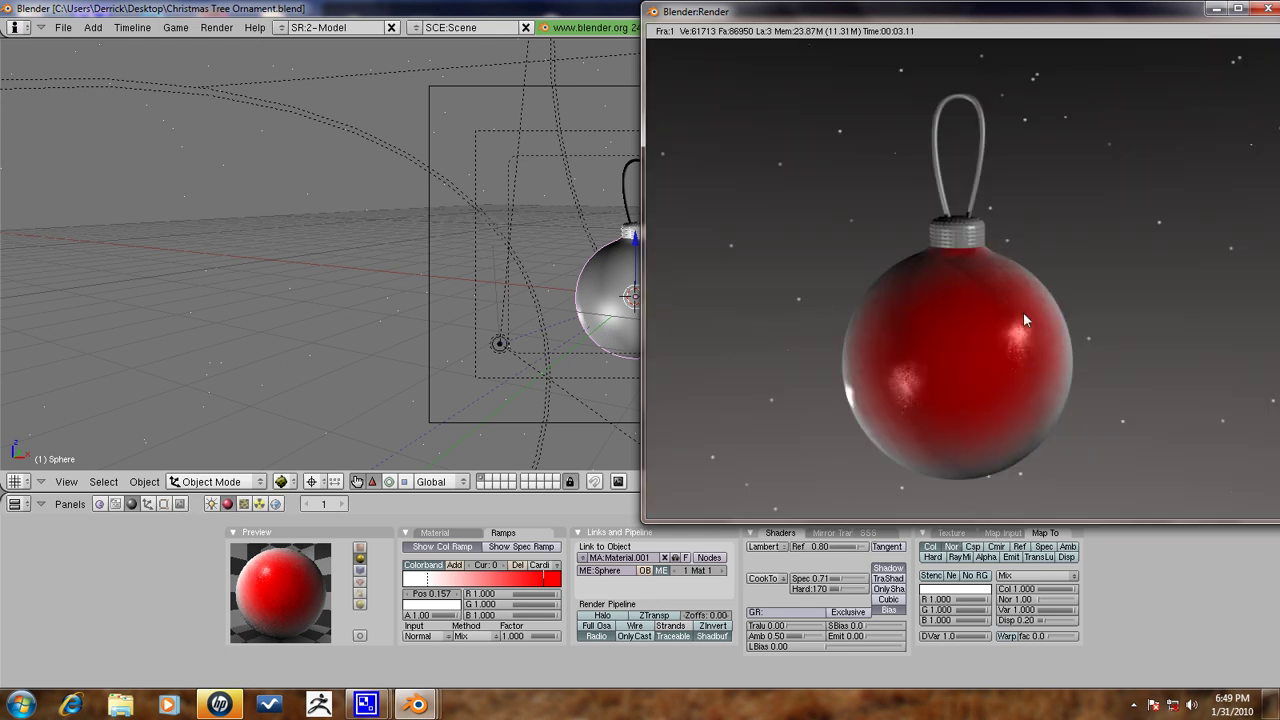
key(Escape)
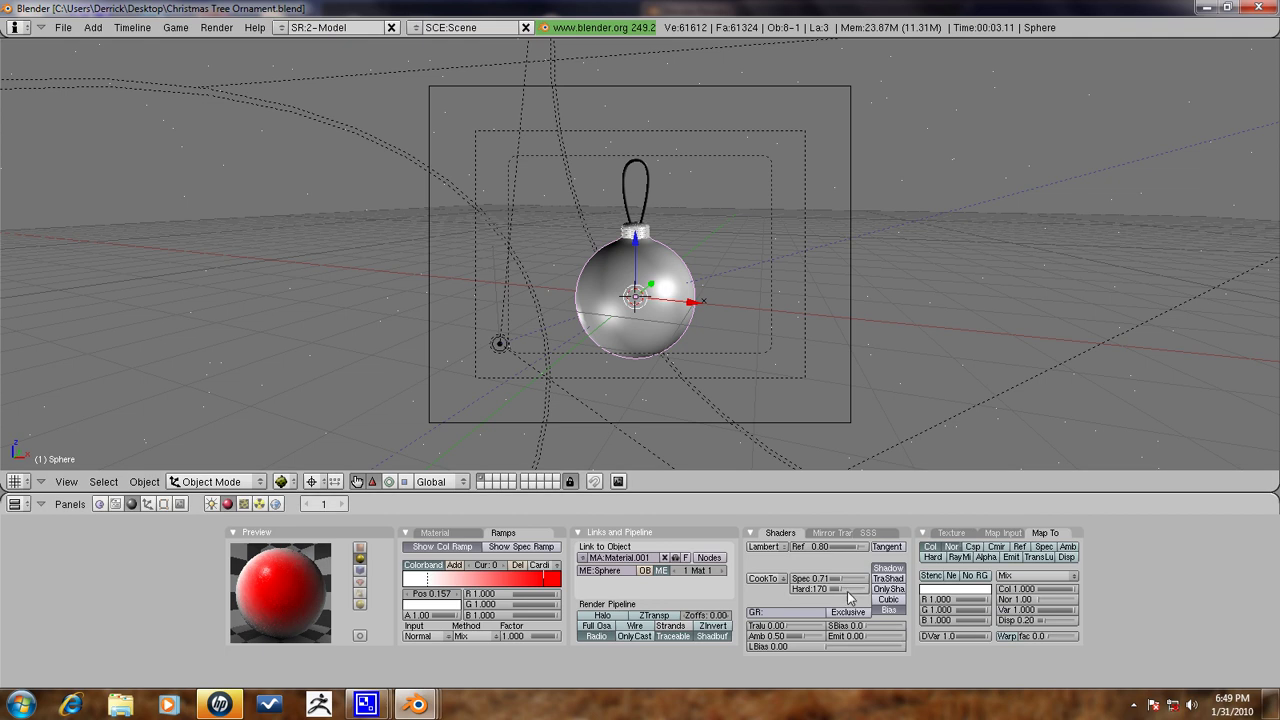
Set the sphere shader's specularity to 0.27 and render the ornament.
drag(843, 582, 842, 582)
key(F12)
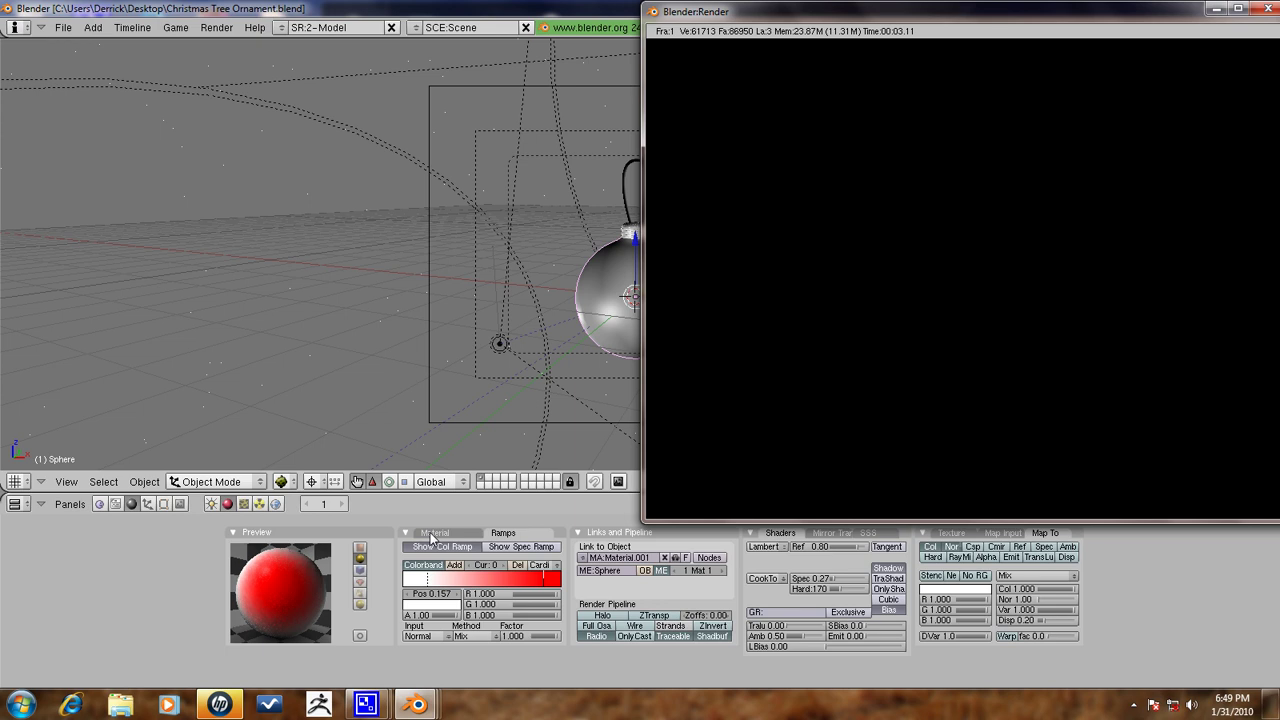
click(384, 706)
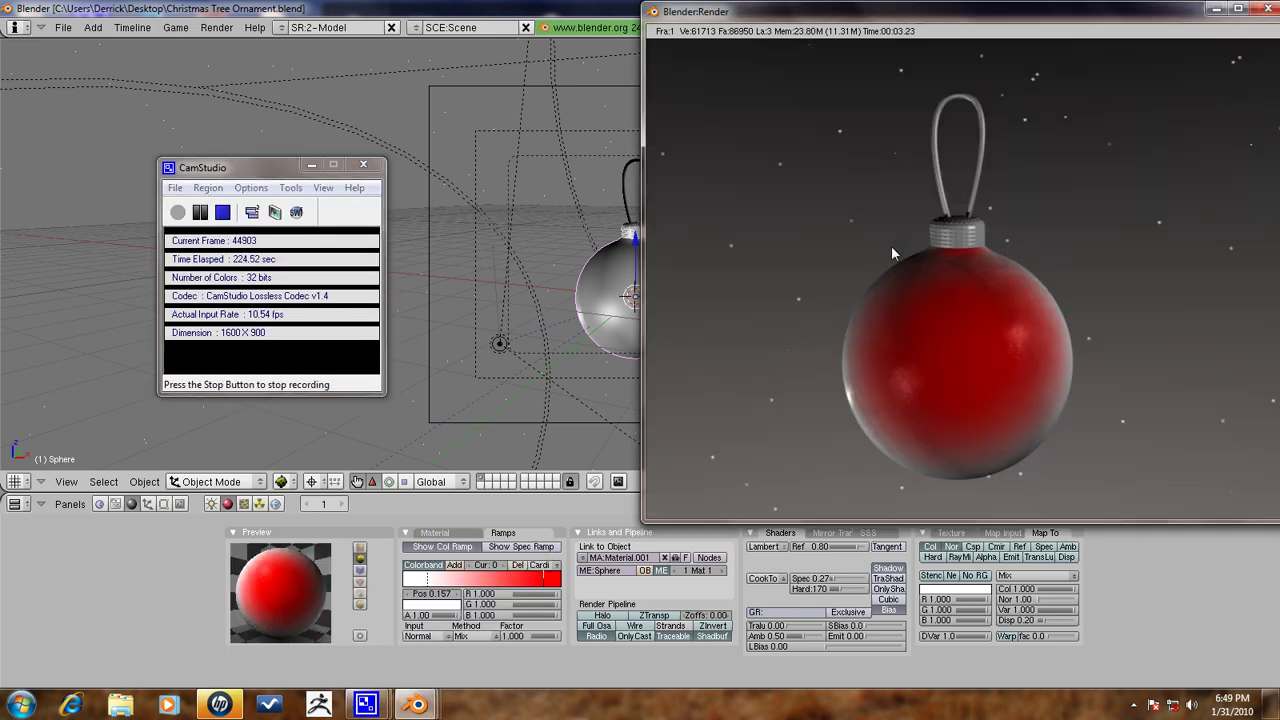
click(459, 5)
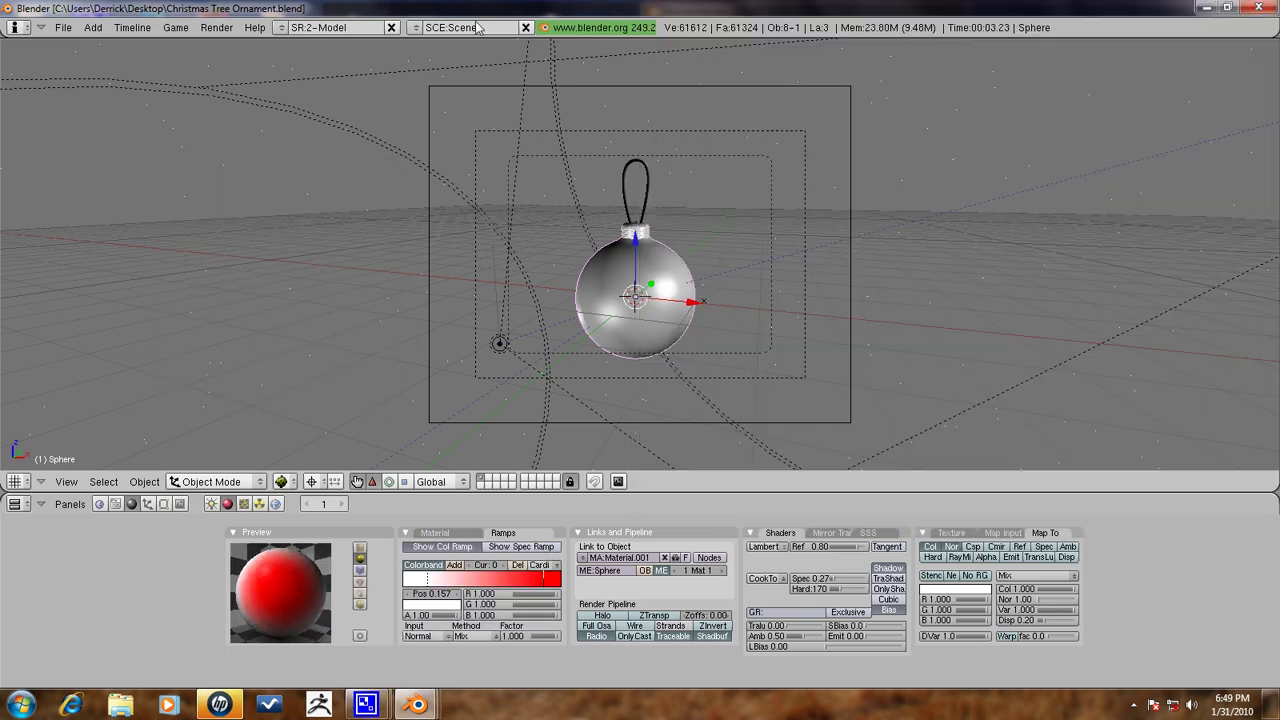
Move the spot lamp beside the ornament closer to the camera, in front of the ornament, and render the scene.
scroll(821, 313, down, 1)
middle_drag(827, 302, 757, 334)
scroll(756, 328, up, 1)
right_click(793, 366)
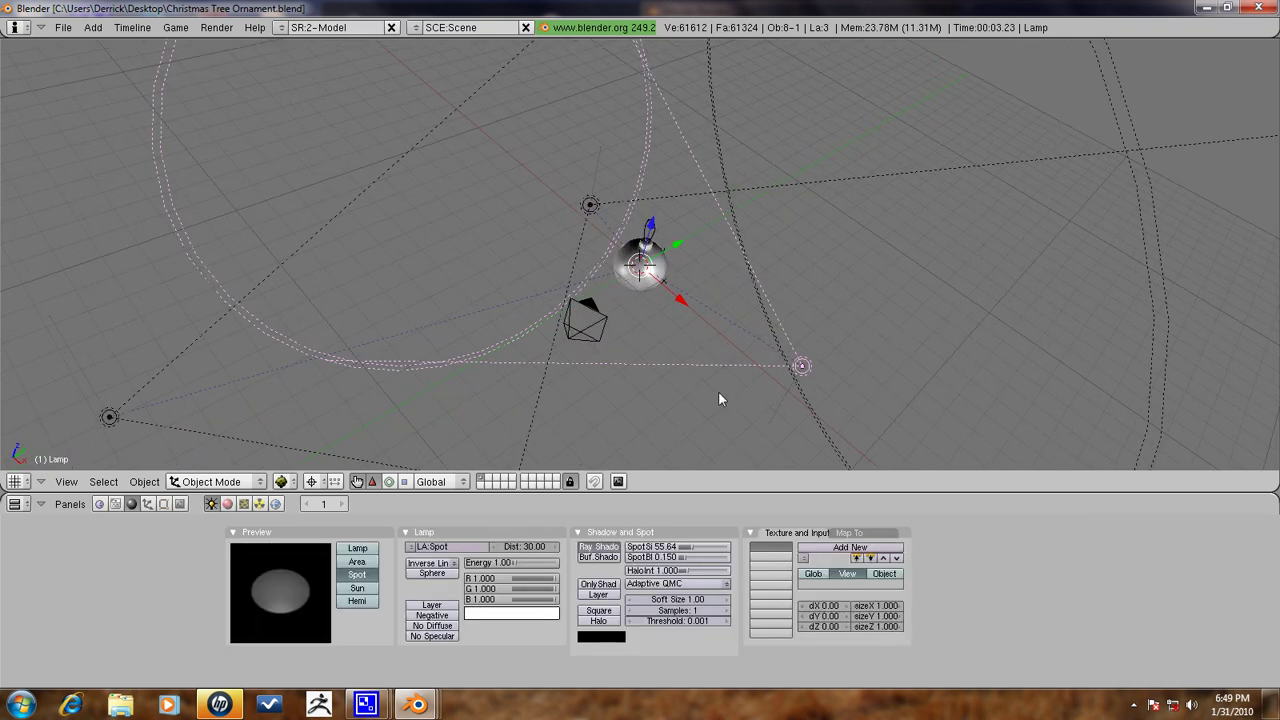
middle_drag(709, 394, 755, 337)
key(g)
click(687, 324)
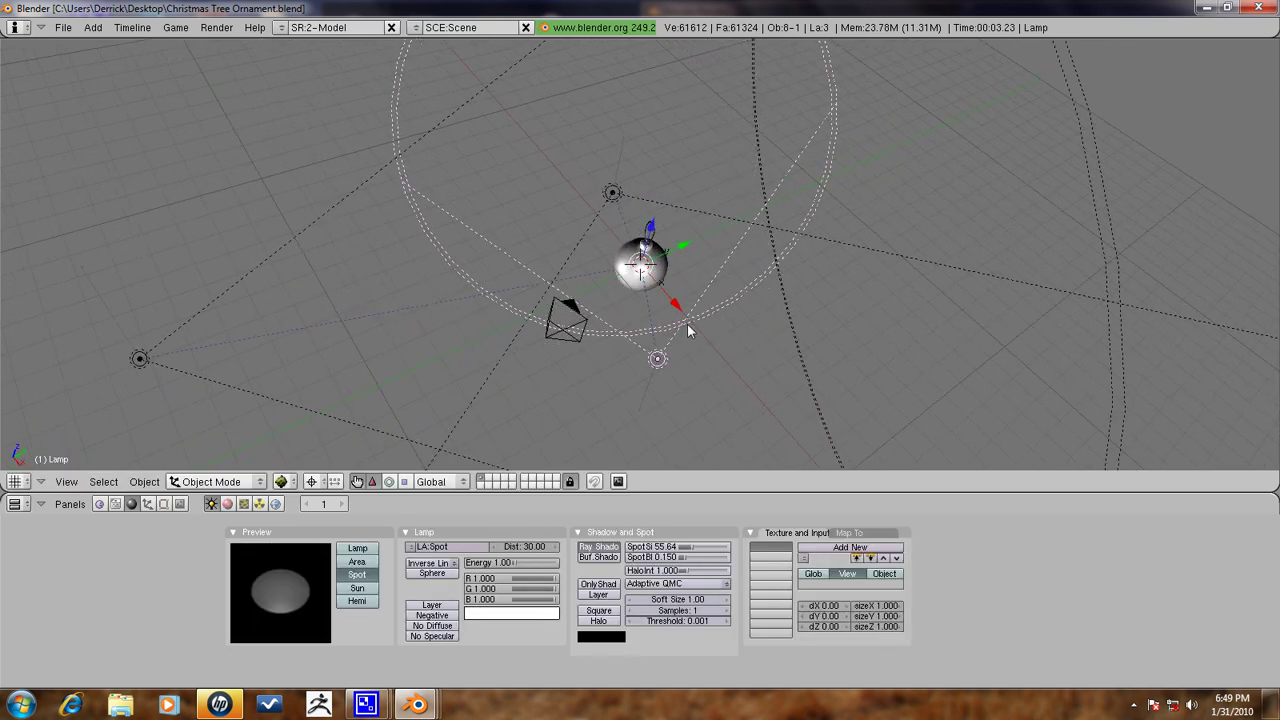
key(F12)
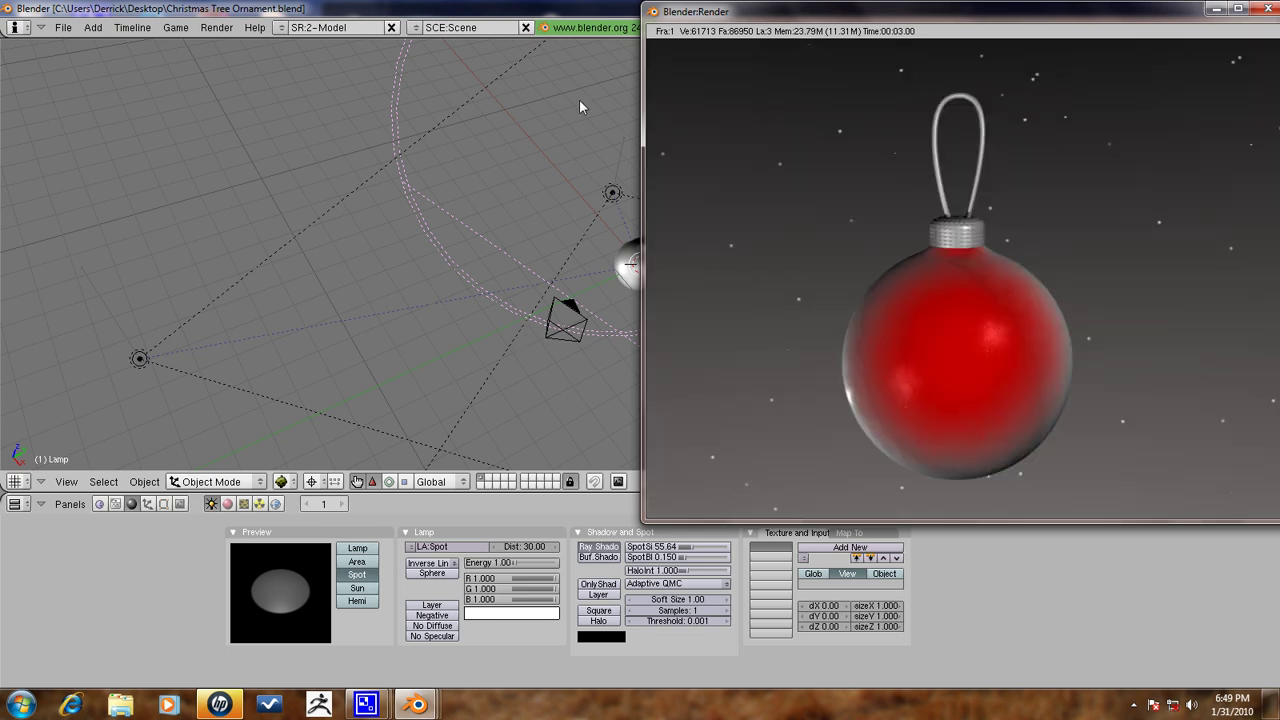
Turn off colour mapping for the sphere's Clouds texture, keeping only Nor, render the ornament and return to the camera view.
right_click(630, 263)
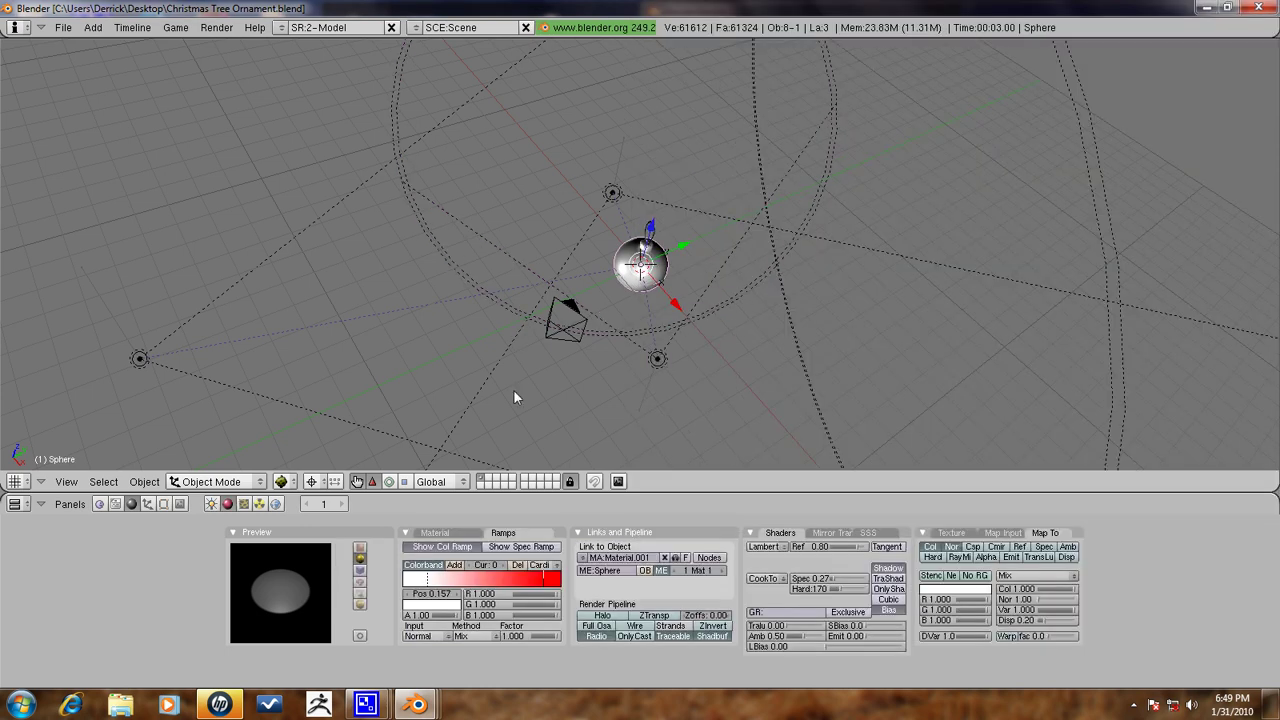
click(962, 534)
click(1040, 533)
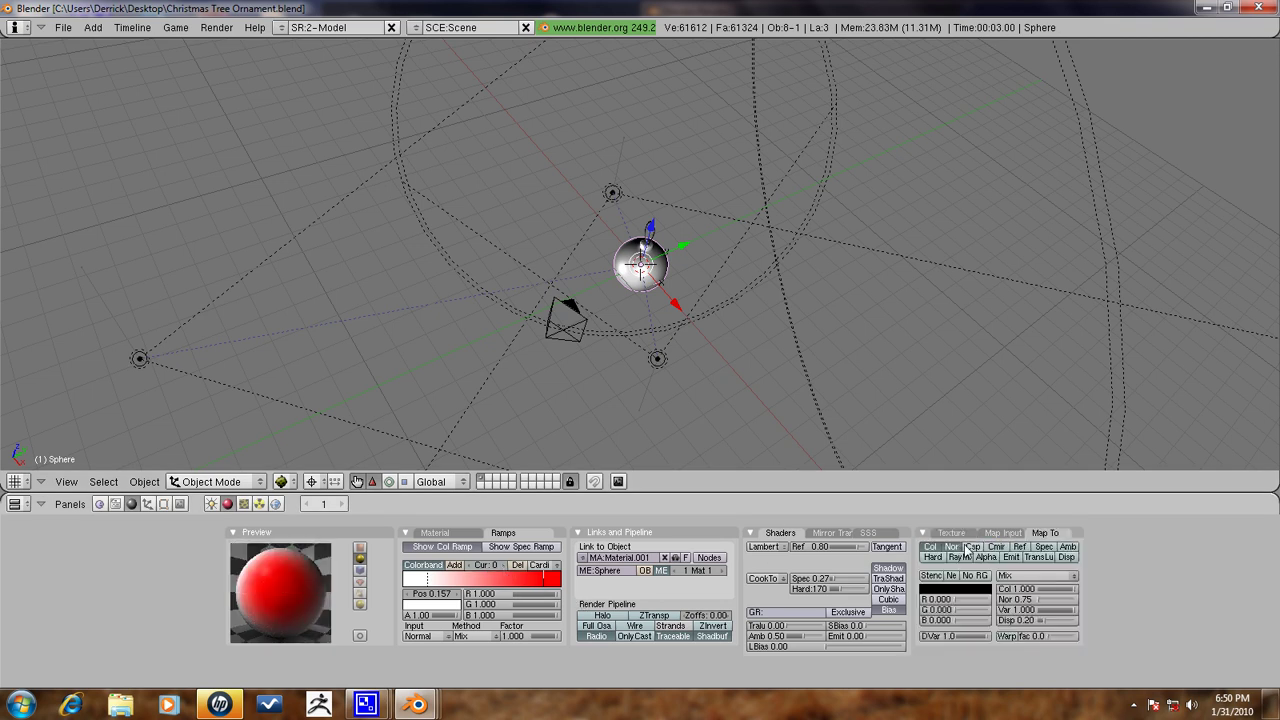
key(F12)
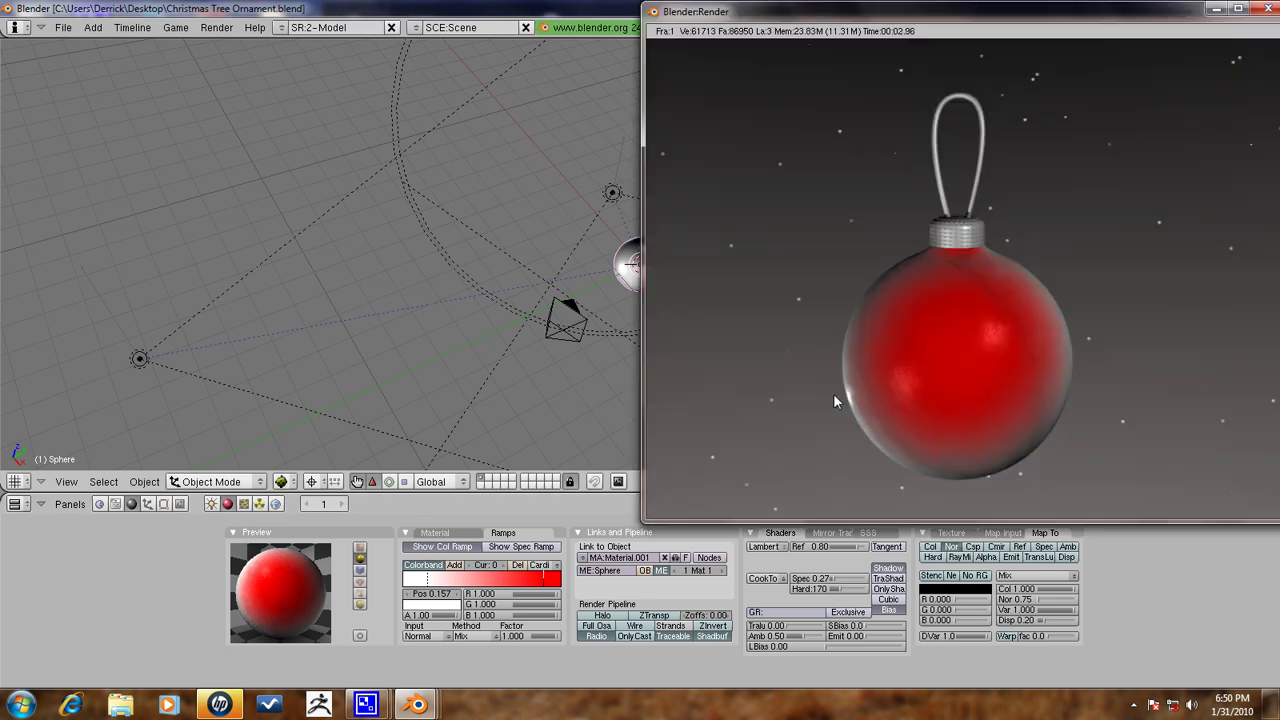
key(Escape)
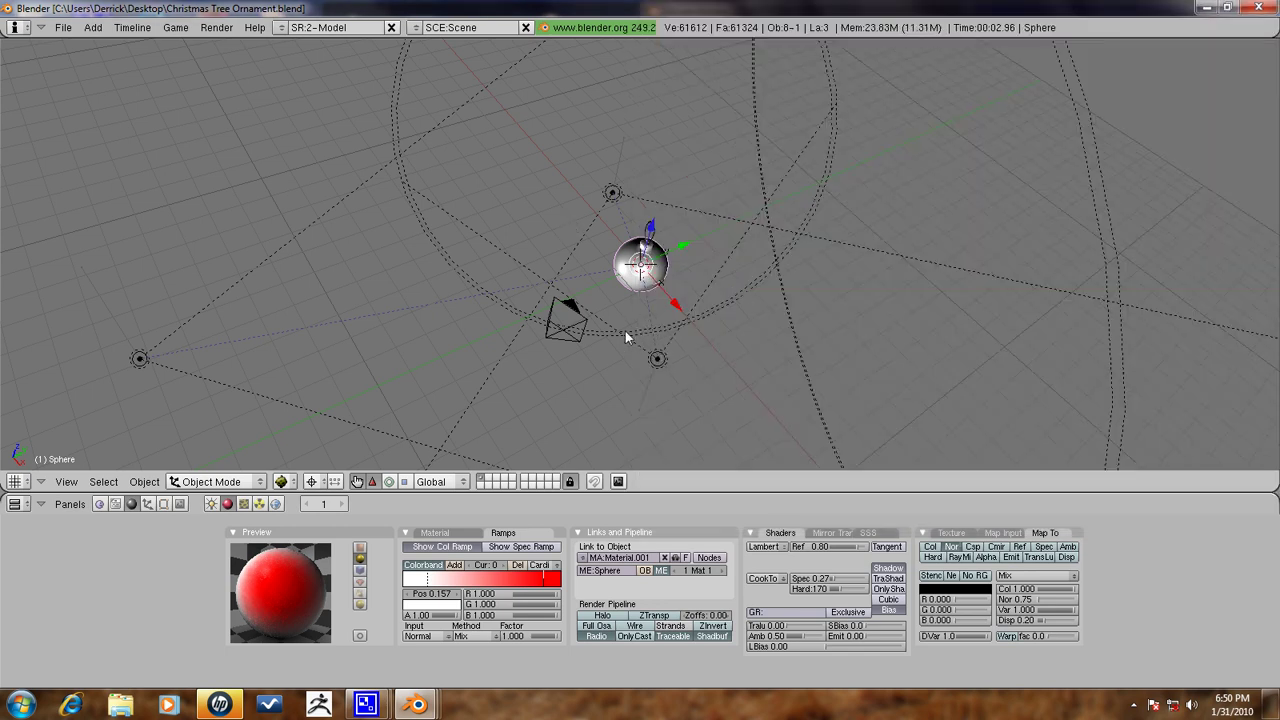
key(KP_0)
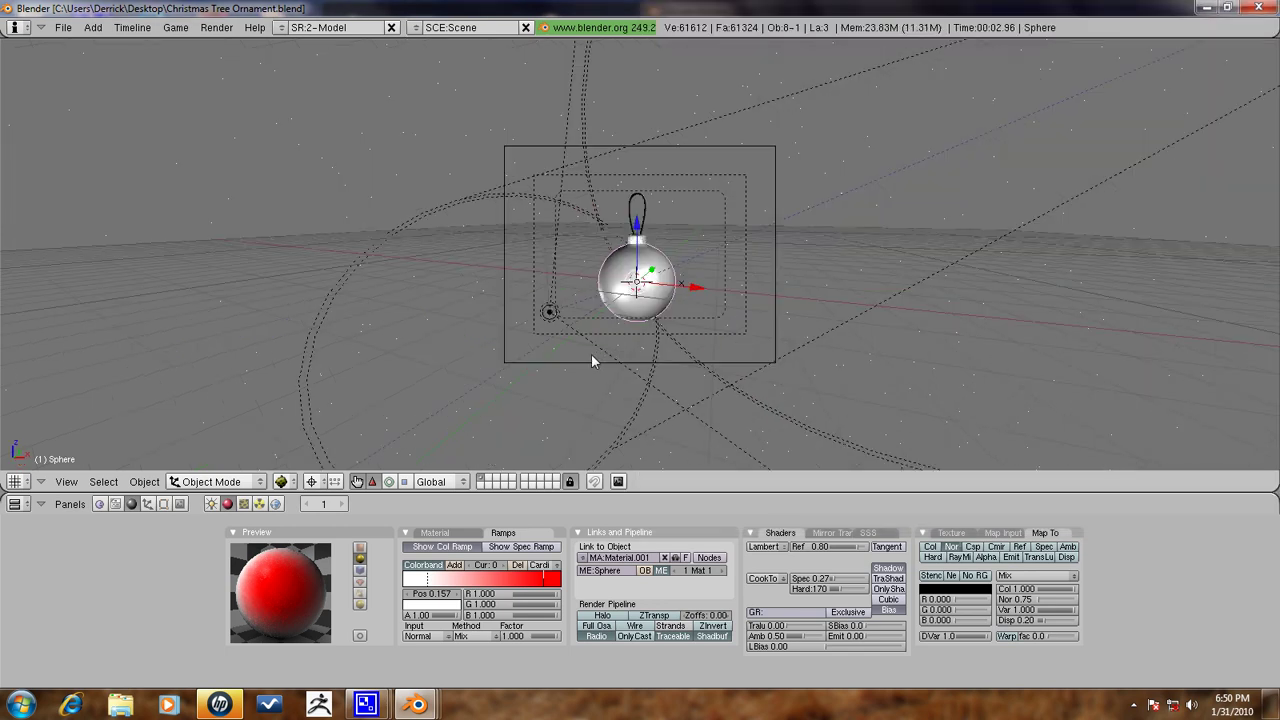
Try rotating the camera about -34 degrees around the global Z axis and render the ornament.
right_click(777, 300)
key(r)
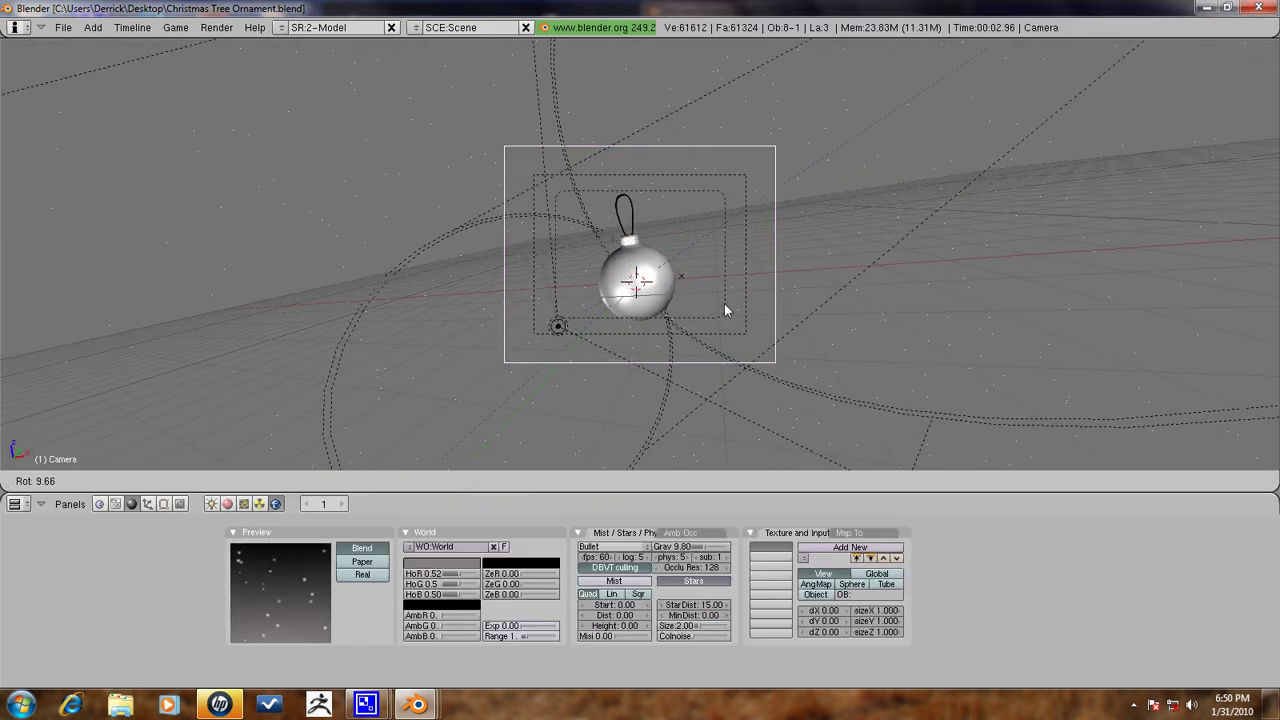
key(z)
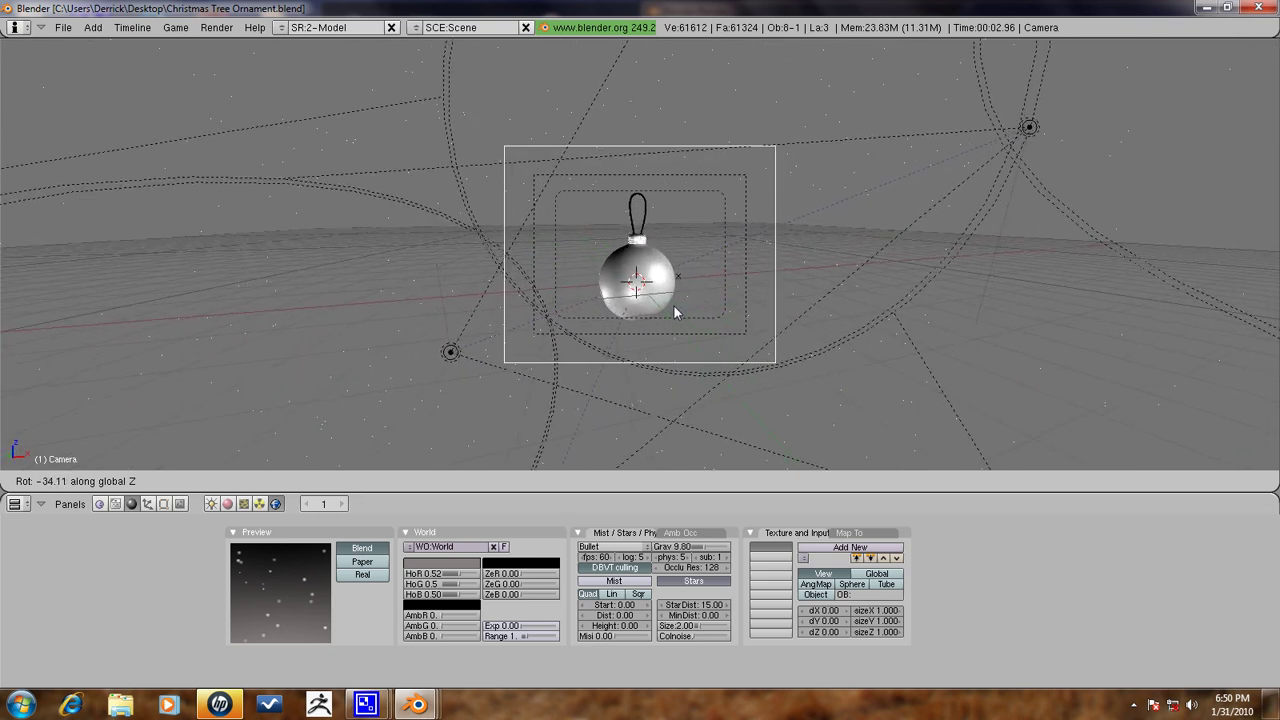
click(673, 304)
key(F12)
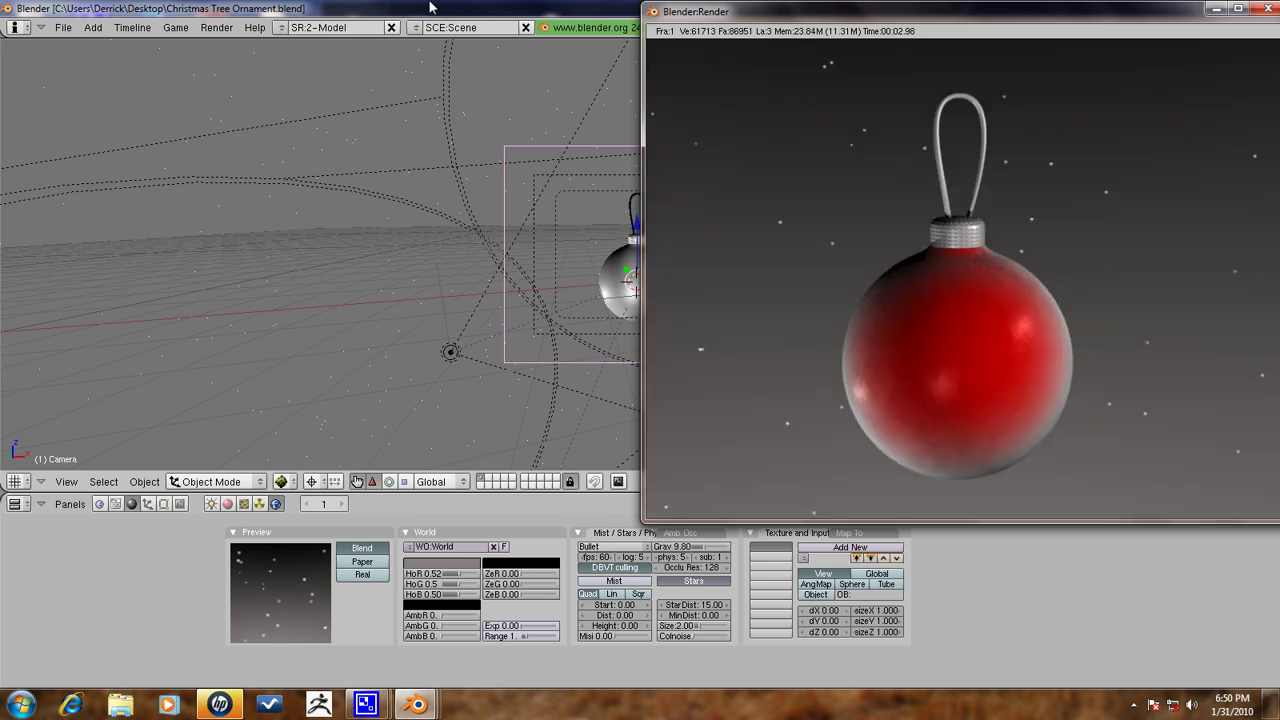
key(Escape)
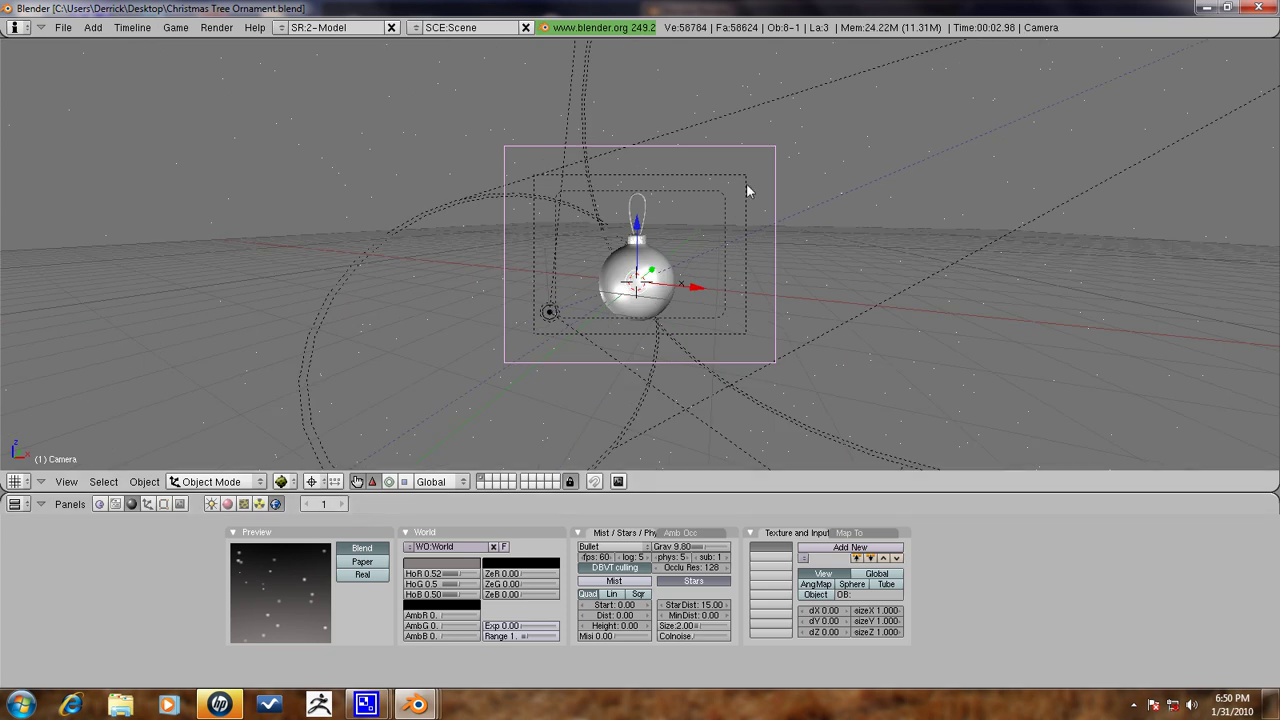
Add a new white material with the Toon specular shader to the ornament's hanging loop.
scroll(690, 230, up, 5)
right_click(655, 140)
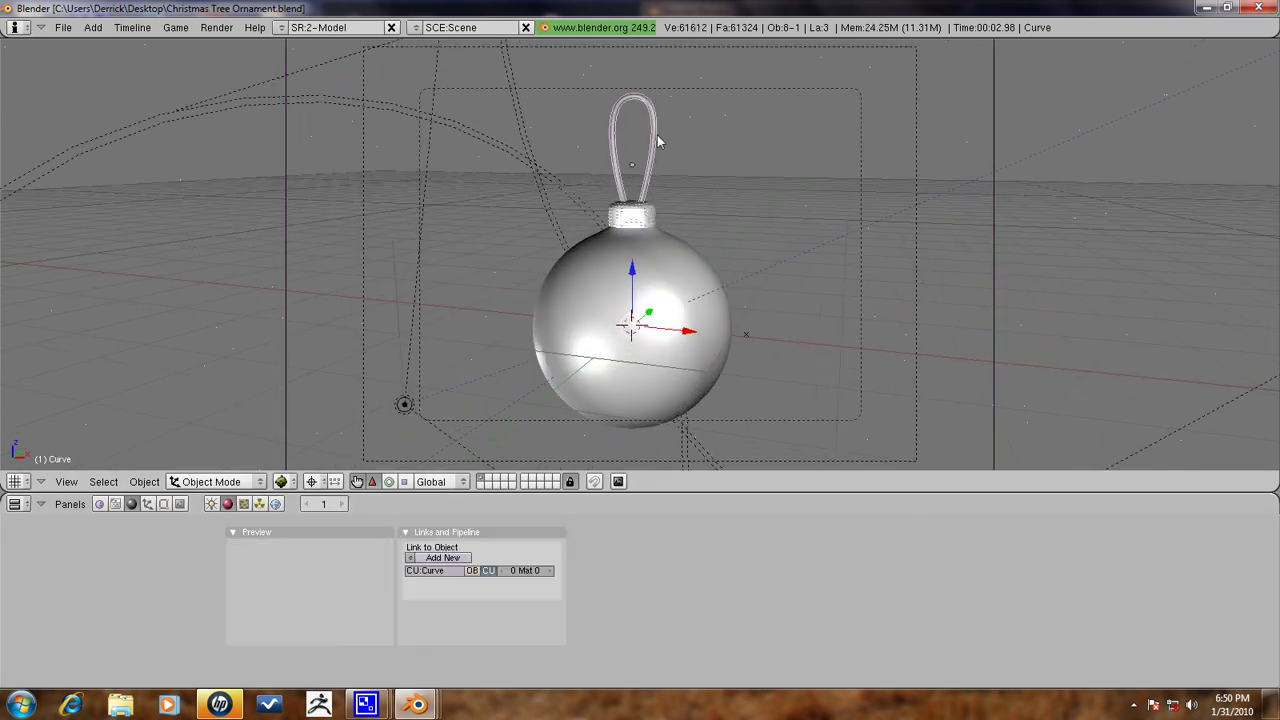
scroll(658, 142, down, 3)
click(443, 557)
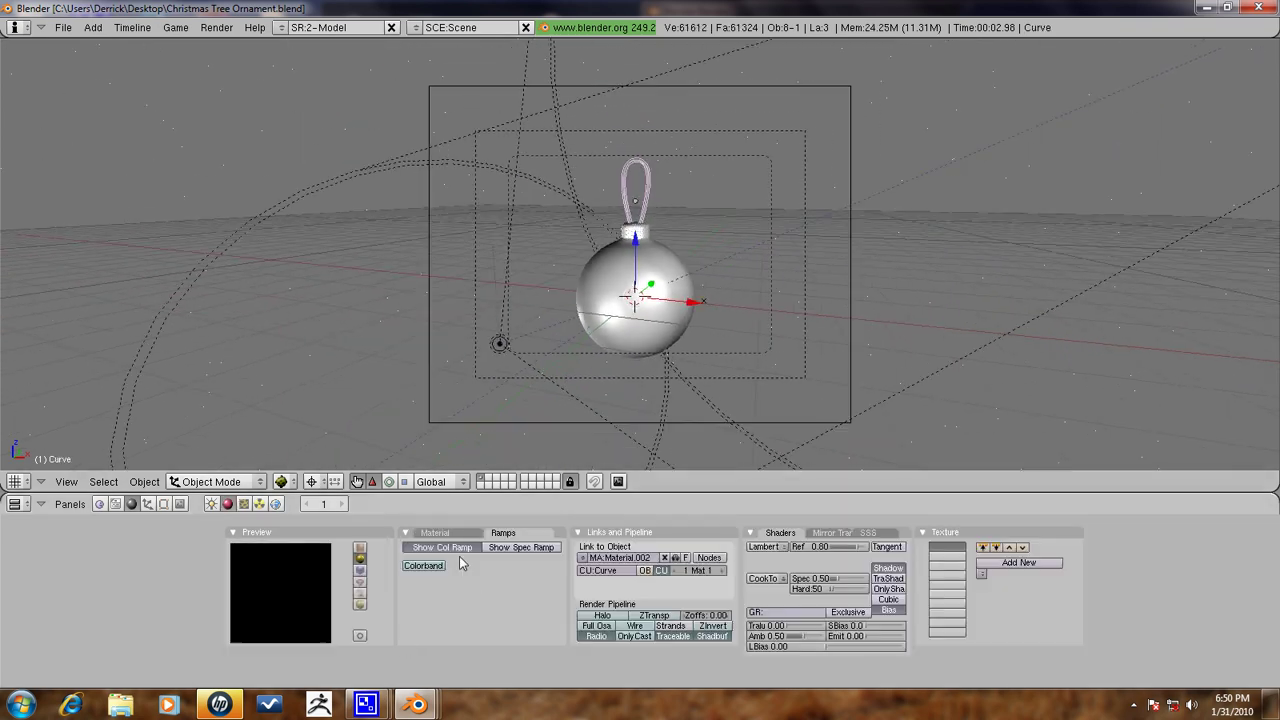
click(768, 579)
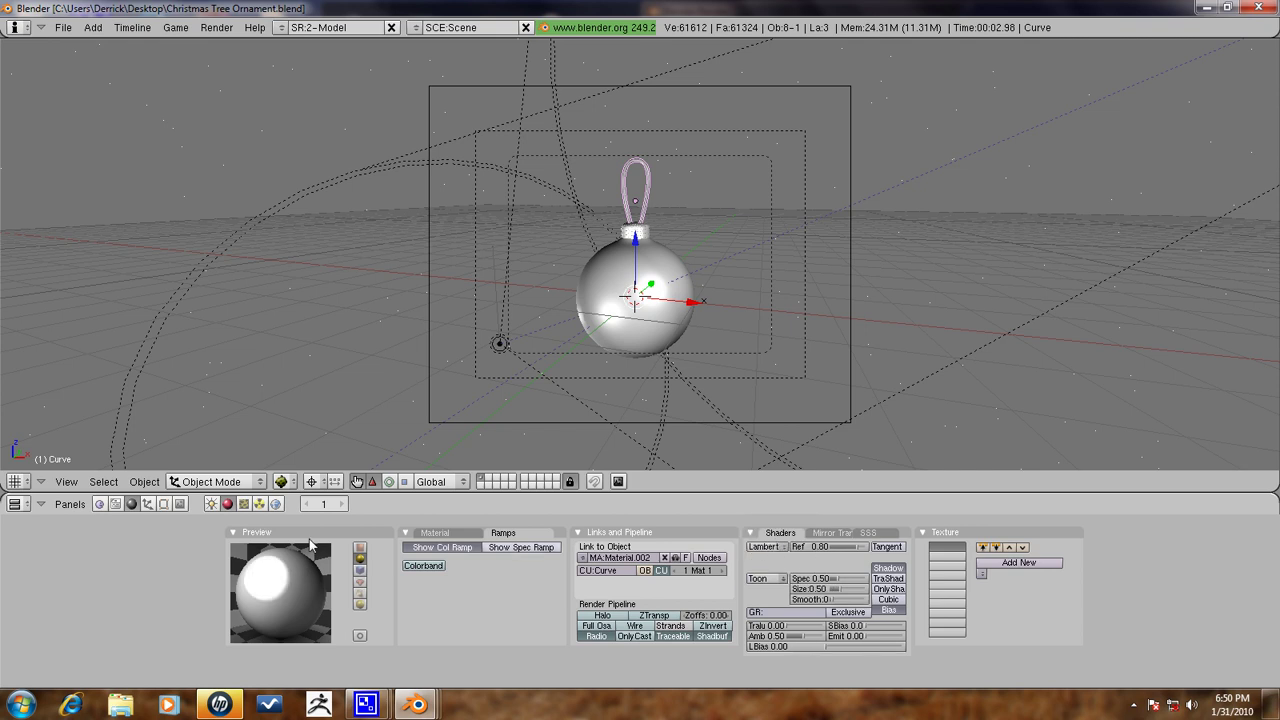
click(436, 533)
click(421, 603)
click(509, 555)
Switch the loop's diffuse shader to Toon with size 0.77, set the specular size to 0.57, and render the ornament.
click(768, 547)
click(774, 531)
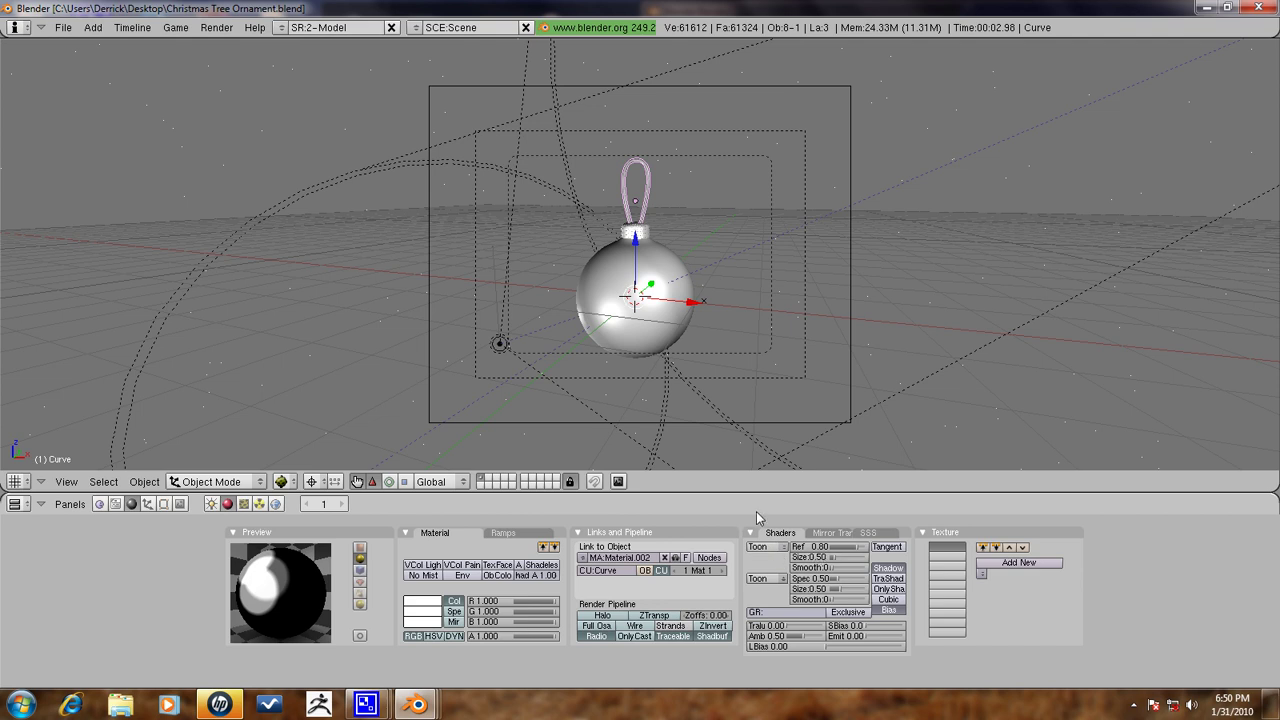
drag(850, 557, 853, 593)
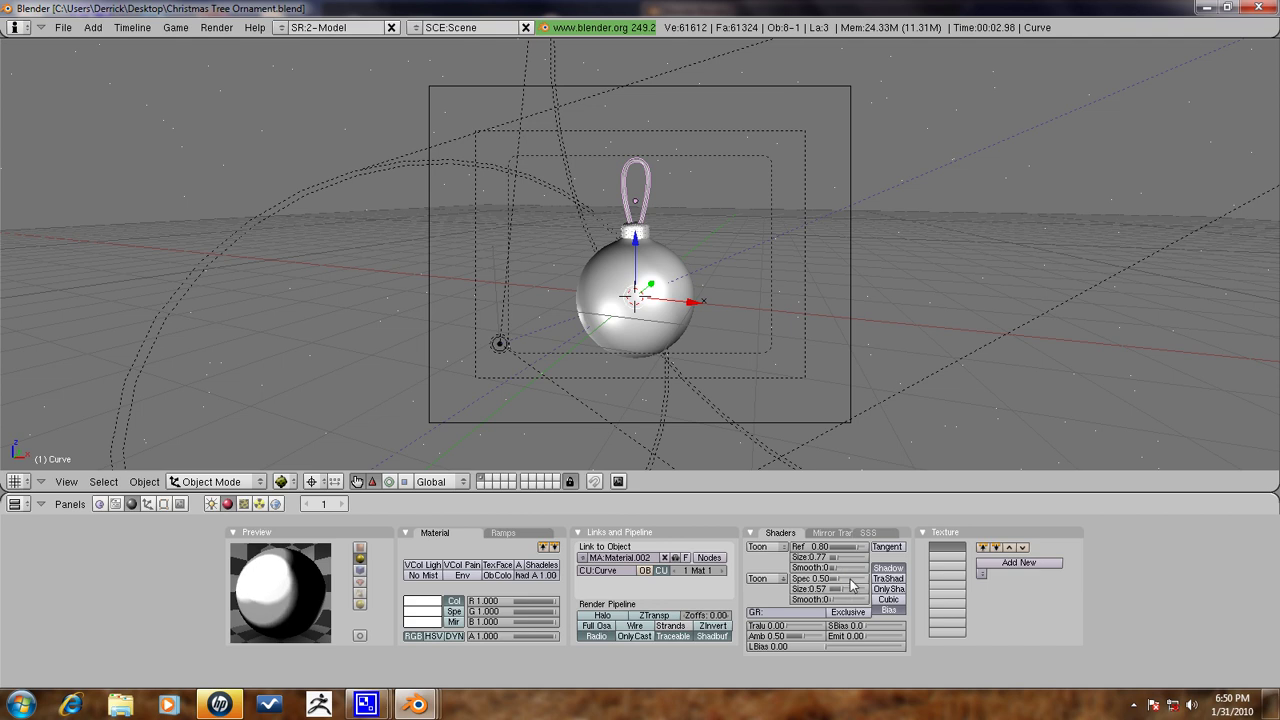
key(F12)
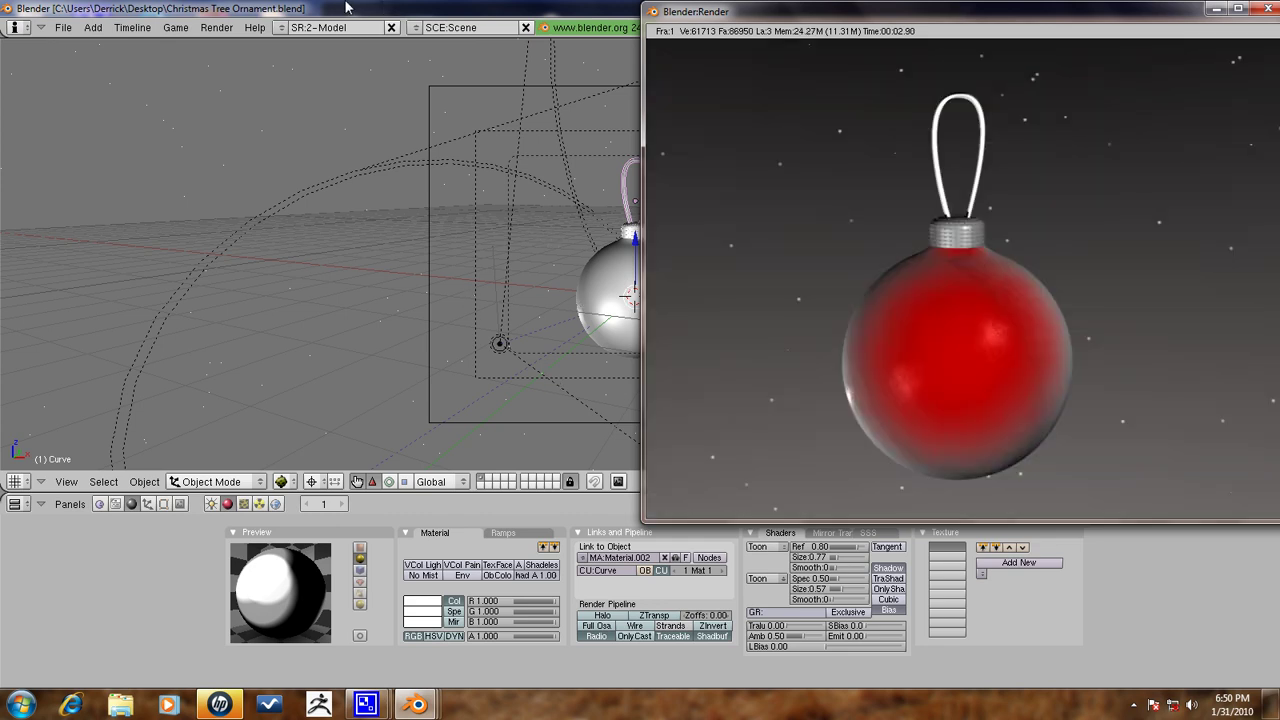
click(340, 8)
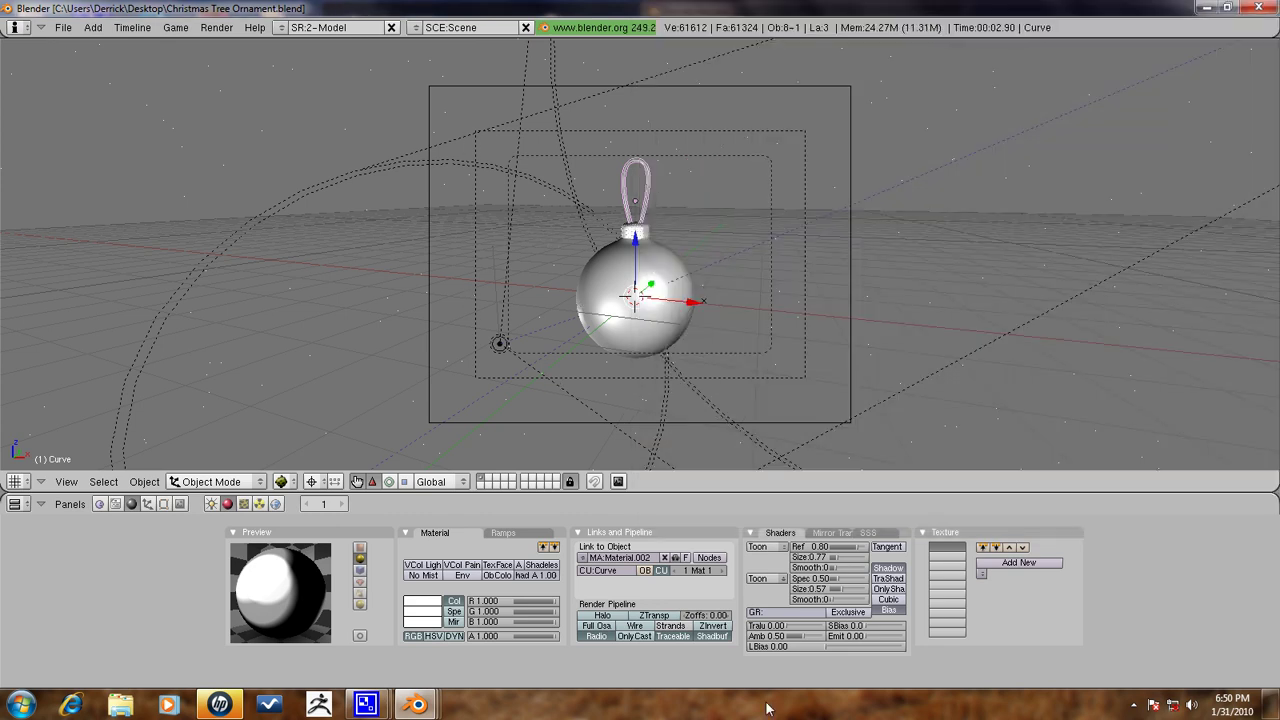
Try other specular and diffuse shaders on the loop's material and return both to Toon.
click(763, 547)
click(763, 578)
click(765, 568)
click(765, 578)
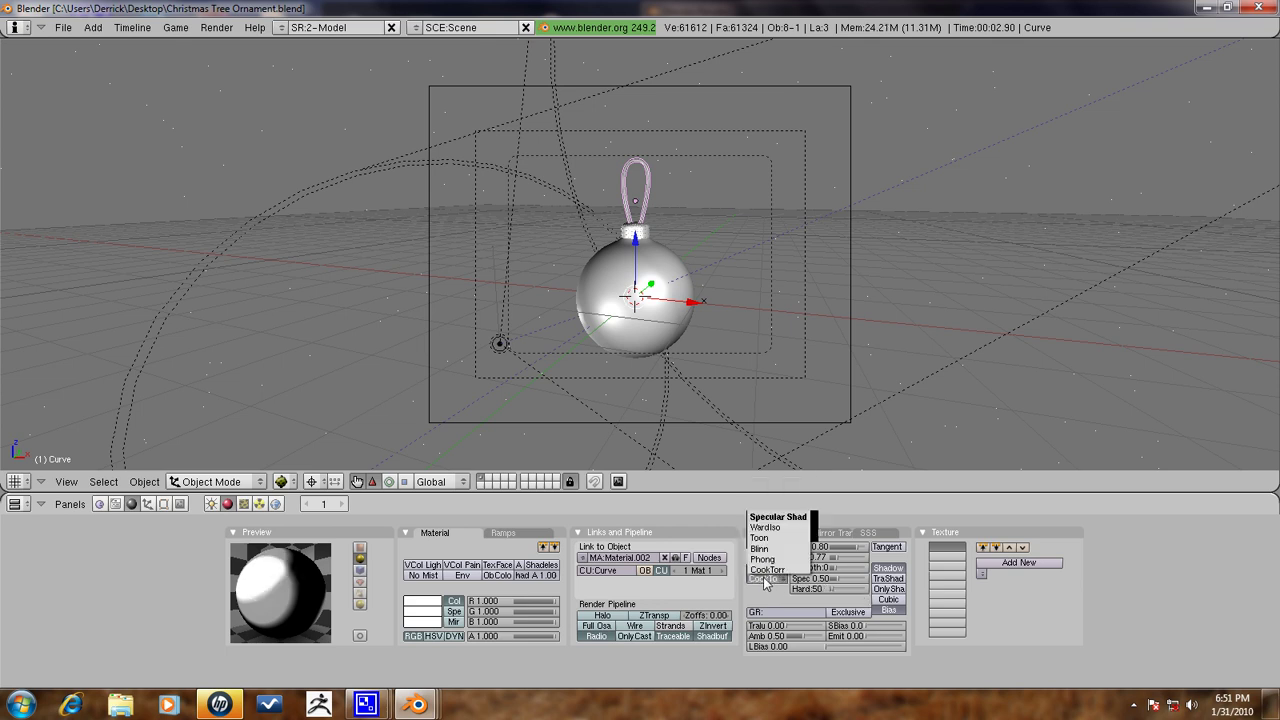
click(772, 559)
click(776, 547)
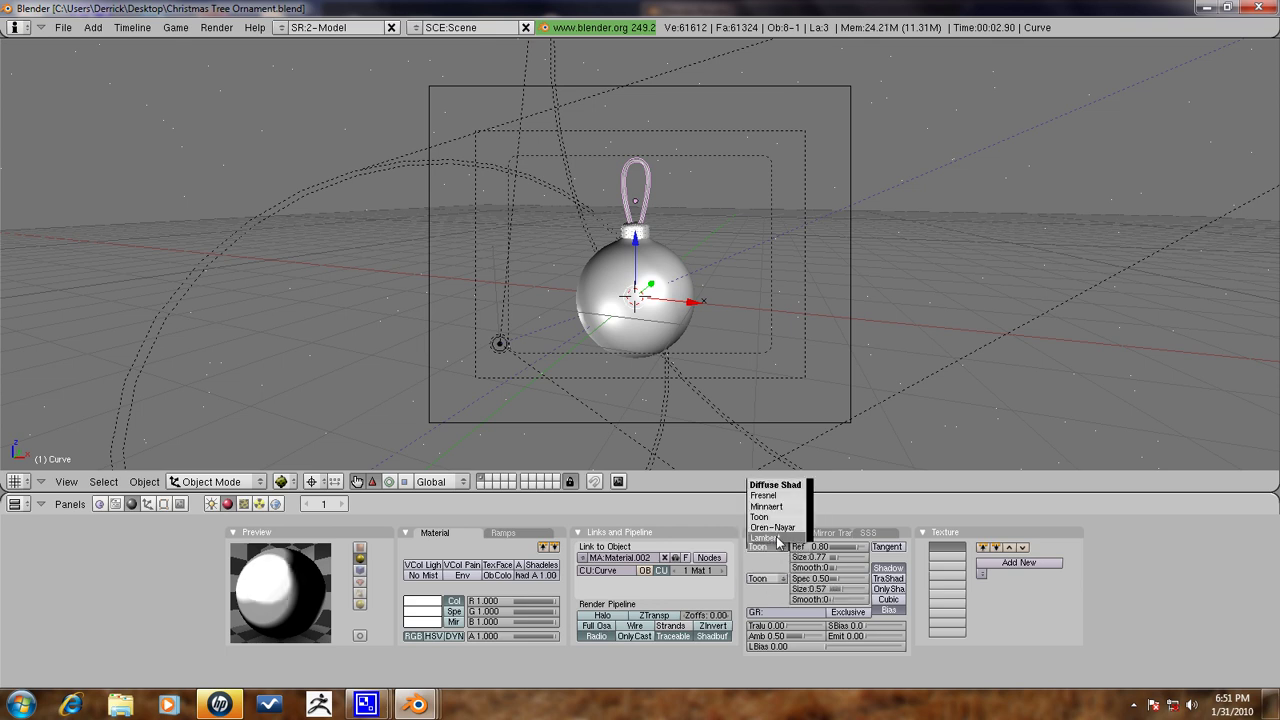
click(770, 537)
click(773, 550)
click(774, 527)
click(779, 546)
click(760, 516)
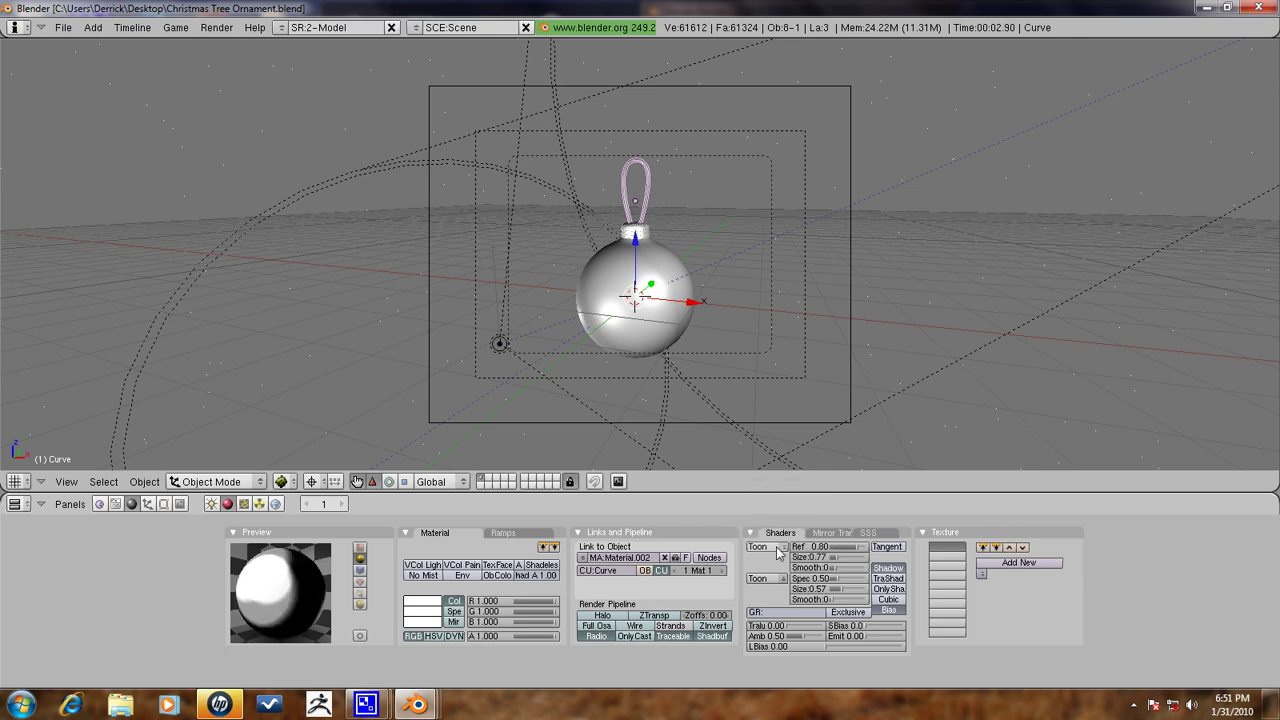
Try the Minnaert diffuse shader on the loop with specularity 0.62 and specular size 0.76, and render the ornament.
click(778, 546)
click(766, 506)
mouse_move(842, 591)
mouse_down()
mouse_move(849, 580)
mouse_move(864, 601)
mouse_up()
click(848, 580)
key(F12)
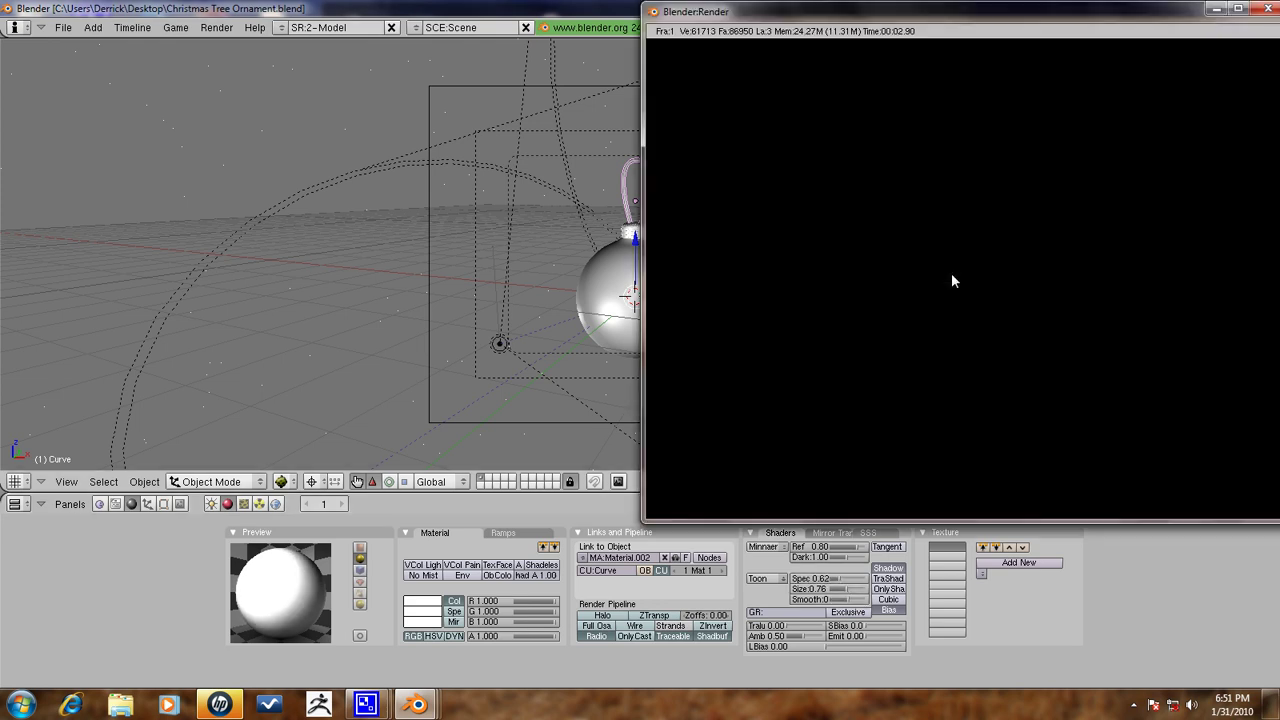
click(379, 709)
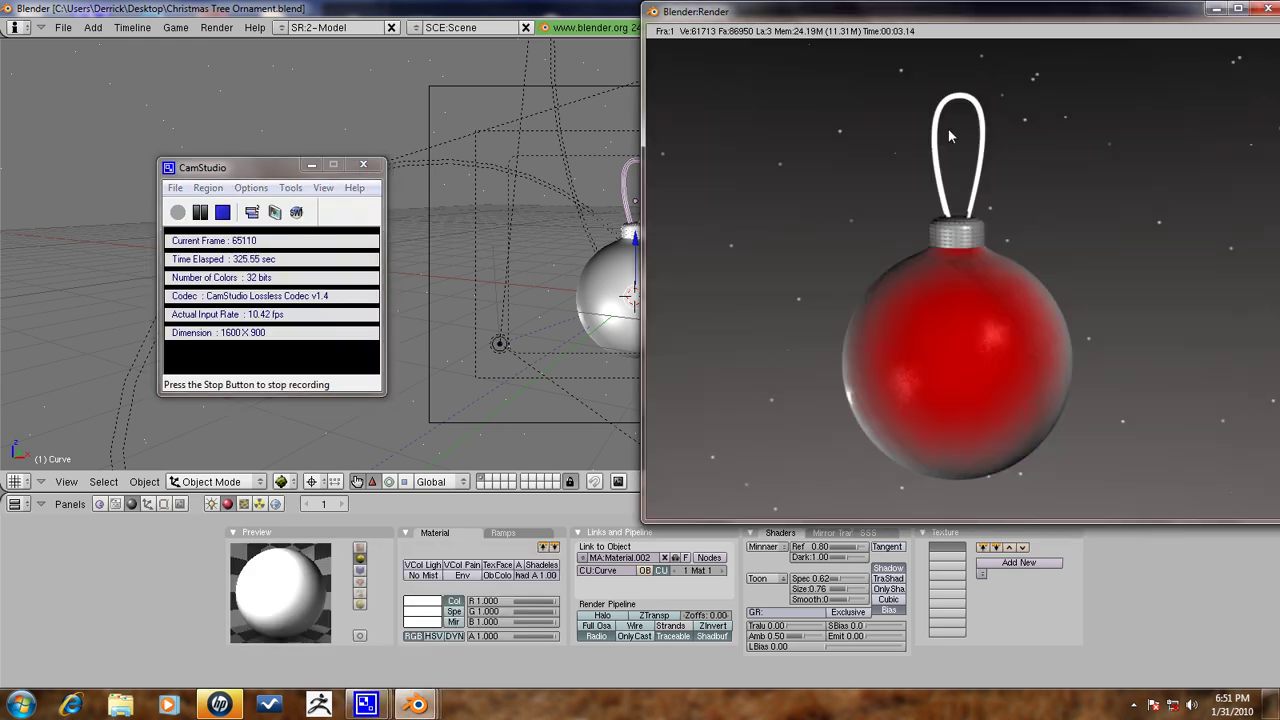
click(542, 6)
Set the loop's diffuse shader to Toon with size 0.54, specularity to 0.45 and specular size to 0.14, and render.
click(766, 547)
click(766, 493)
click(778, 549)
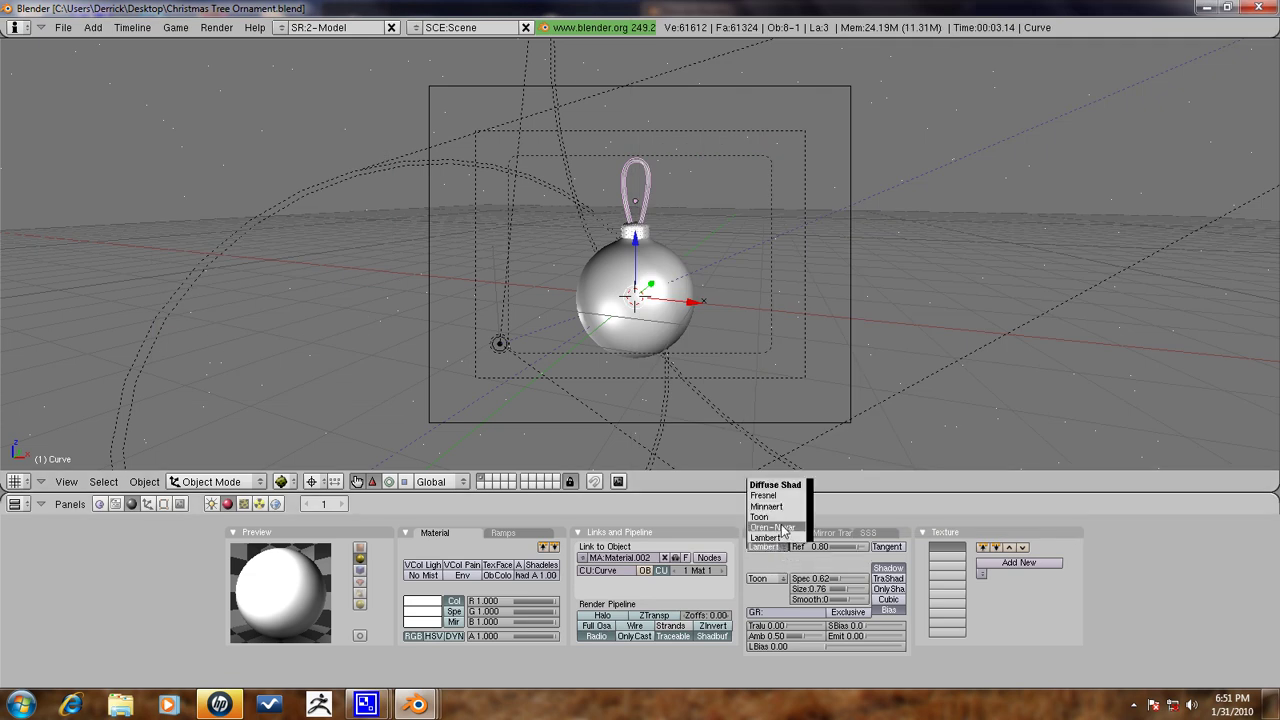
click(778, 528)
click(780, 547)
click(780, 533)
mouse_move(852, 591)
mouse_down()
mouse_move(838, 600)
mouse_move(829, 581)
mouse_move(849, 565)
mouse_move(829, 576)
mouse_up()
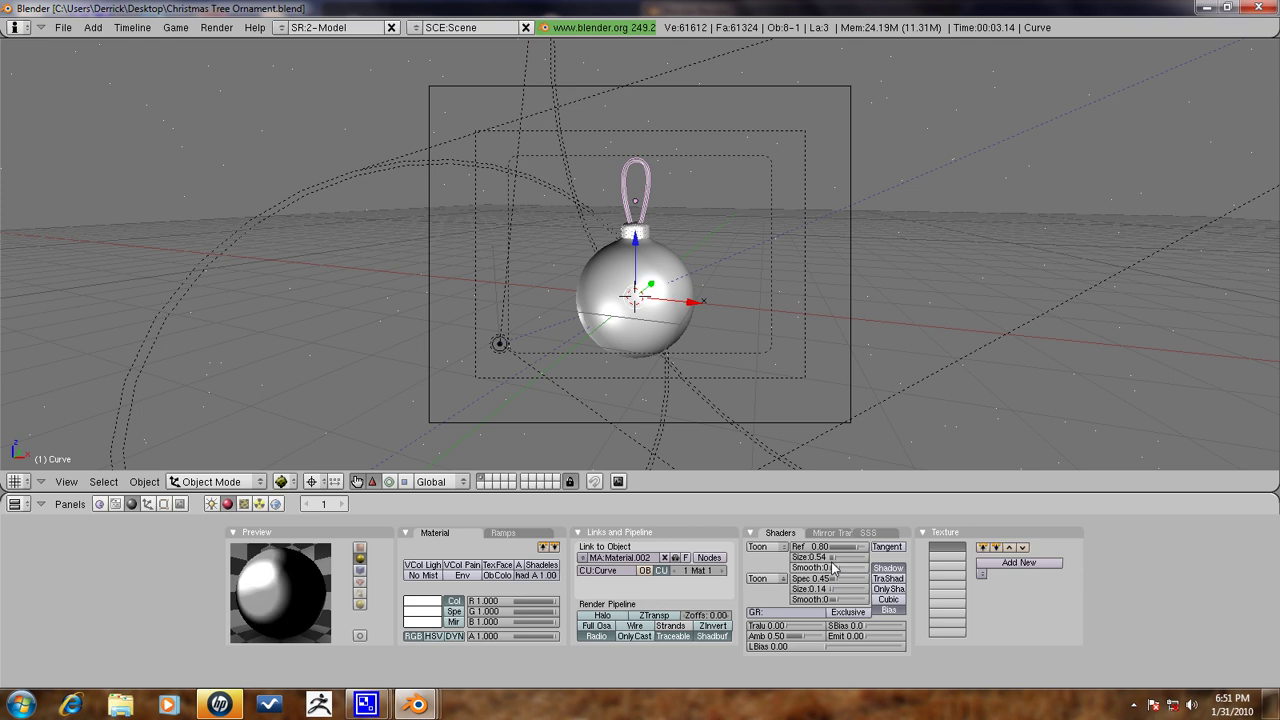
key(F12)
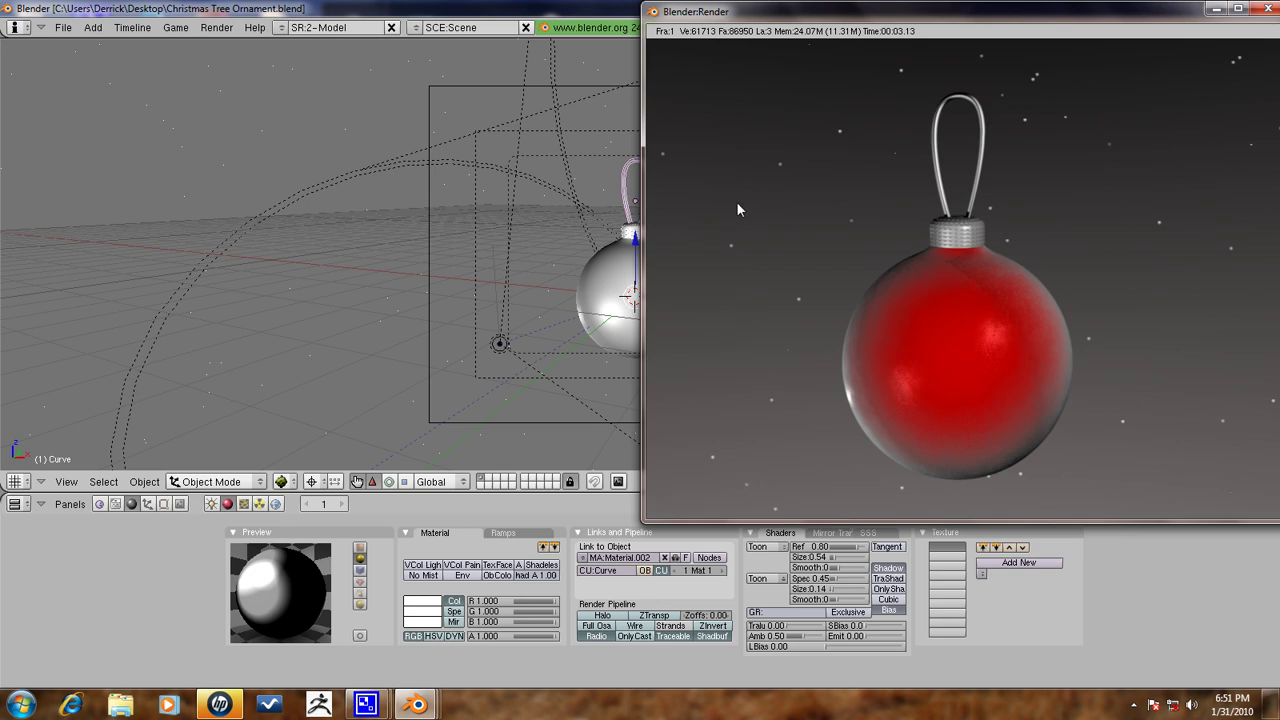
click(445, 7)
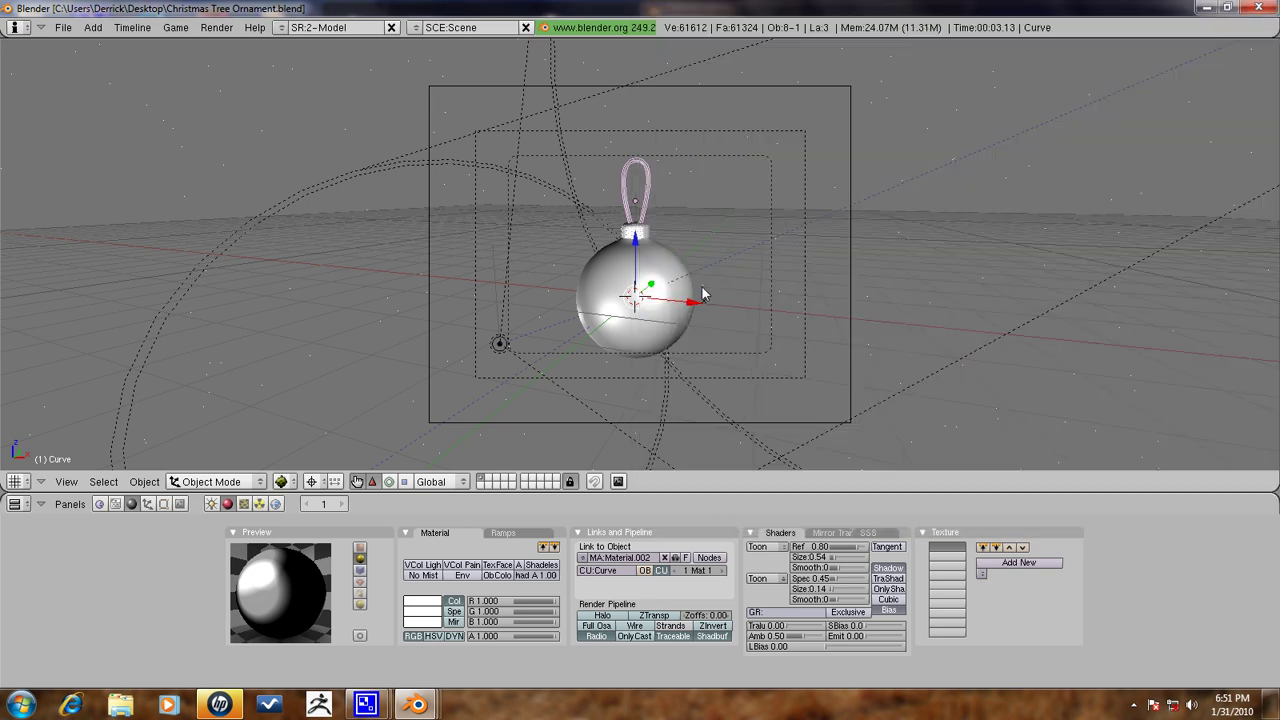
Set the ornament sphere's Emit value to 0.10 and render the scene.
right_click(694, 290)
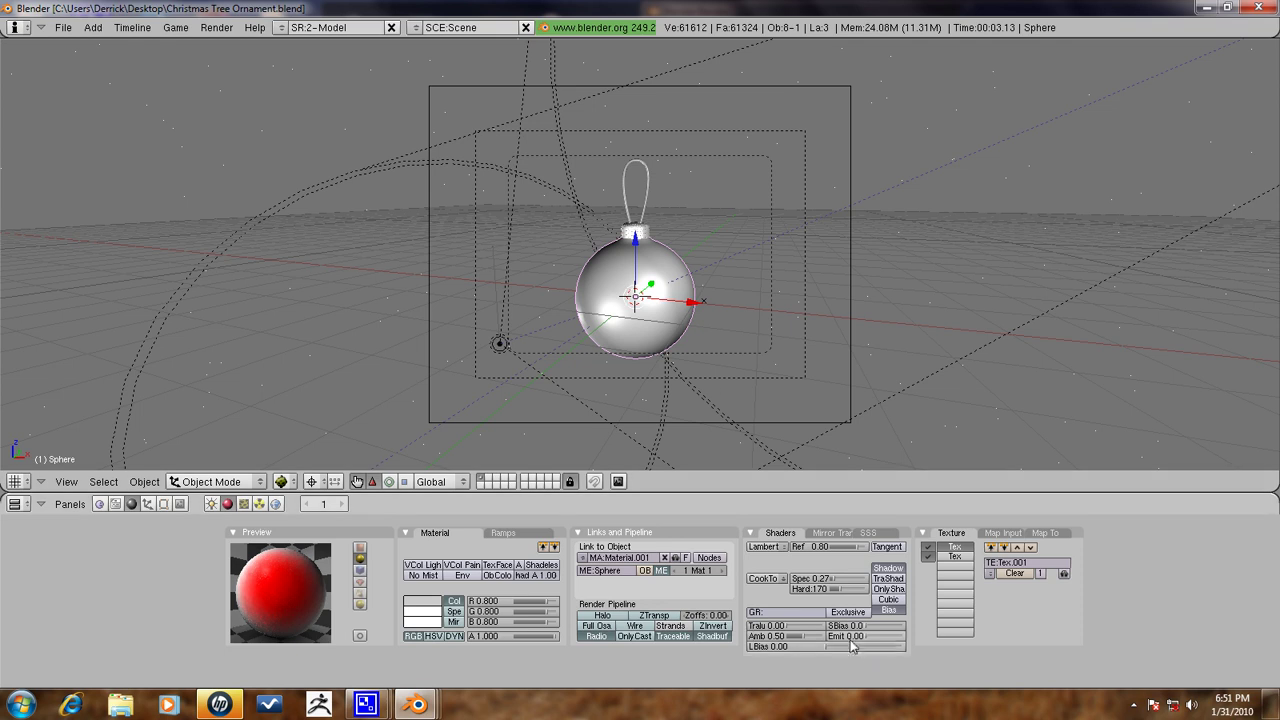
click(900, 636)
text(1)
key(Return)
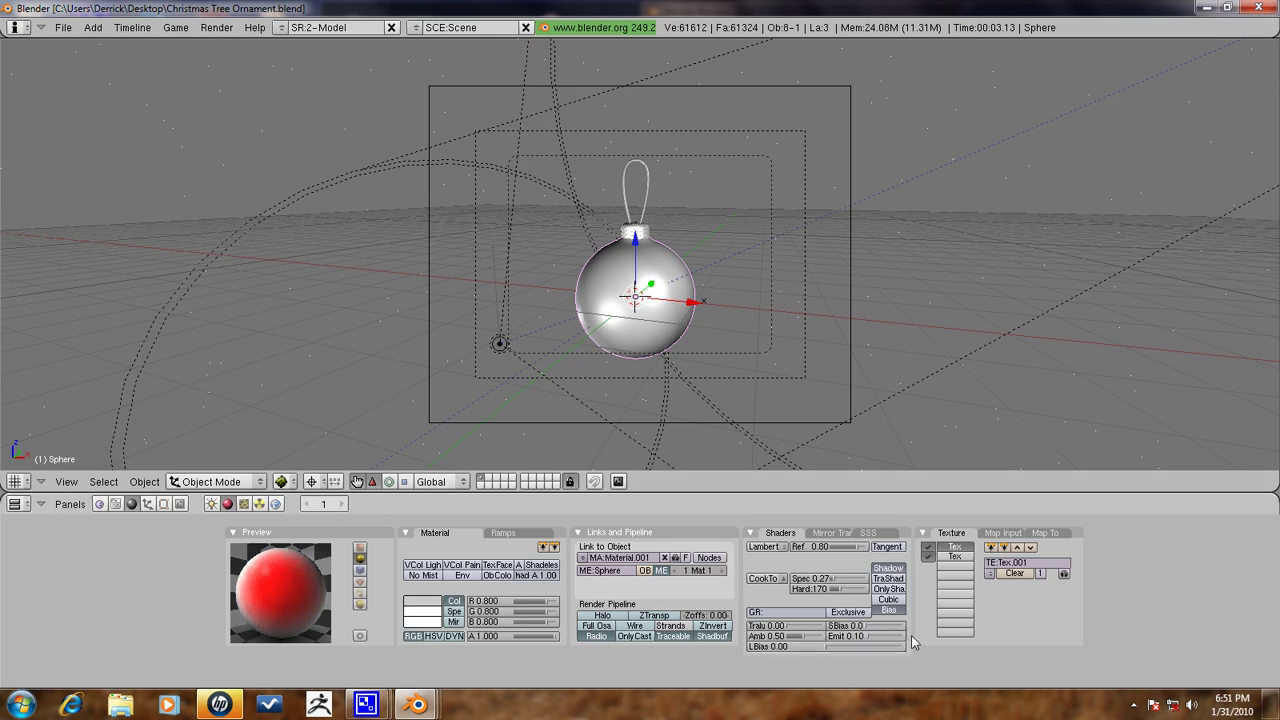
key(F12)
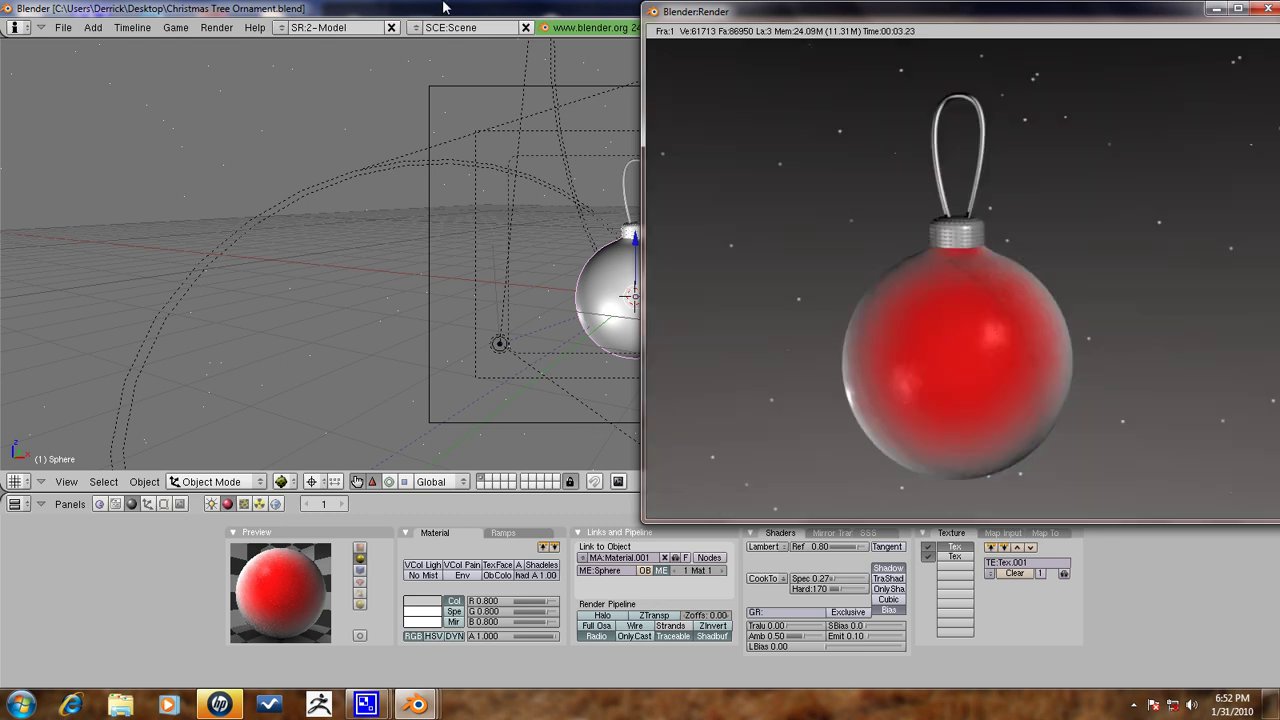
Lower the sphere's Emit value to 0.05 and render the ornament again.
key(Escape)
shift+click(855, 637)
key(BackSpace)
text(0.05)
key(Return)
key(F12)
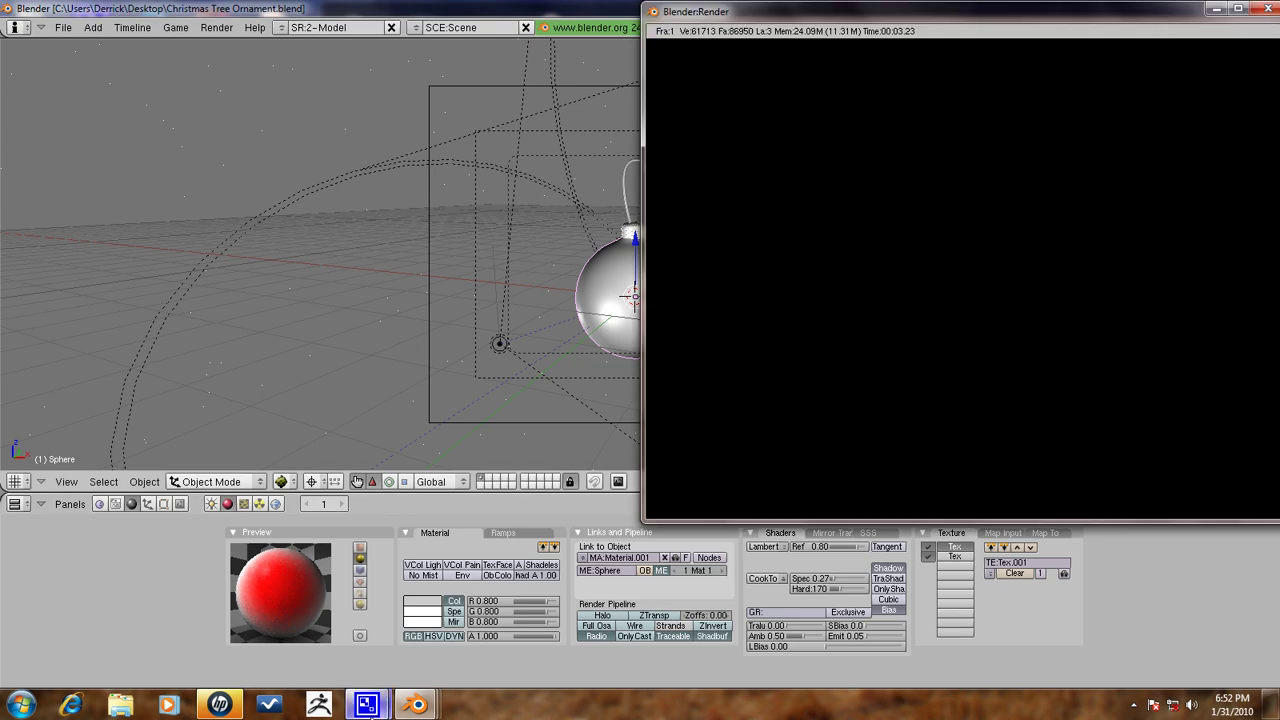
mouse_move(366, 704)
click(270, 620)
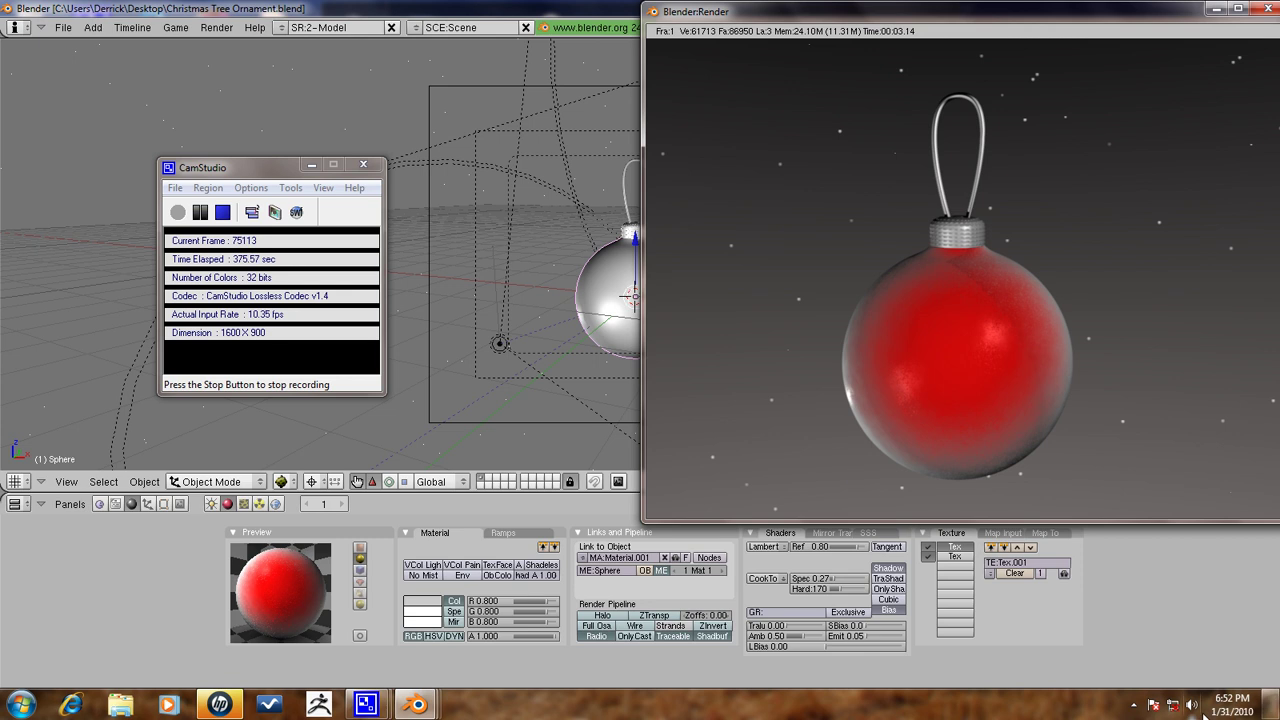
click(540, 7)
Try a specular size of 0.00 and a diffuse size of 0.74 on the hanging loop's Toon shaders, and render.
right_click(650, 195)
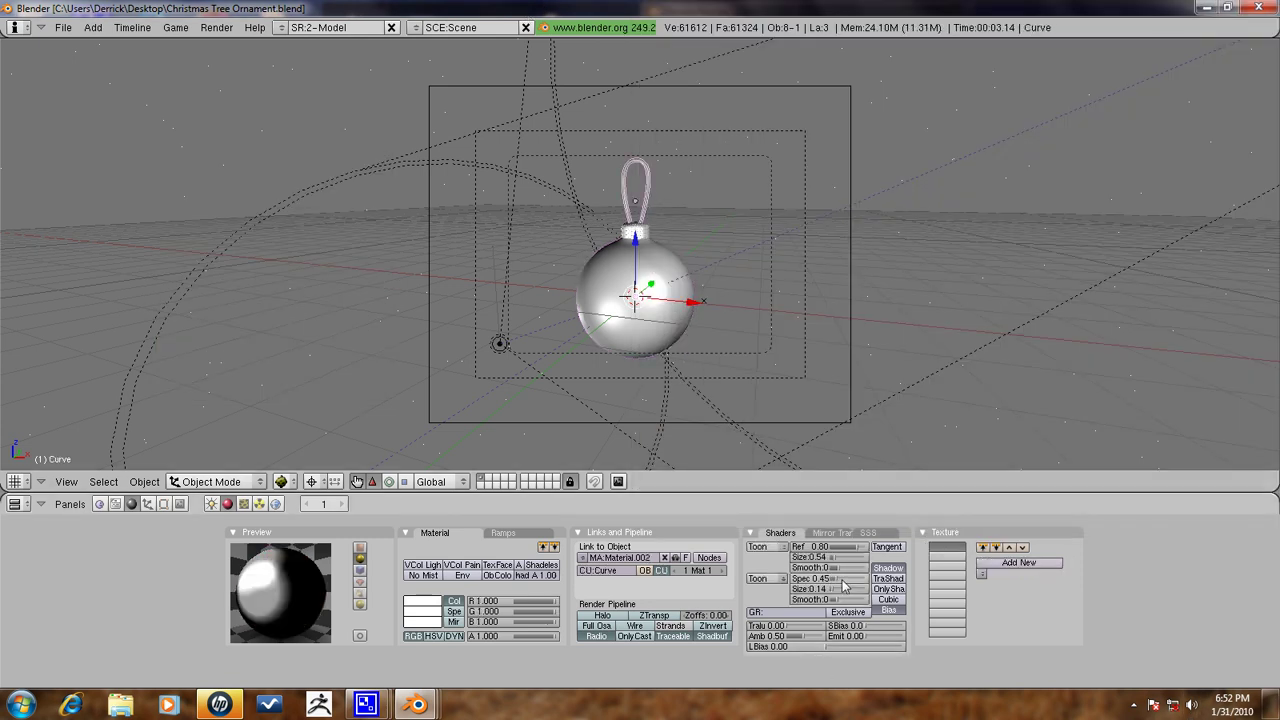
drag(839, 589, 810, 574)
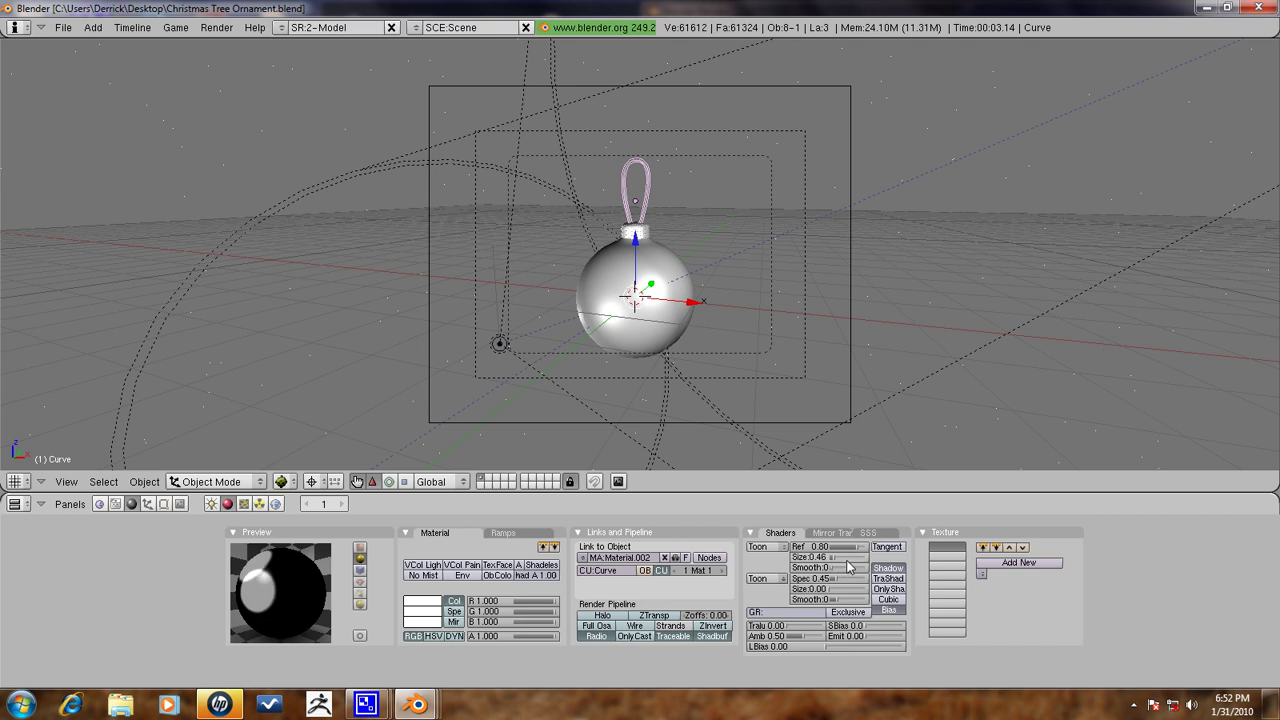
mouse_move(839, 559)
mouse_down()
mouse_move(852, 560)
mouse_move(832, 562)
mouse_up()
key(F12)
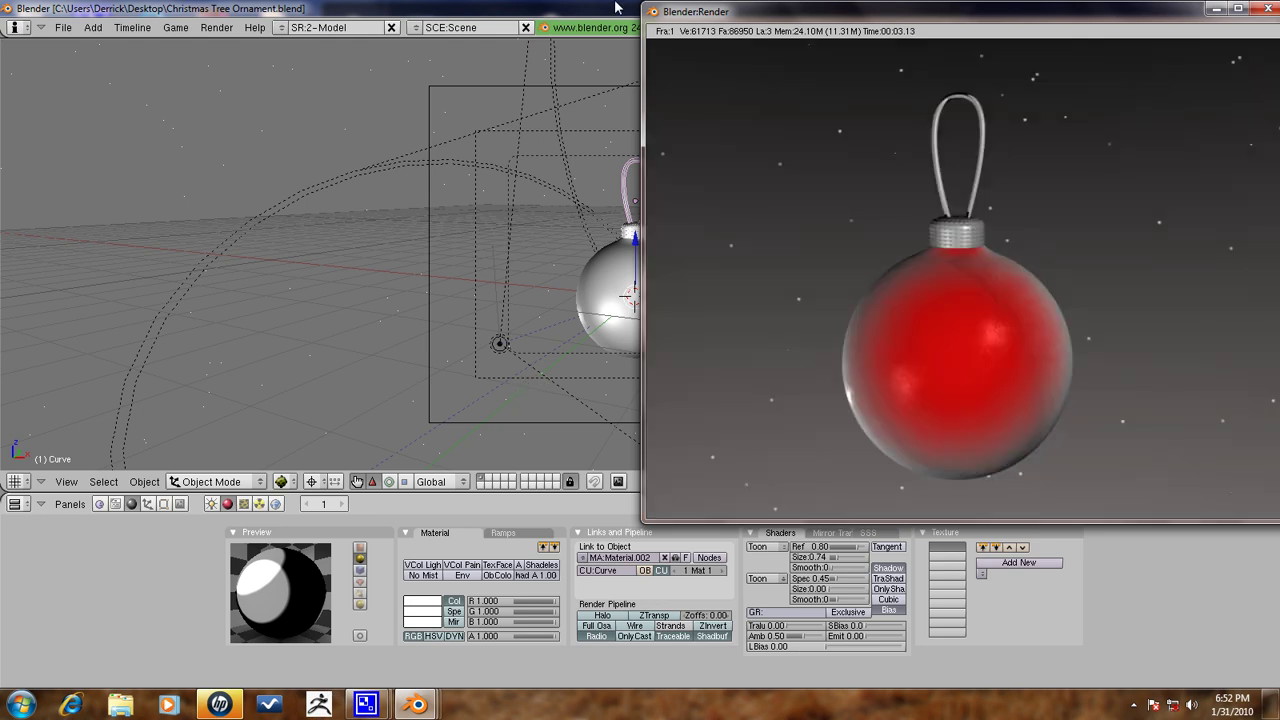
key(Escape)
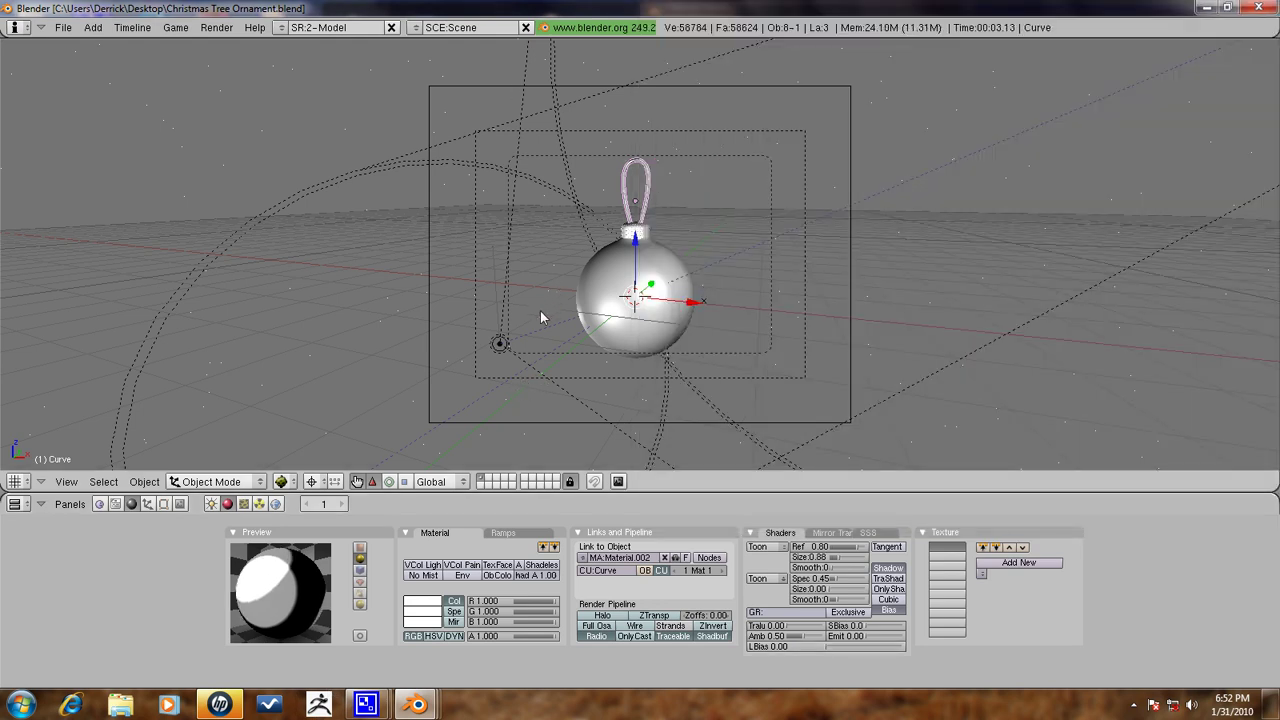
Undo the last shader size changes on the hanging loop.
key(ctrl+z)
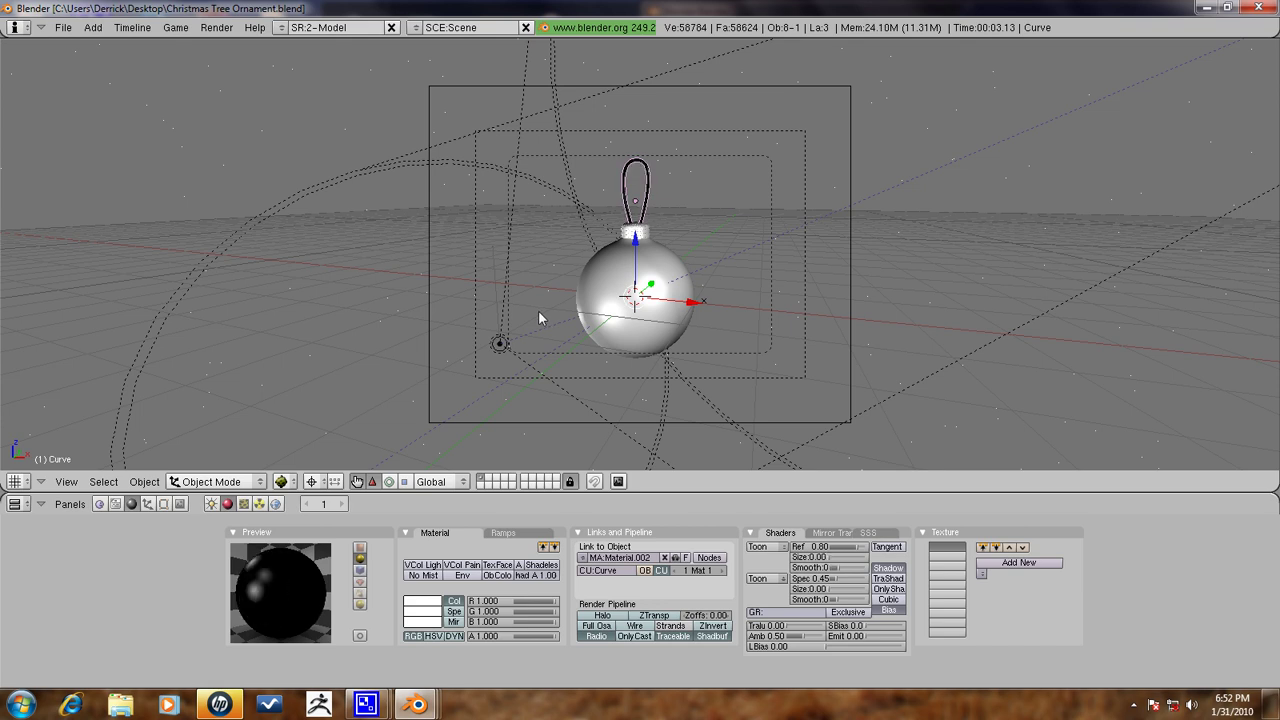
key(ctrl+z)
key(ctrl+z)
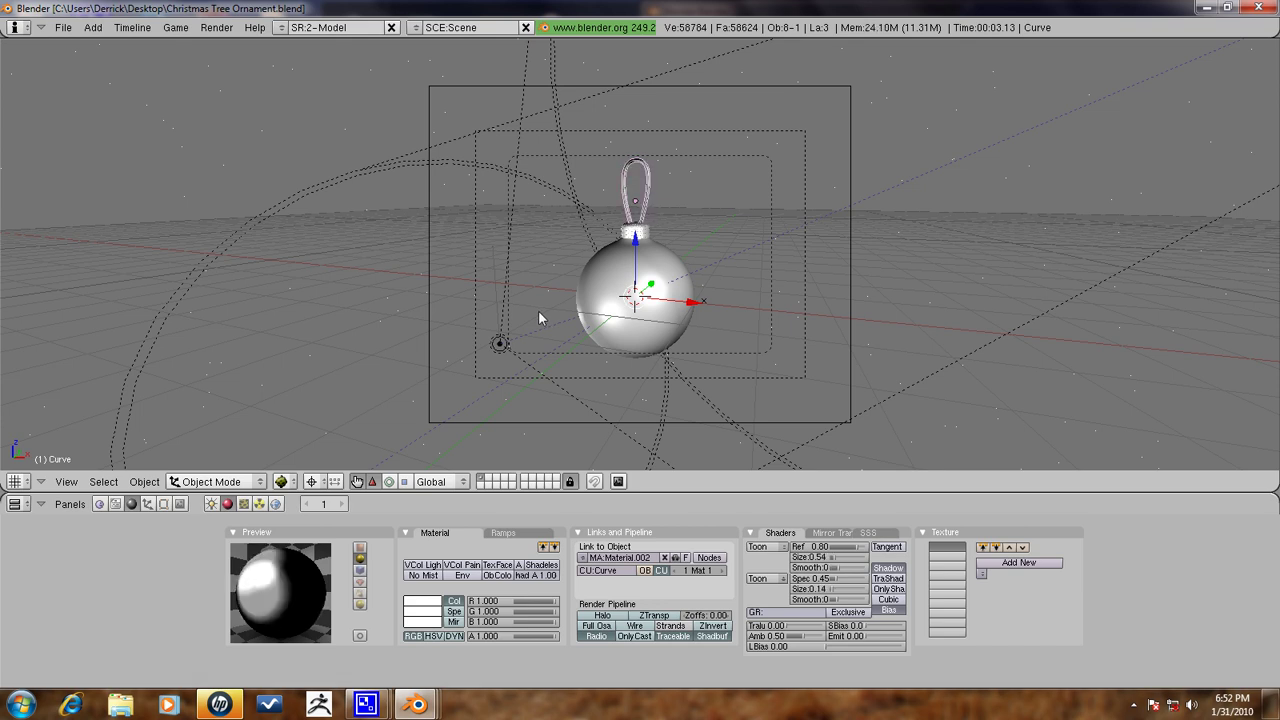
Add a new material to the ornament's cap and colour it yellow with R 1.000, G 1.000, B 0.000.
right_click(648, 234)
click(443, 557)
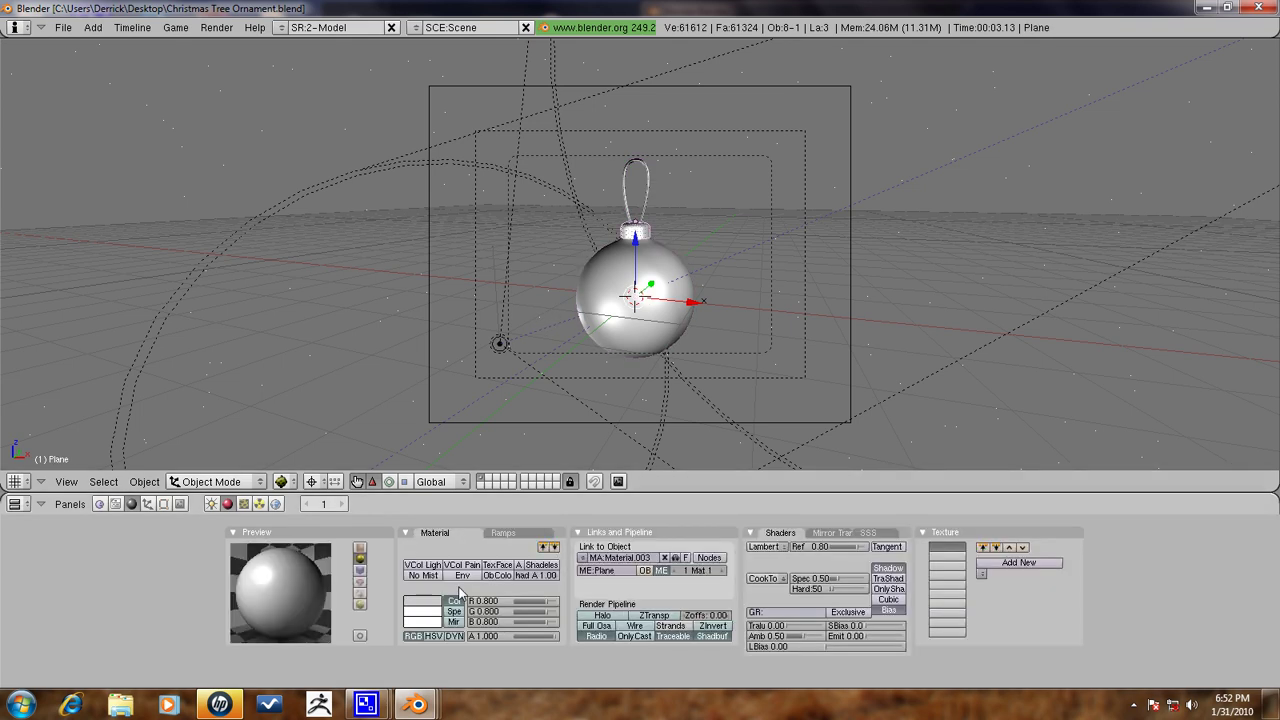
click(430, 612)
click(425, 590)
drag(421, 591, 417, 591)
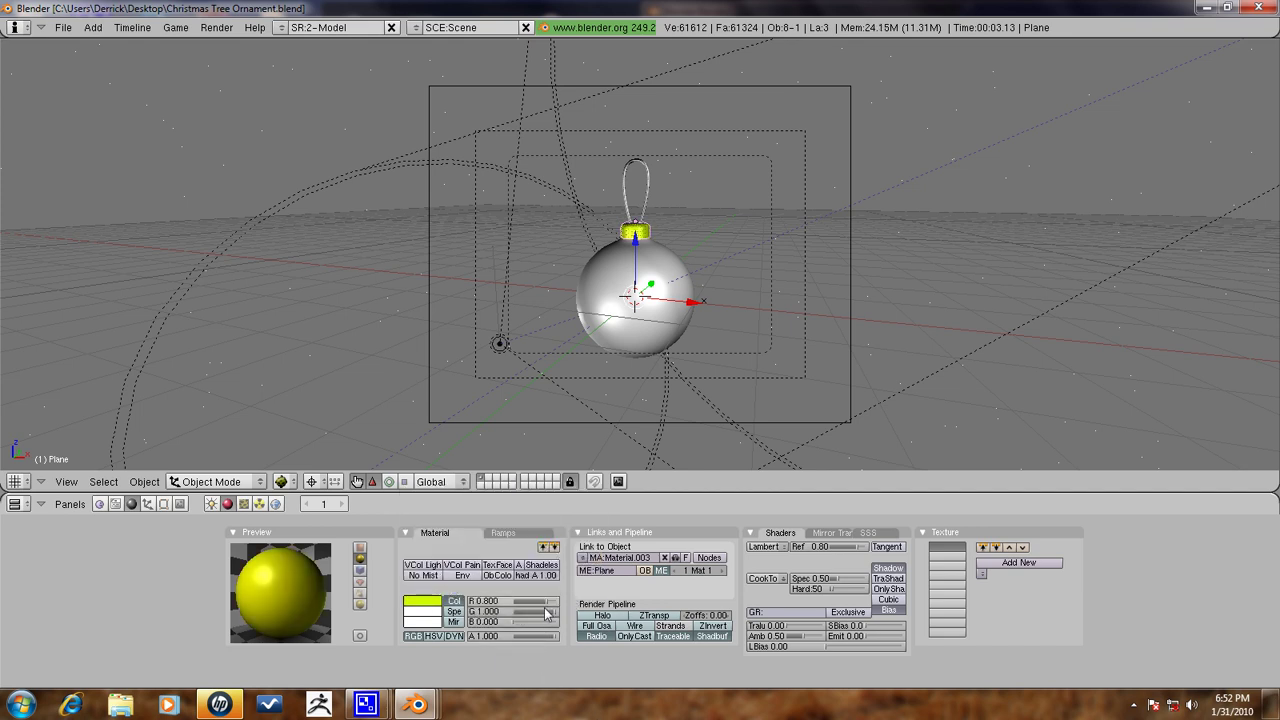
drag(546, 601, 602, 604)
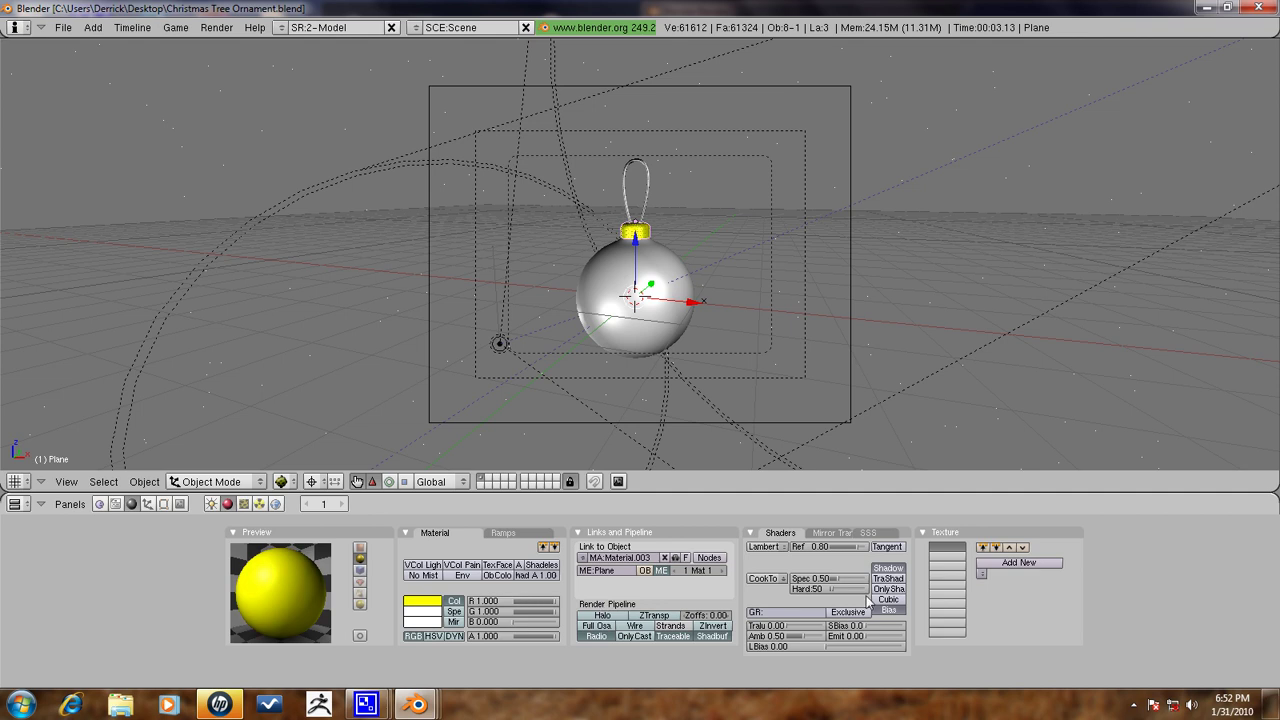
Give the cap Toon specular and diffuse shaders with diffuse size 1.05 and specular size 0.00, and render the ornament.
click(781, 580)
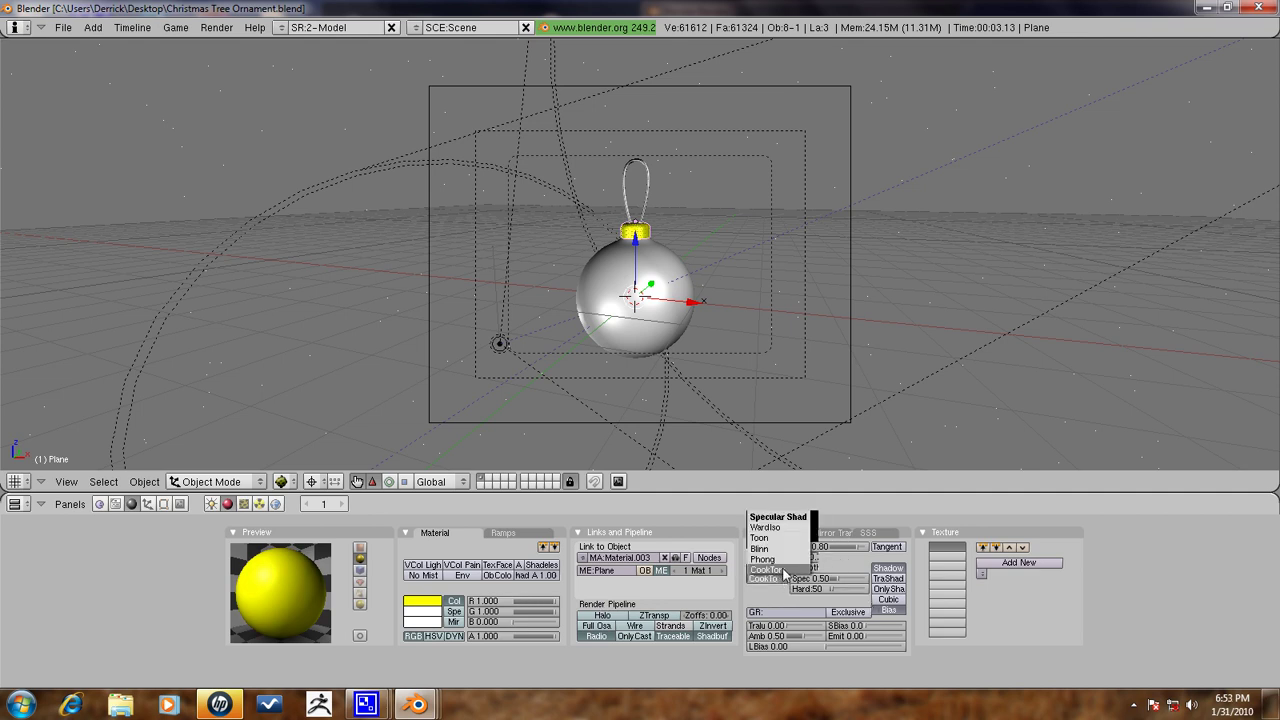
click(776, 537)
click(777, 542)
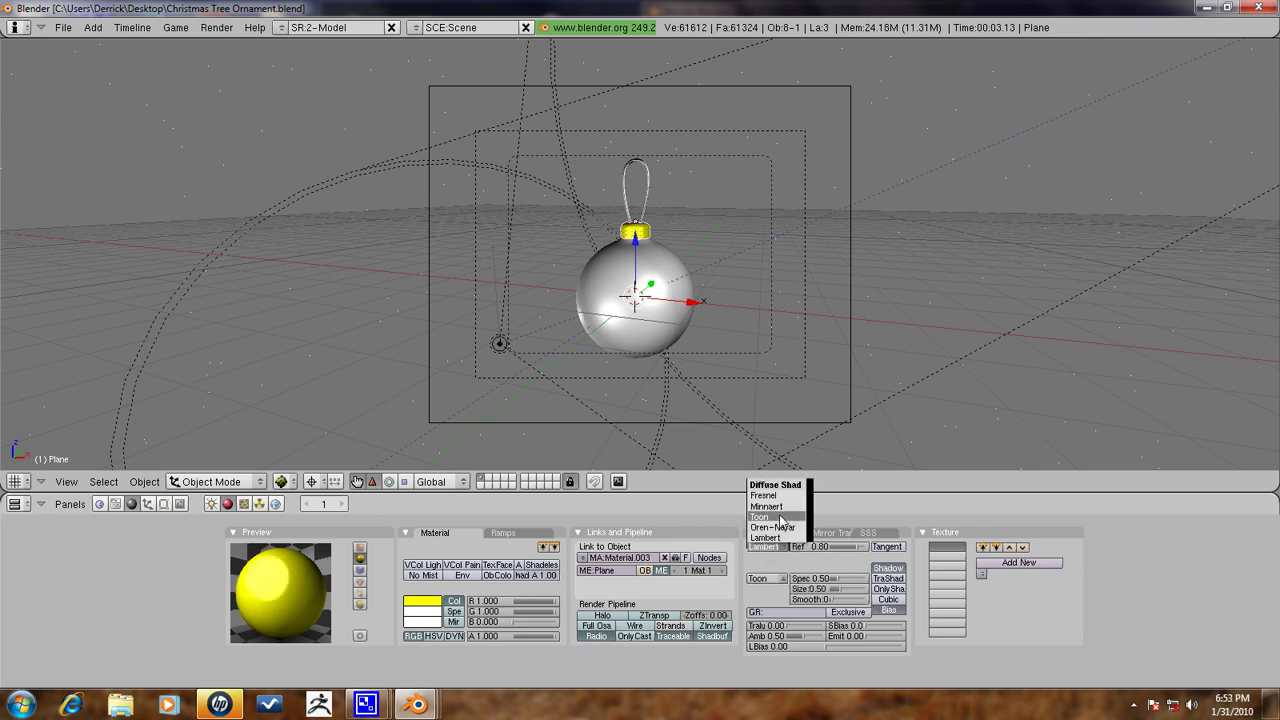
click(760, 516)
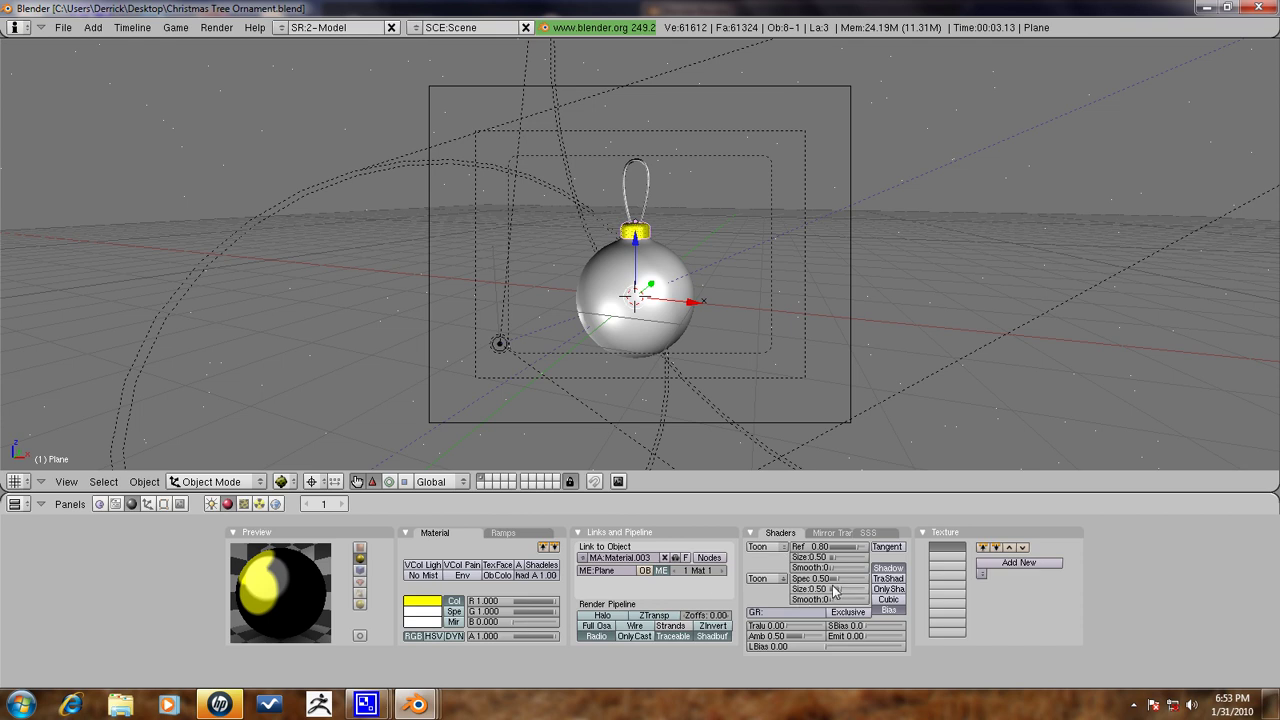
mouse_move(827, 591)
mouse_down()
mouse_move(810, 594)
mouse_move(857, 566)
mouse_move(832, 567)
mouse_up()
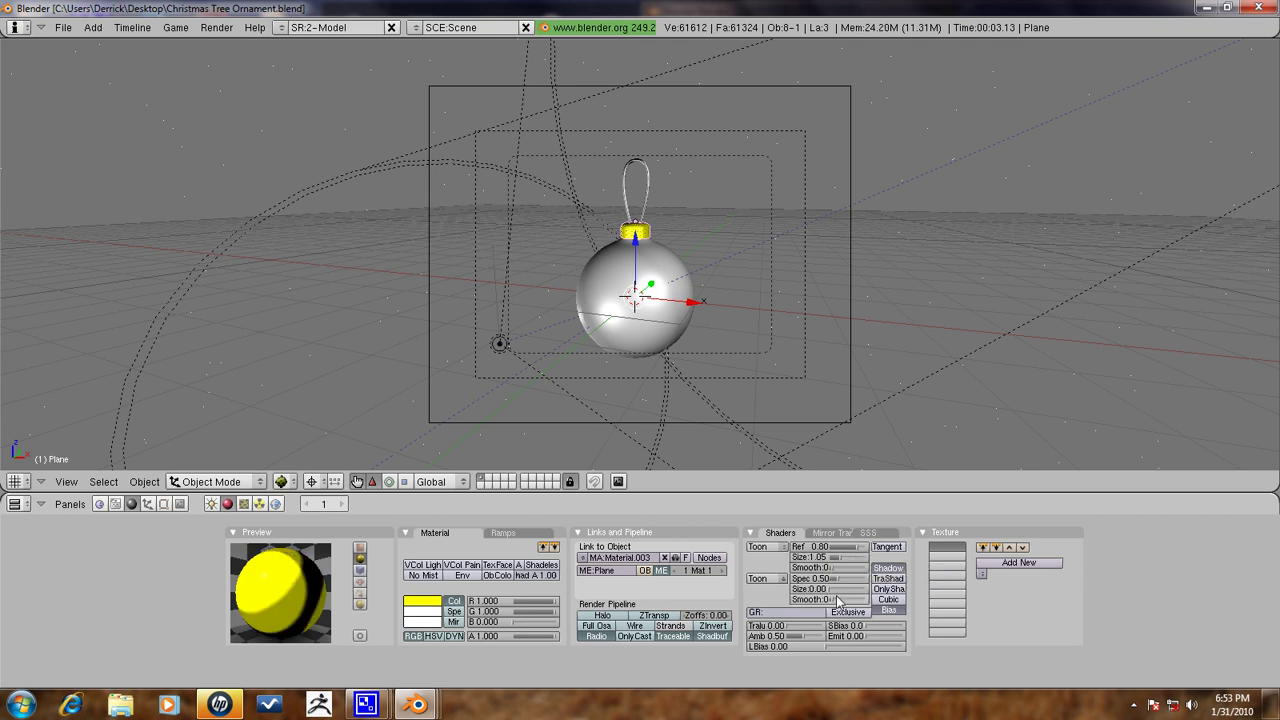
key(F12)
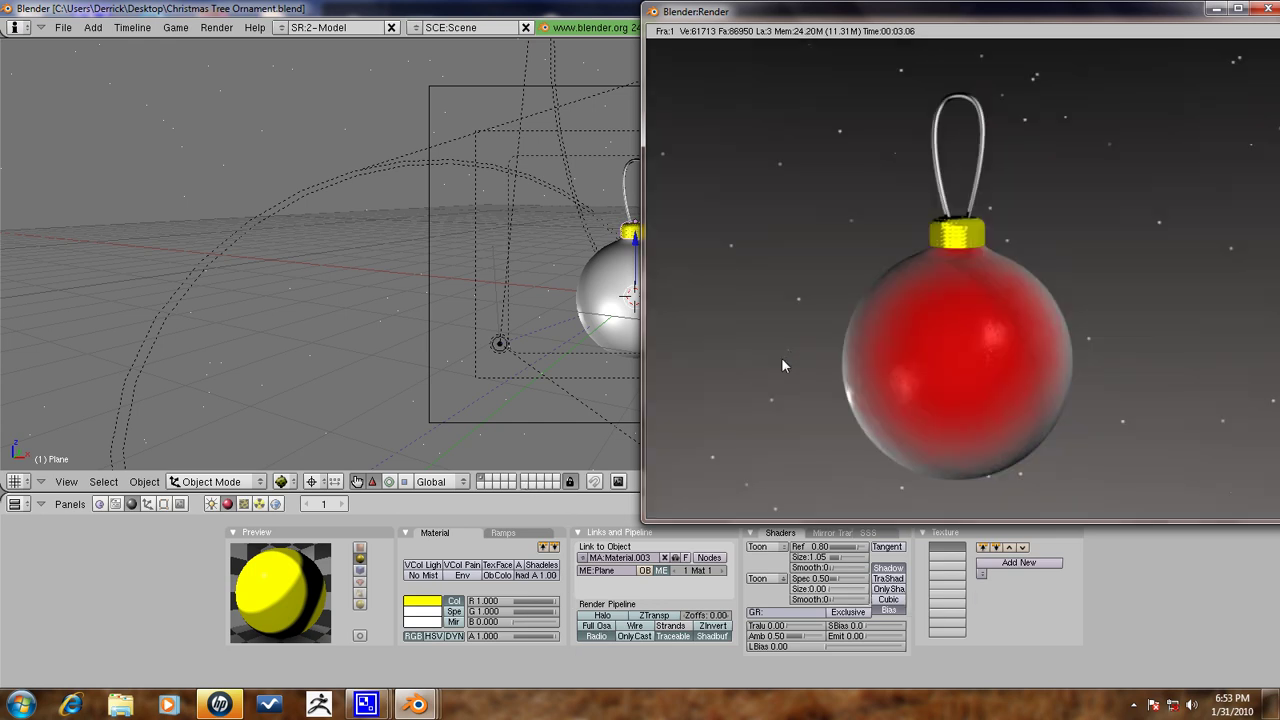
click(398, 7)
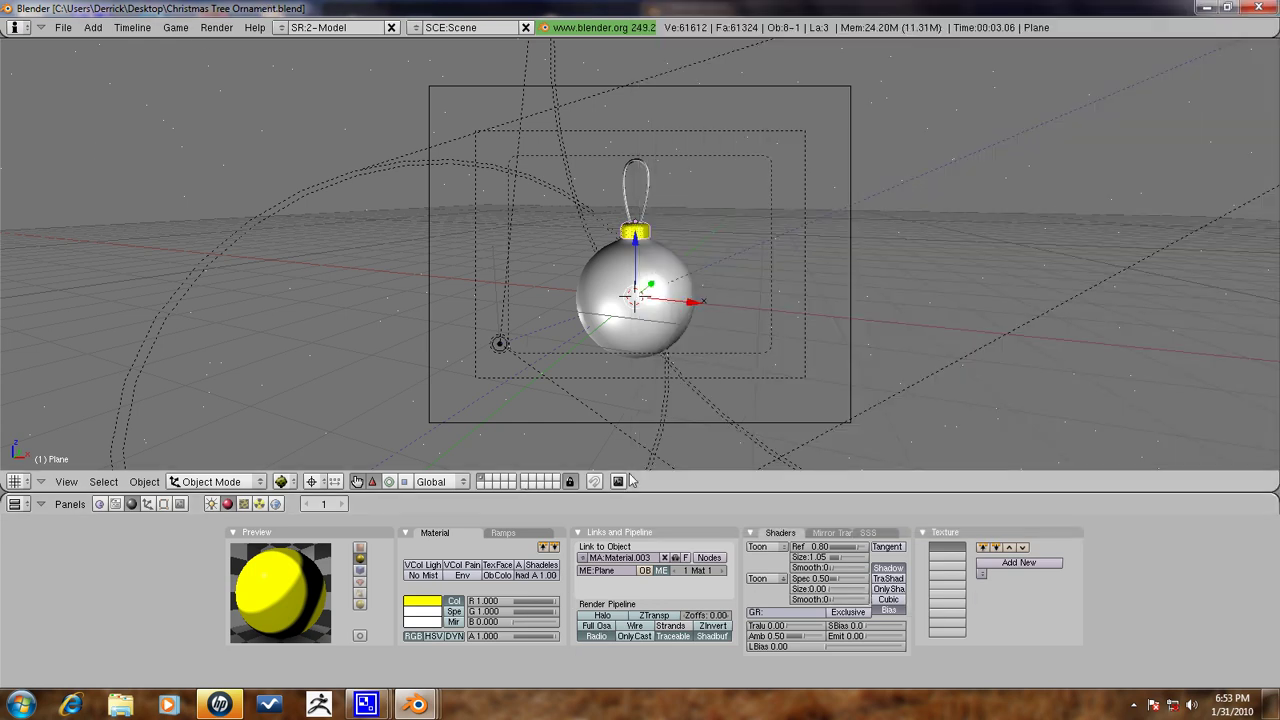
Try a Lambert diffuse shader on the cap with Toon specular at Spec 0.41 and size 0.56, and render.
drag(839, 581, 830, 586)
click(762, 546)
click(779, 538)
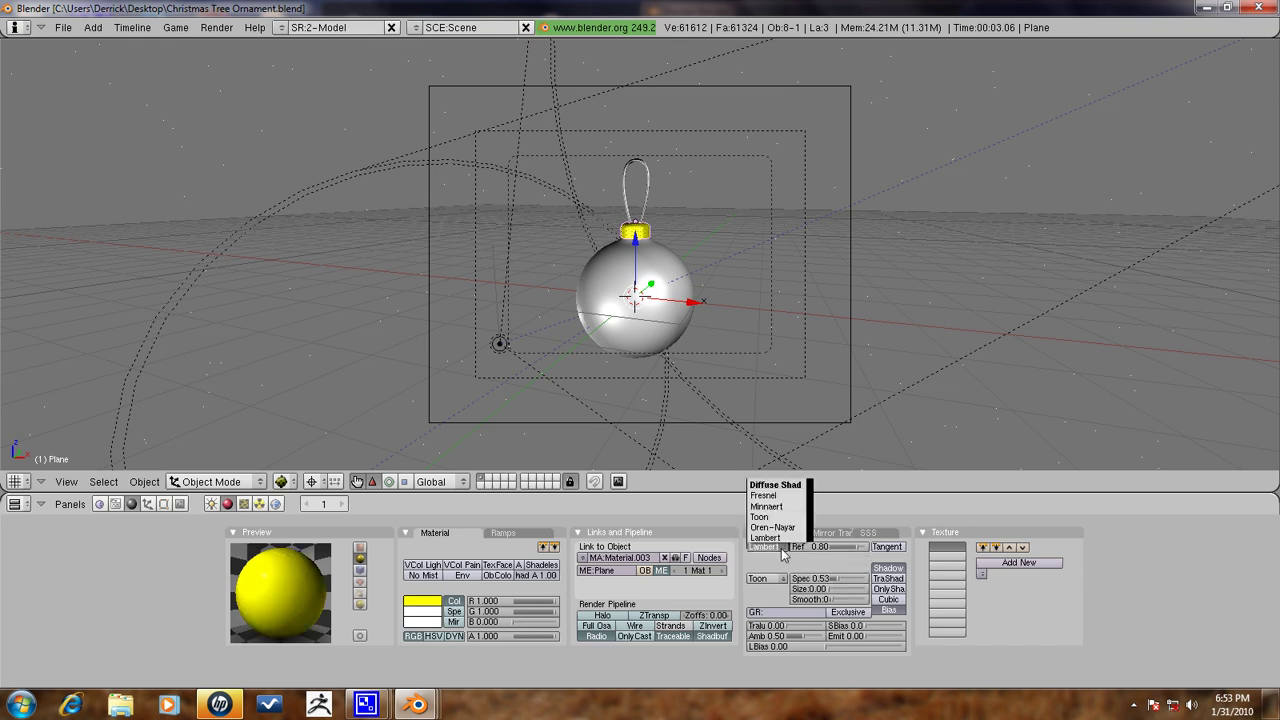
mouse_move(846, 590)
mouse_down()
mouse_move(861, 601)
mouse_move(844, 590)
mouse_up()
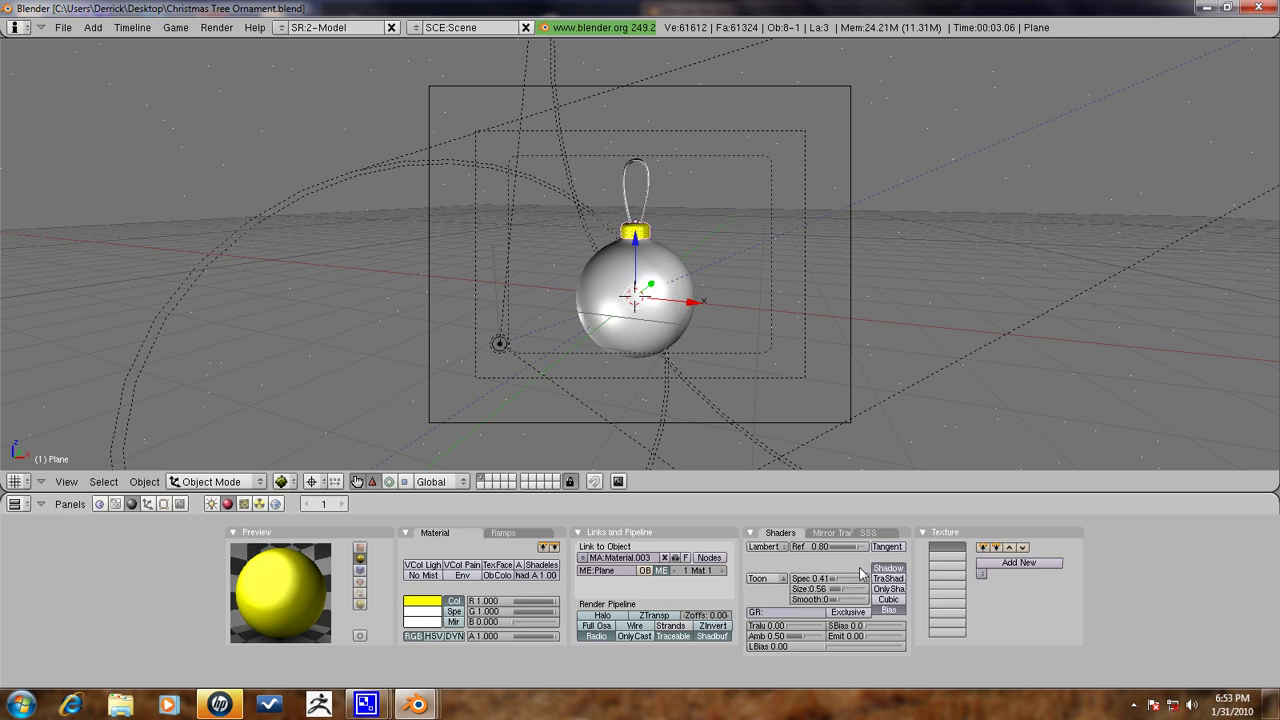
key(F12)
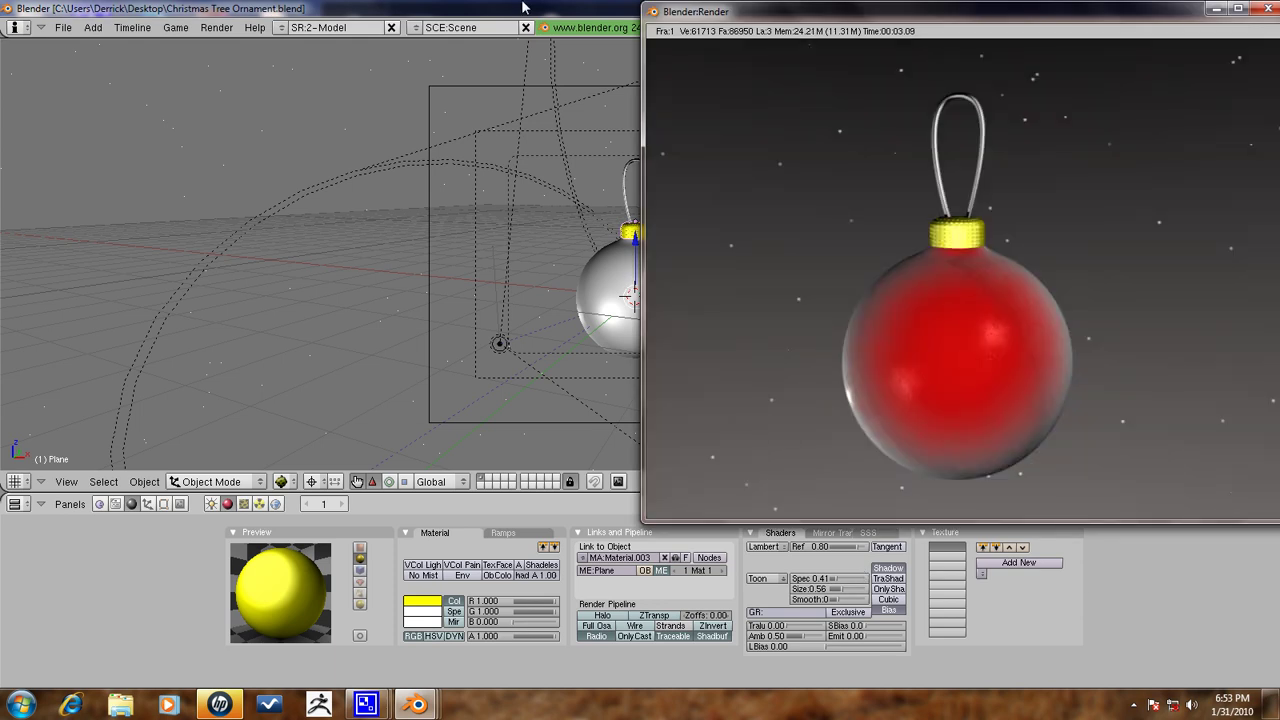
click(523, 8)
Switch the cap to a Toon diffuse and CookTorr specular shader with Spec 1.33 and Hard 292, and render.
click(765, 547)
click(772, 518)
click(767, 578)
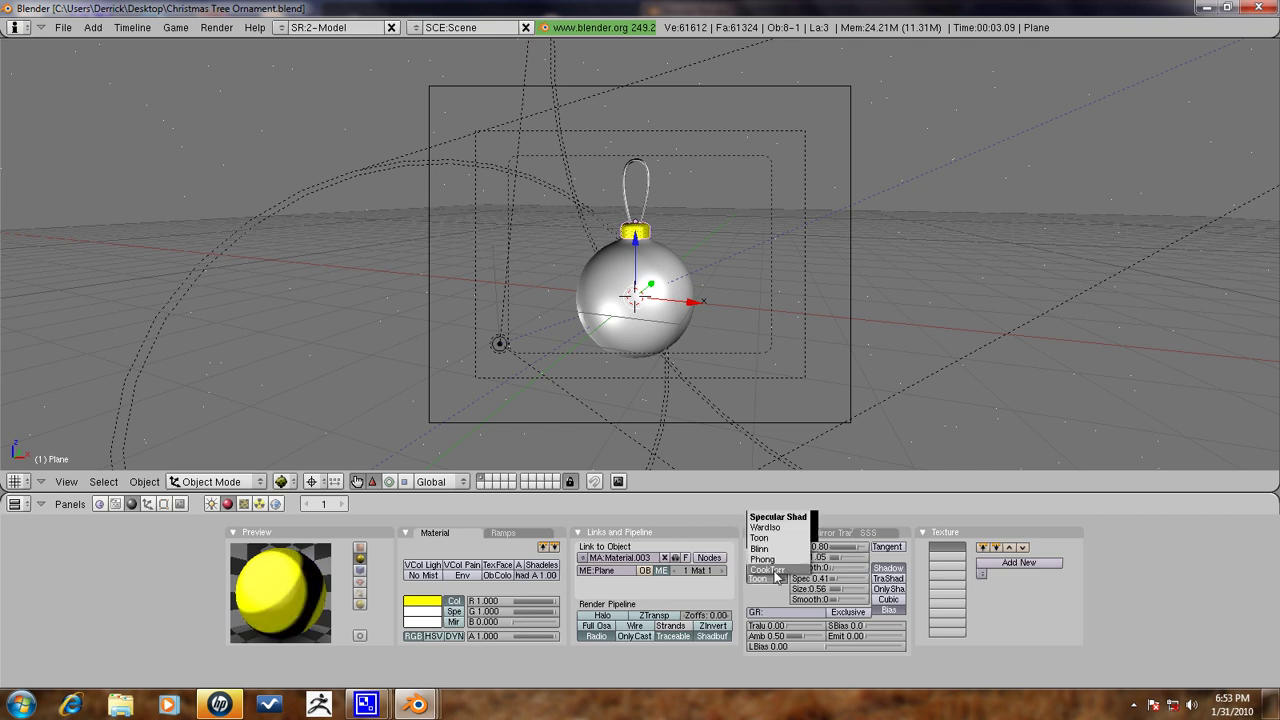
click(768, 537)
mouse_move(830, 588)
mouse_down()
mouse_move(857, 584)
mouse_move(848, 589)
mouse_move(845, 562)
mouse_move(855, 575)
mouse_up()
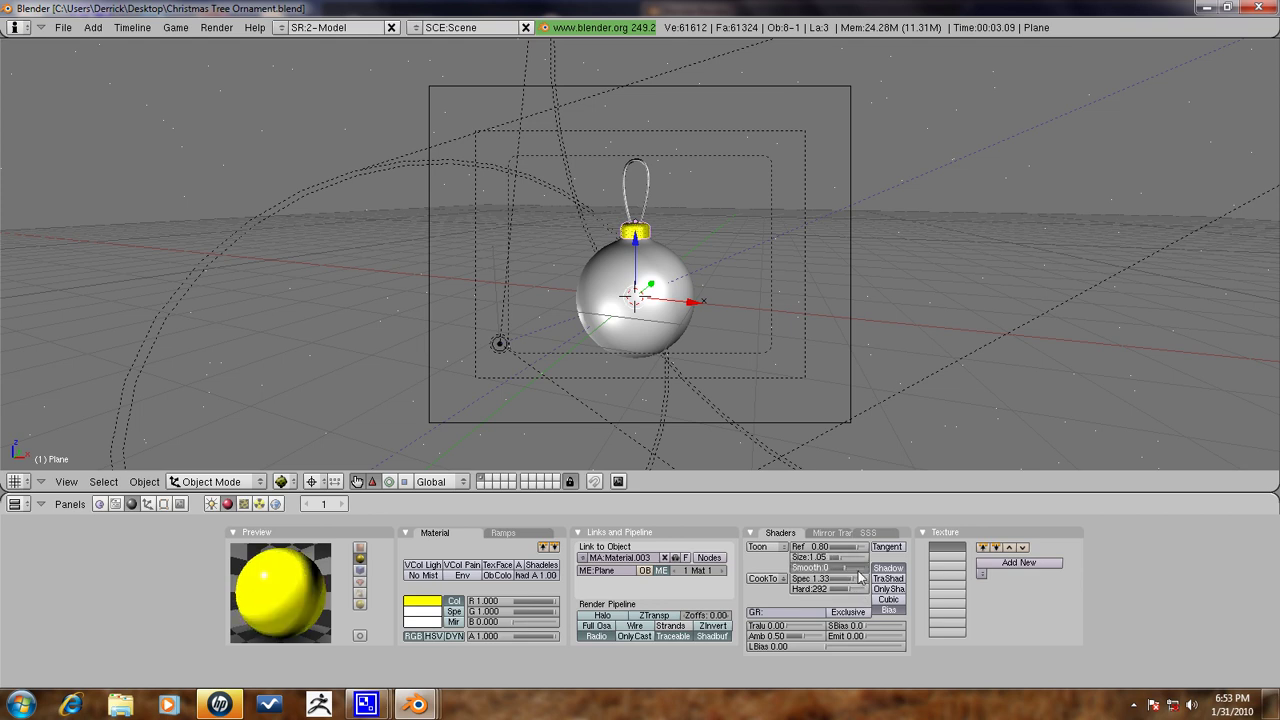
key(F12)
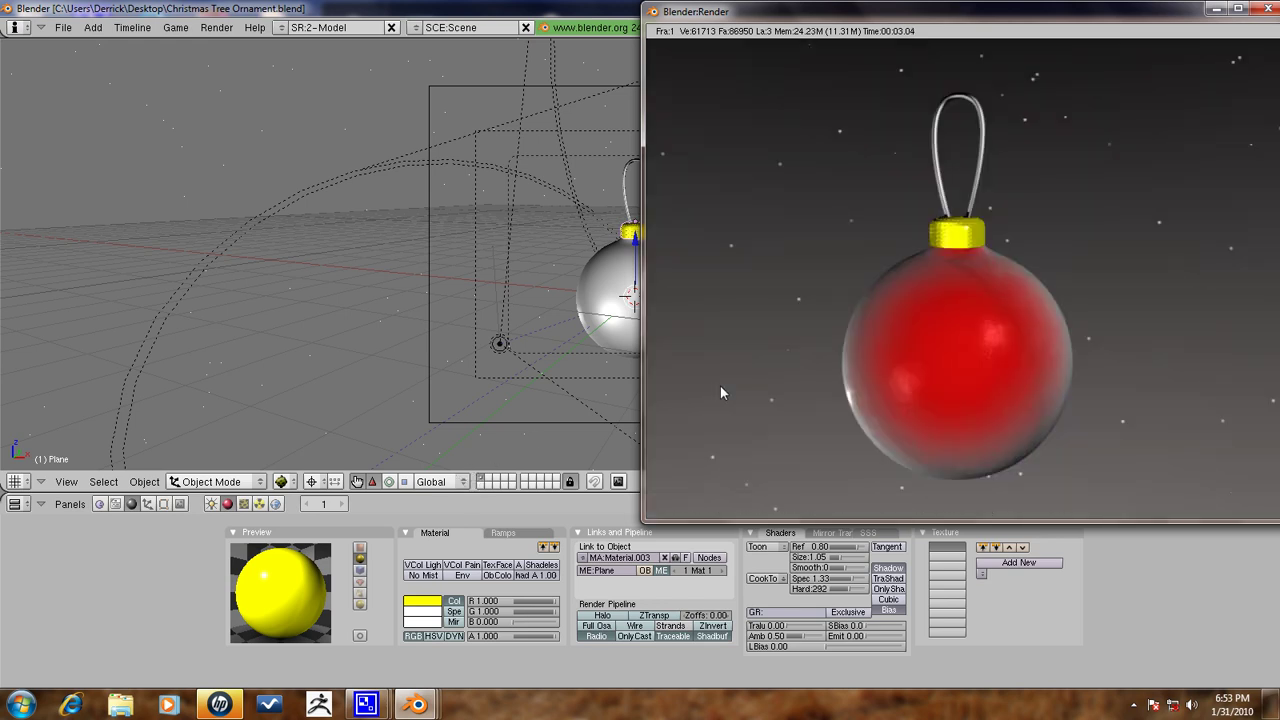
click(531, 7)
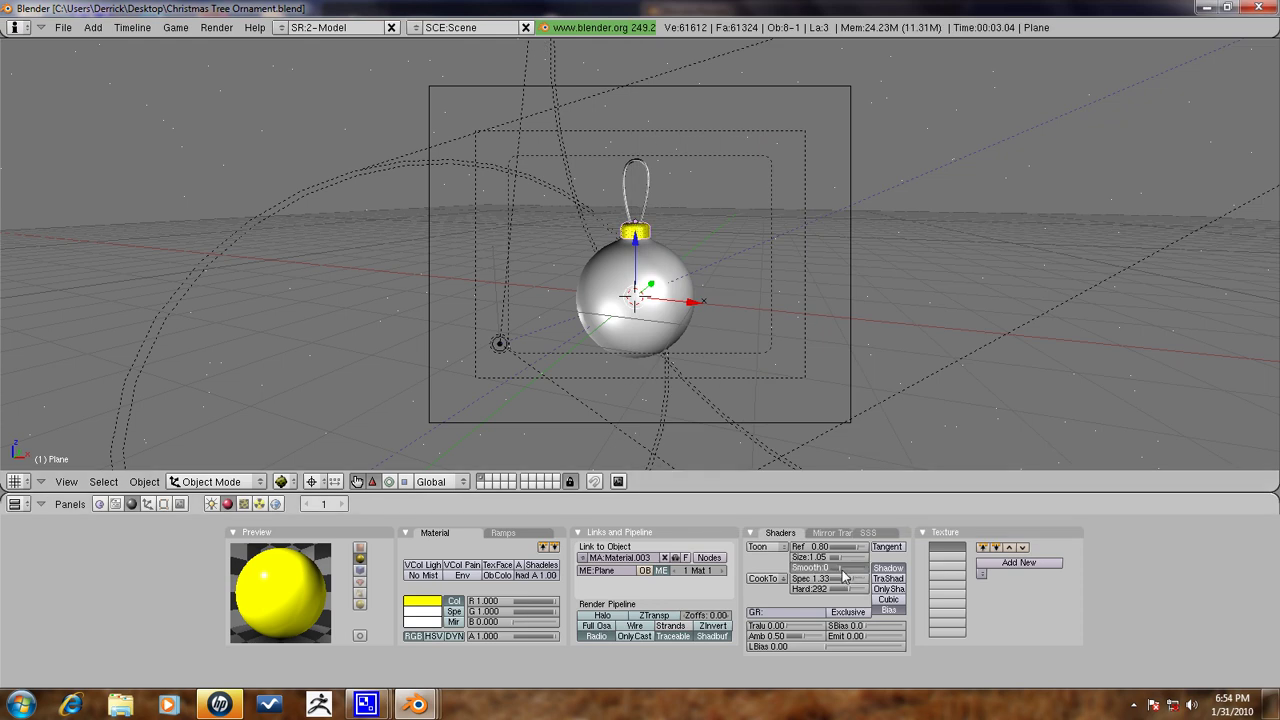
Adjust the cap's shaders to Ref 0.65, diffuse size 0.92, Spec 1.00 and Hard 285.
drag(842, 570, 805, 600)
click(840, 566)
mouse_move(366, 704)
click(283, 630)
click(283, 630)
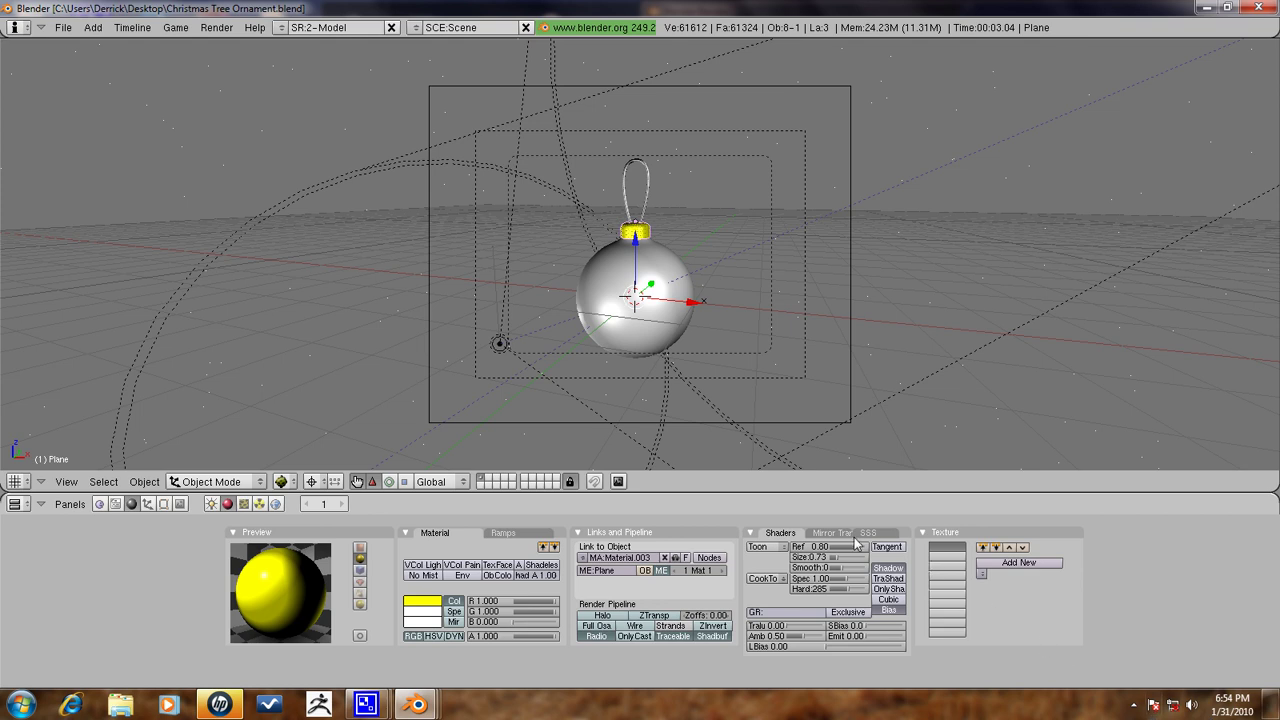
drag(857, 546, 840, 563)
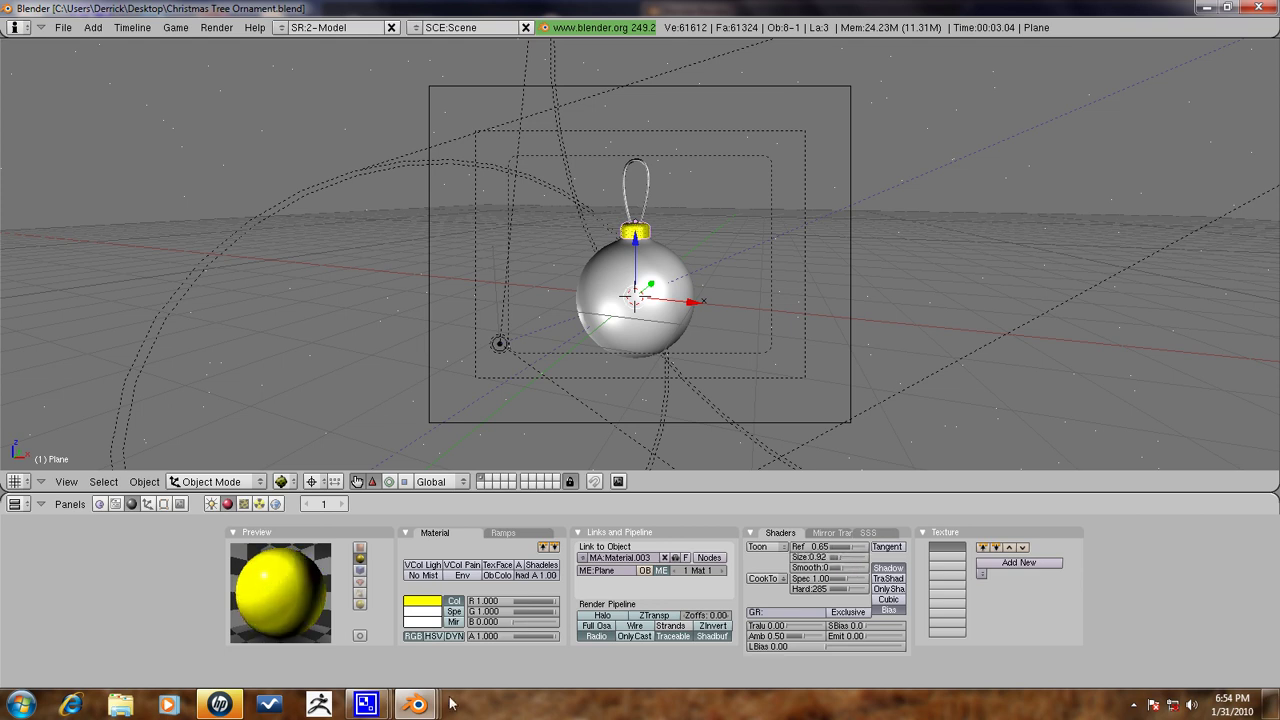
click(290, 615)
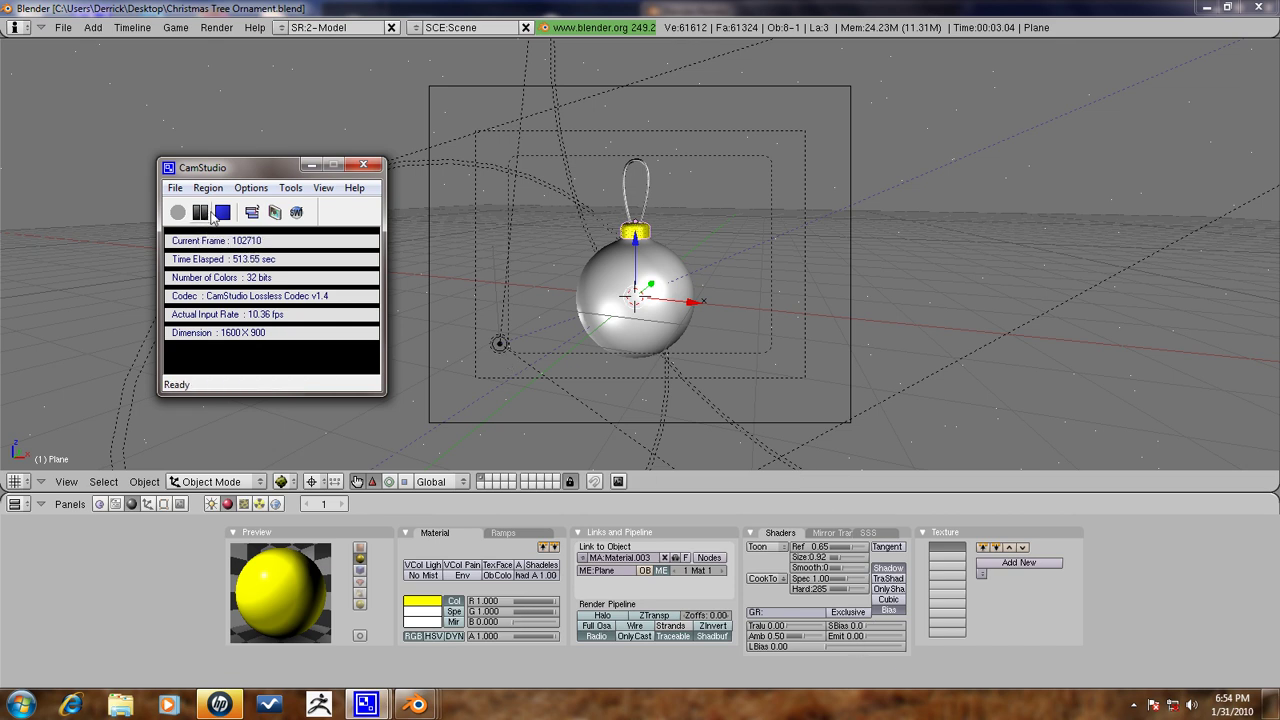
click(198, 216)
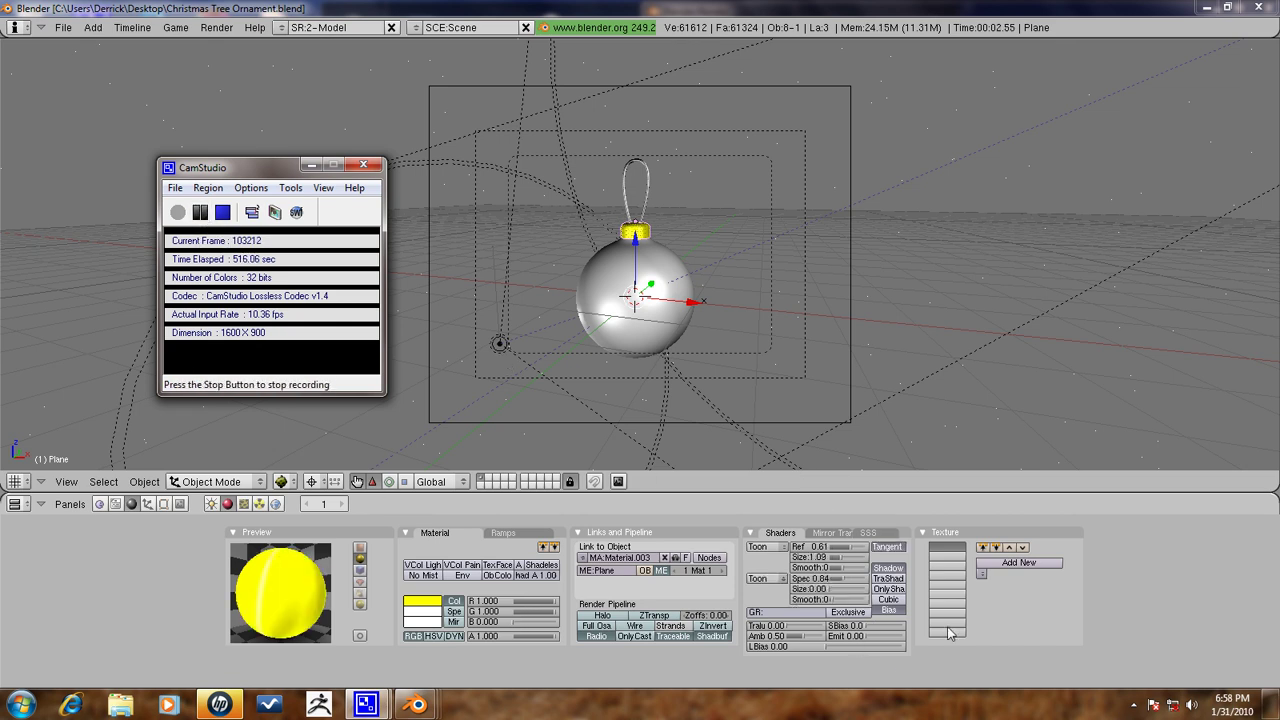
click(950, 634)
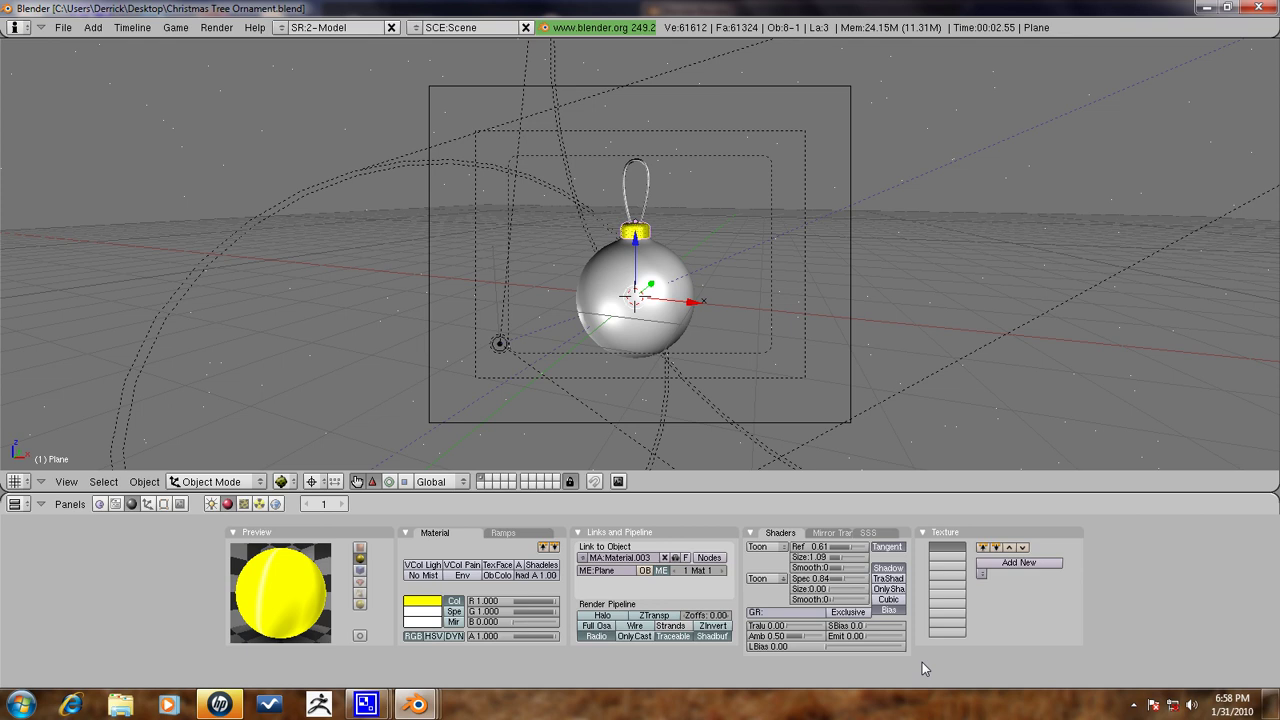
Inspect the exact smoothness, size and reflection values of the cap's Toon shaders and its Tangent option.
click(814, 600)
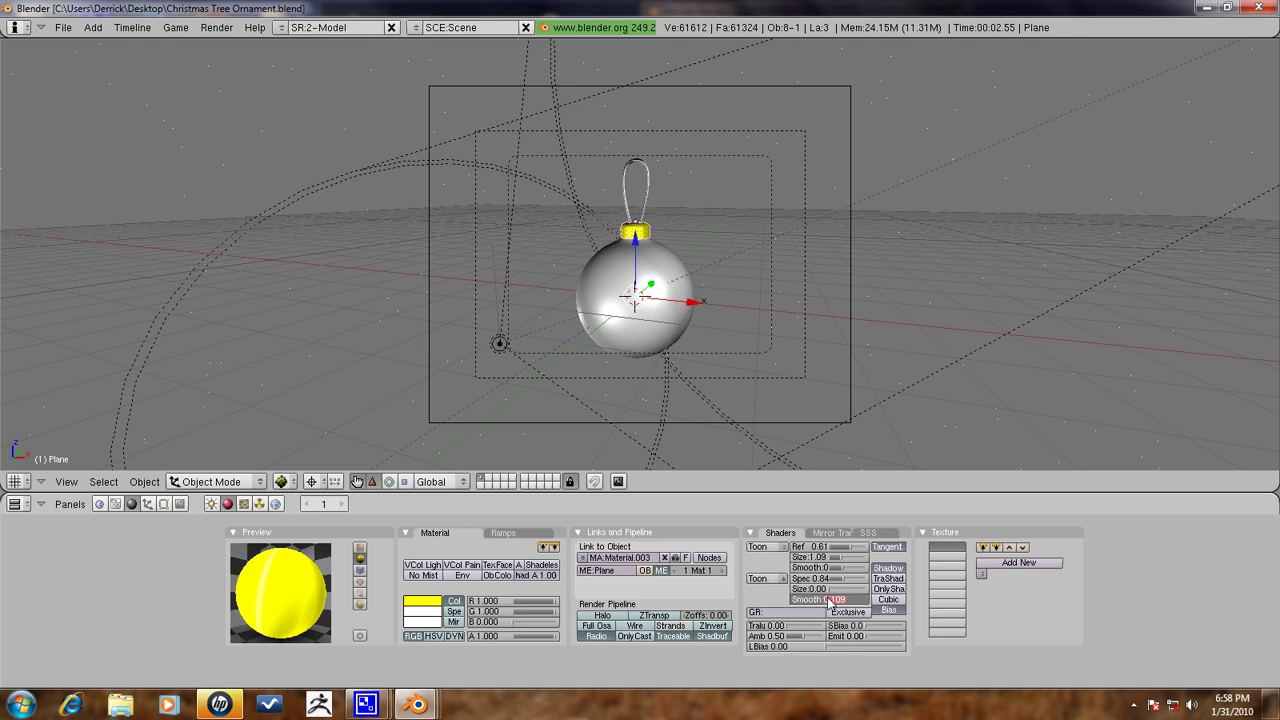
key(Return)
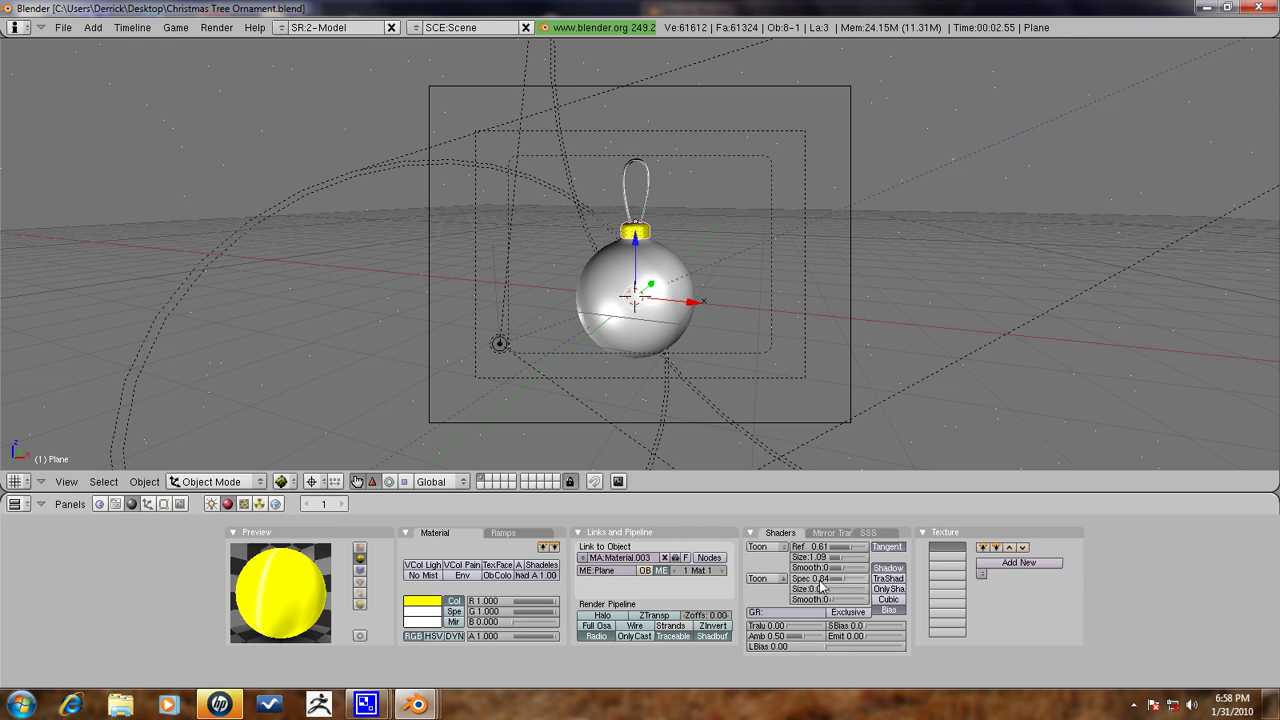
click(820, 569)
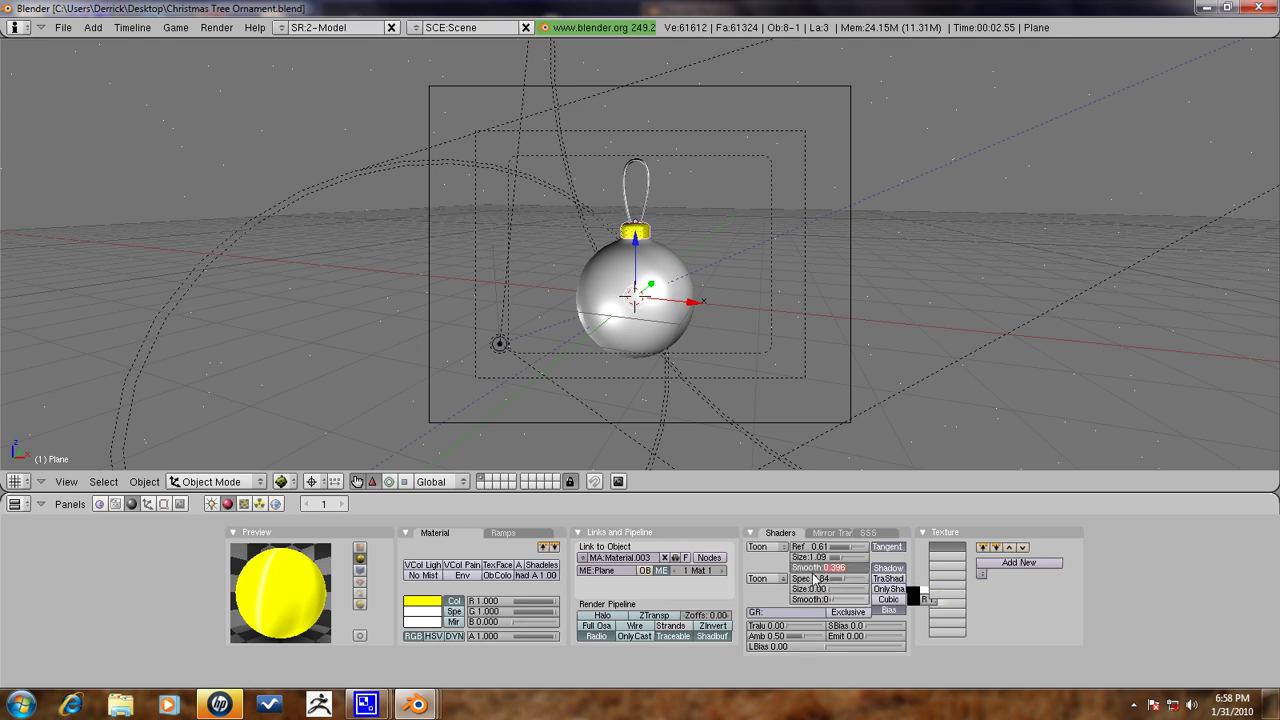
click(812, 558)
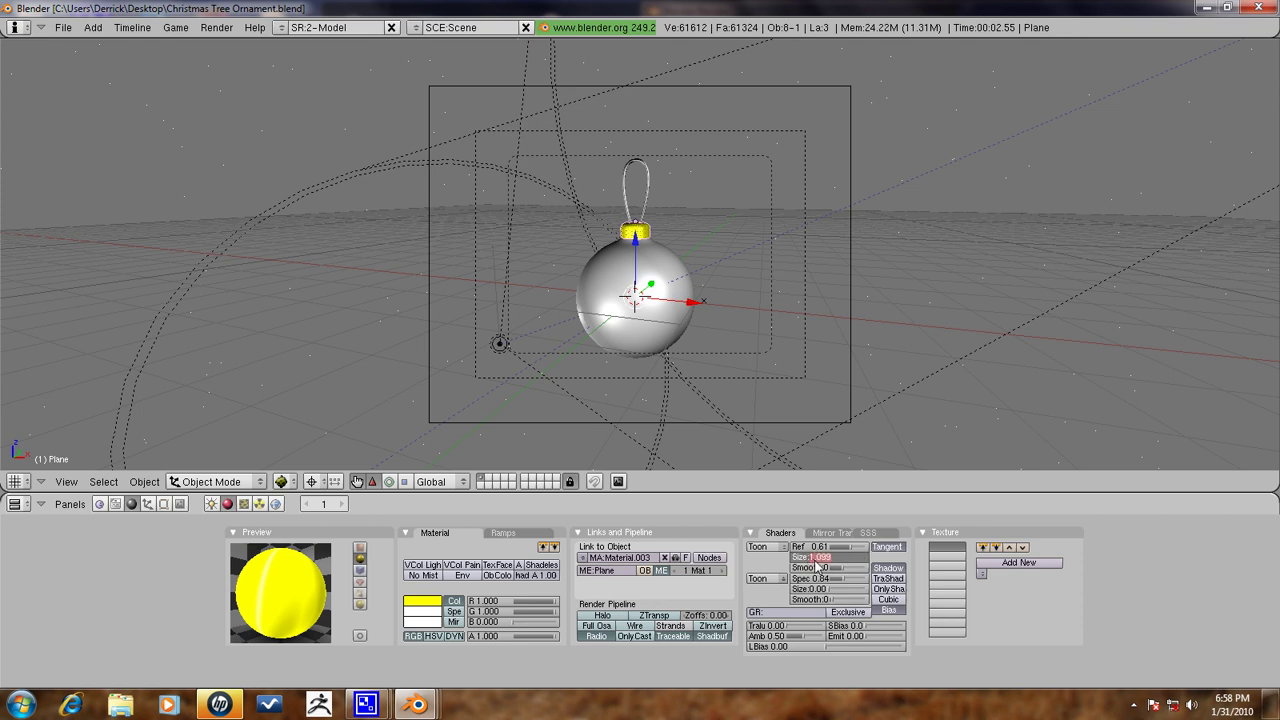
click(816, 548)
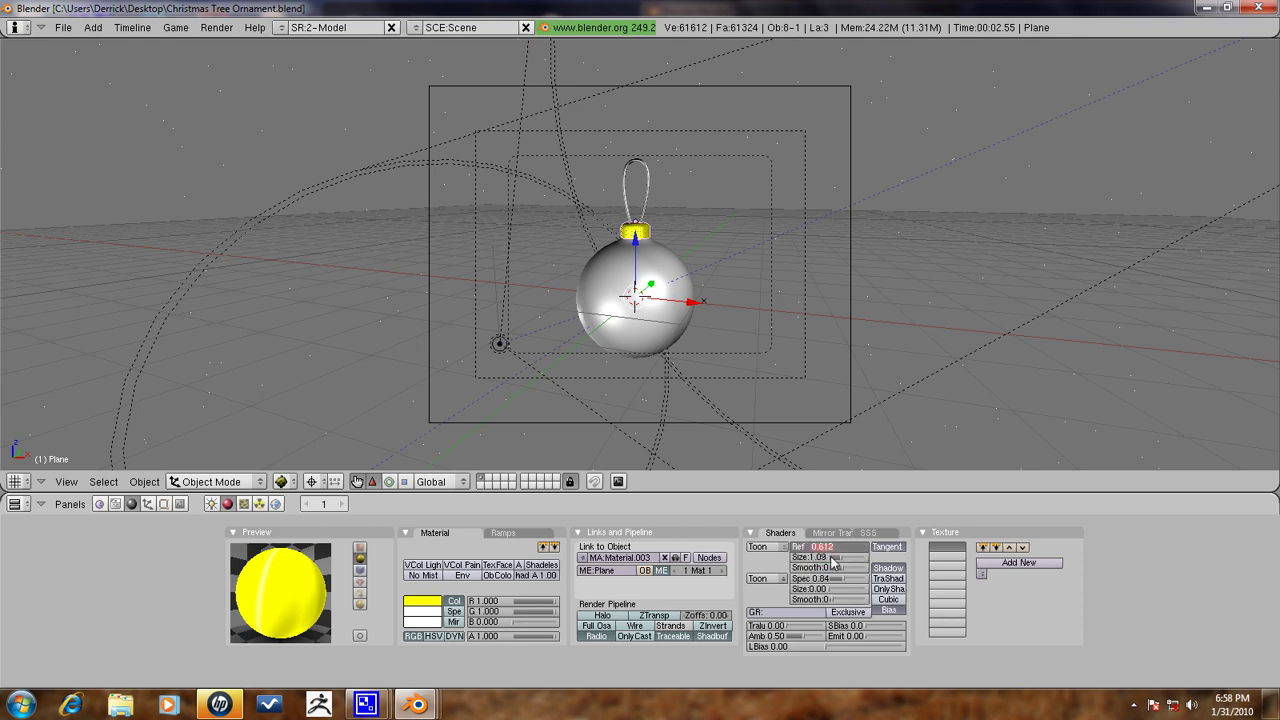
key(Return)
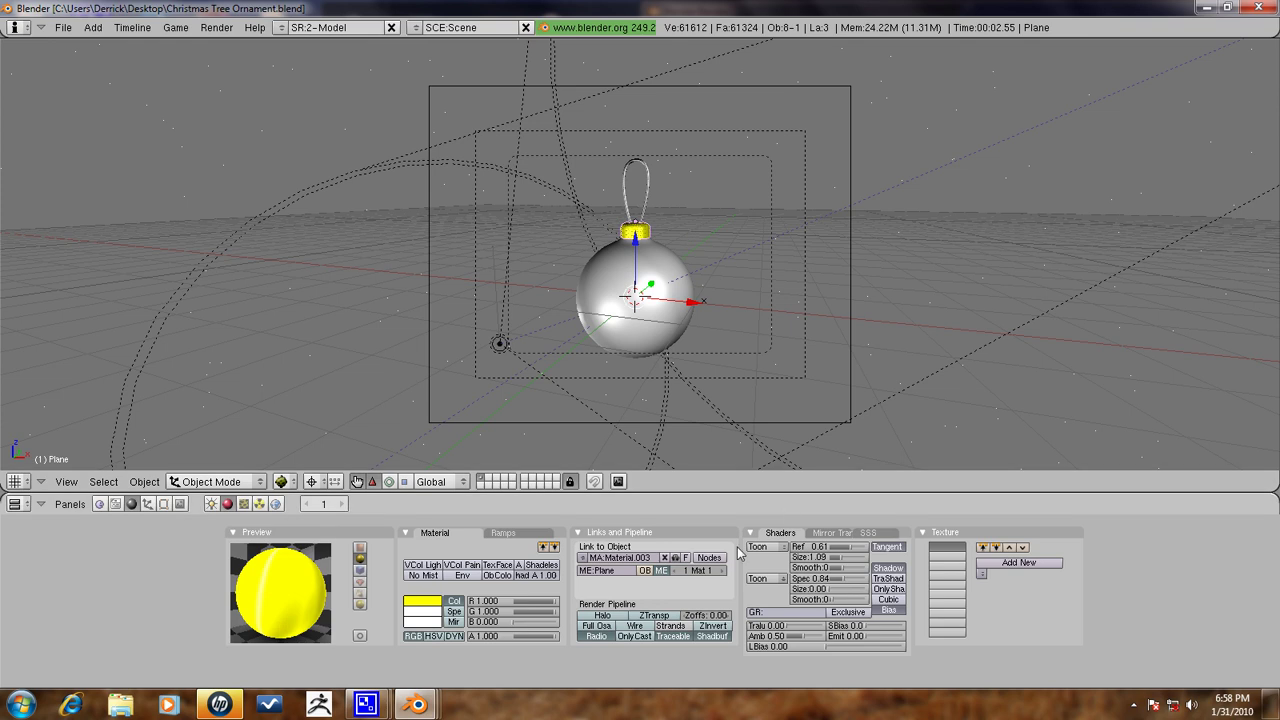
click(888, 548)
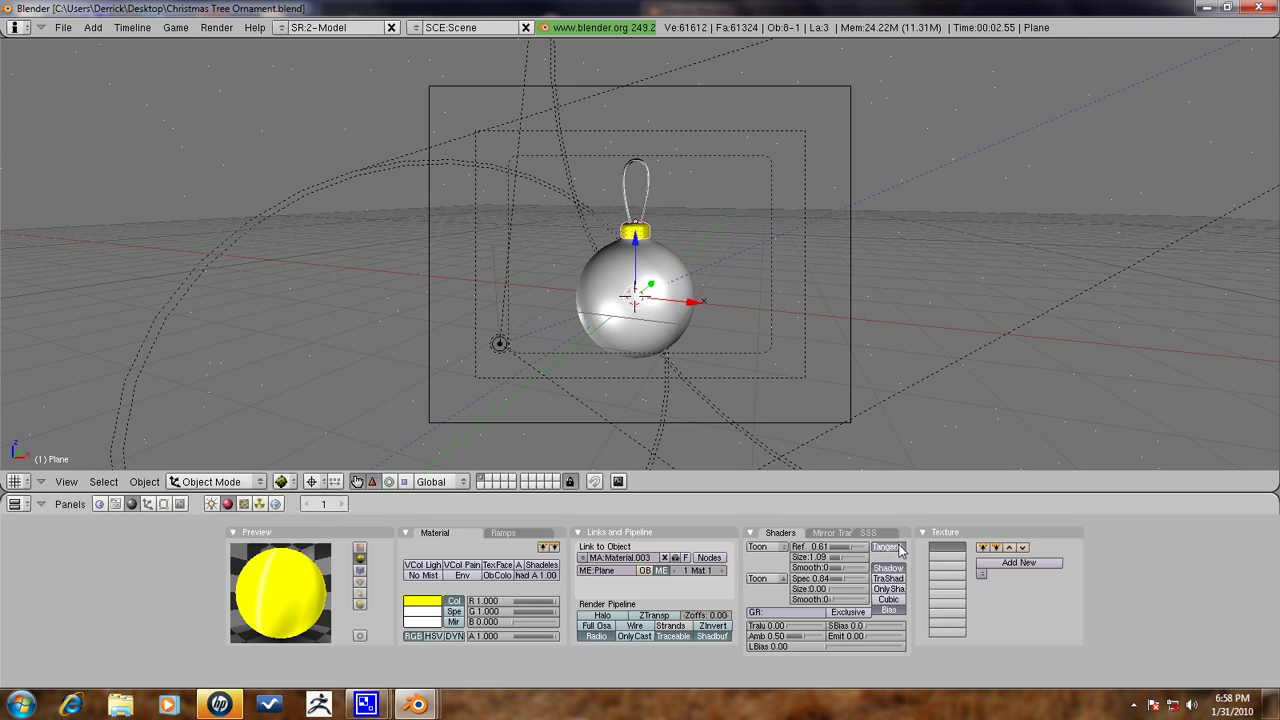
Try Tangent shading on the hanging loop's material and render the ornament.
right_click(644, 184)
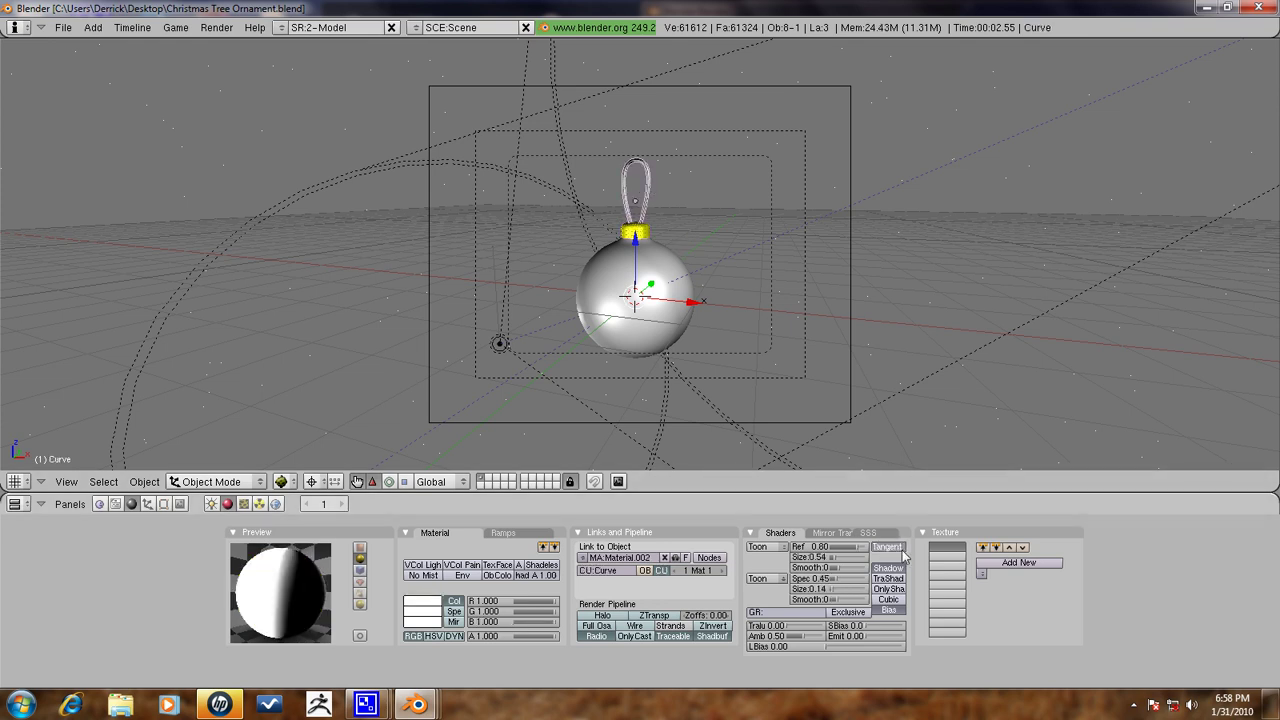
key(F12)
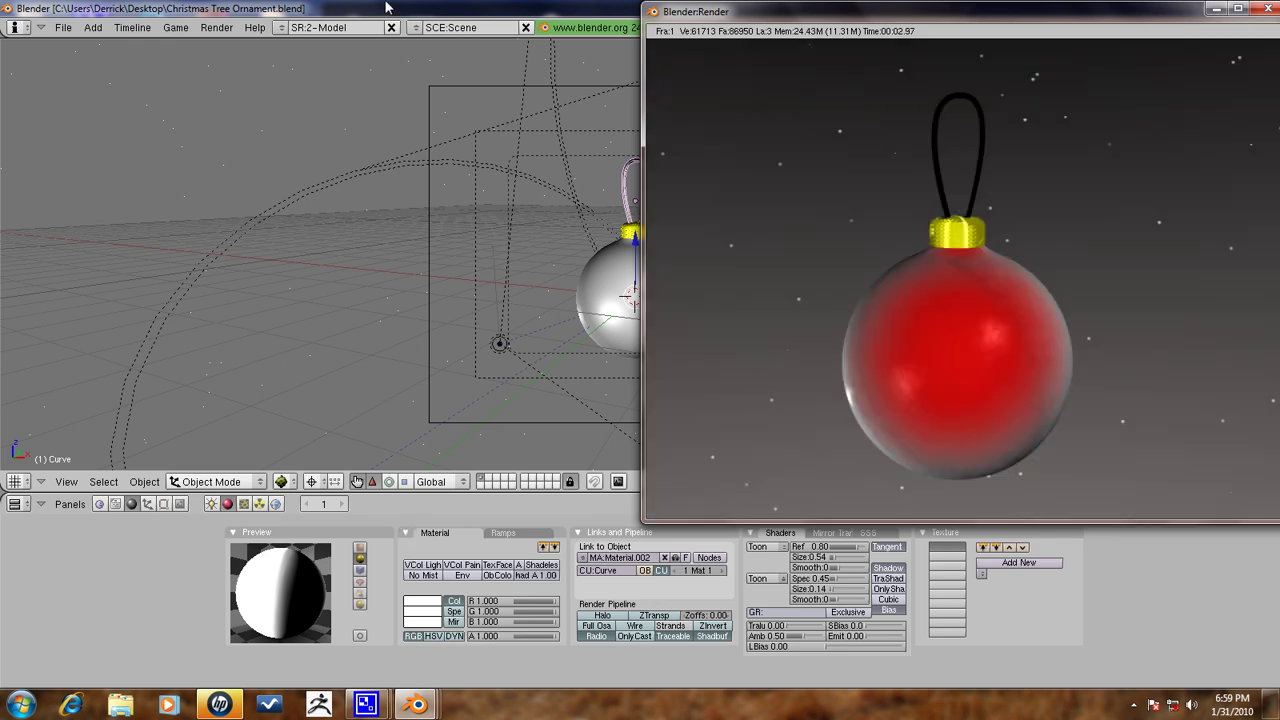
key(Escape)
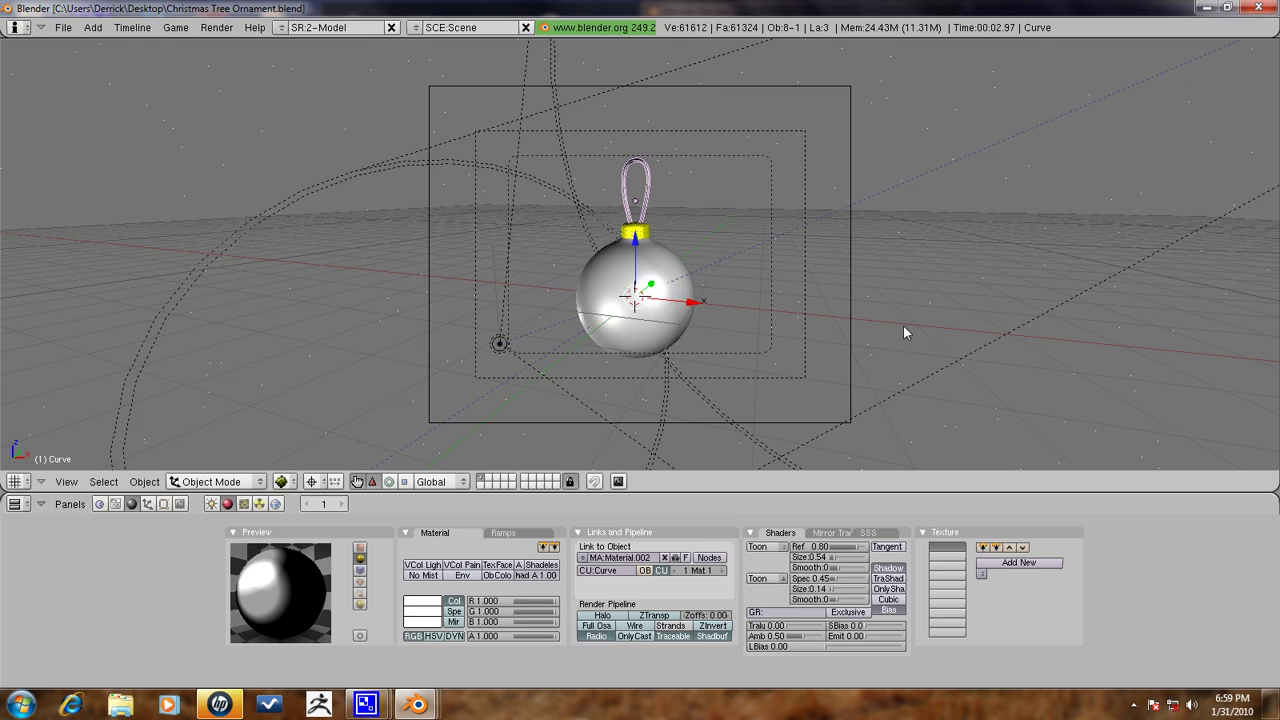
Enable Do Composite in the render settings and change the 3D view into the Node Editor.
click(180, 504)
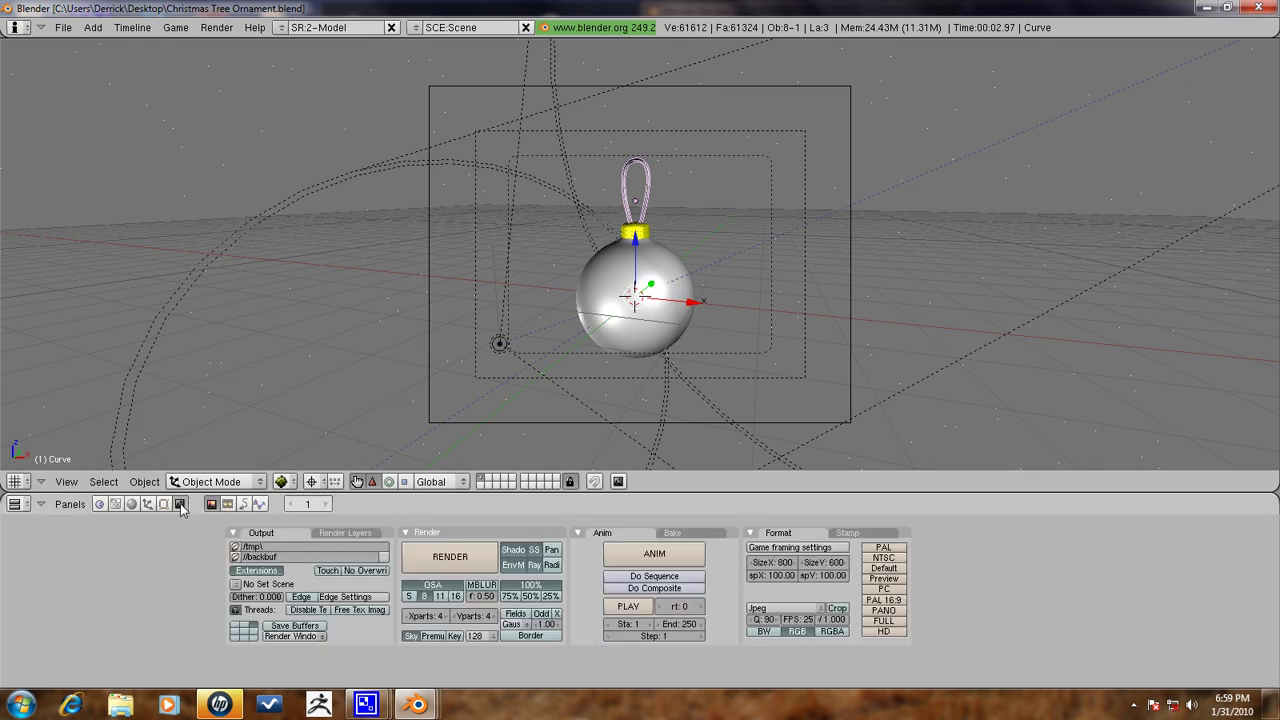
click(654, 588)
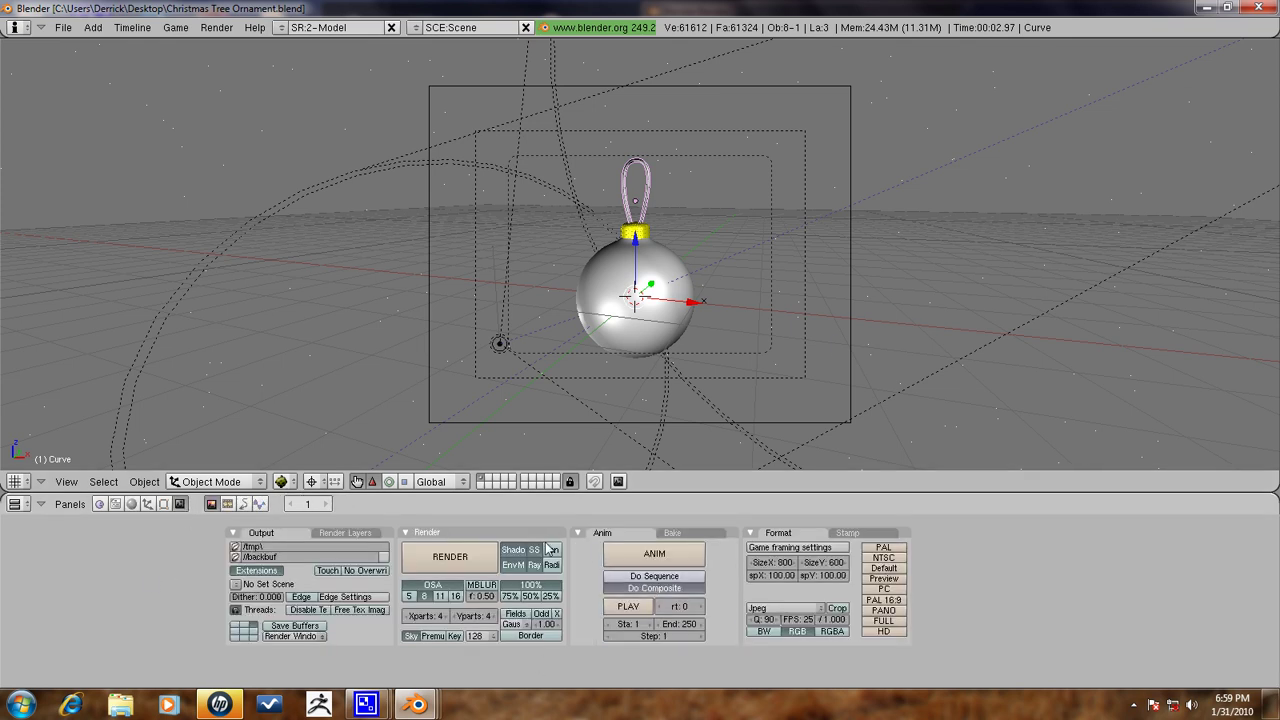
click(15, 481)
click(70, 264)
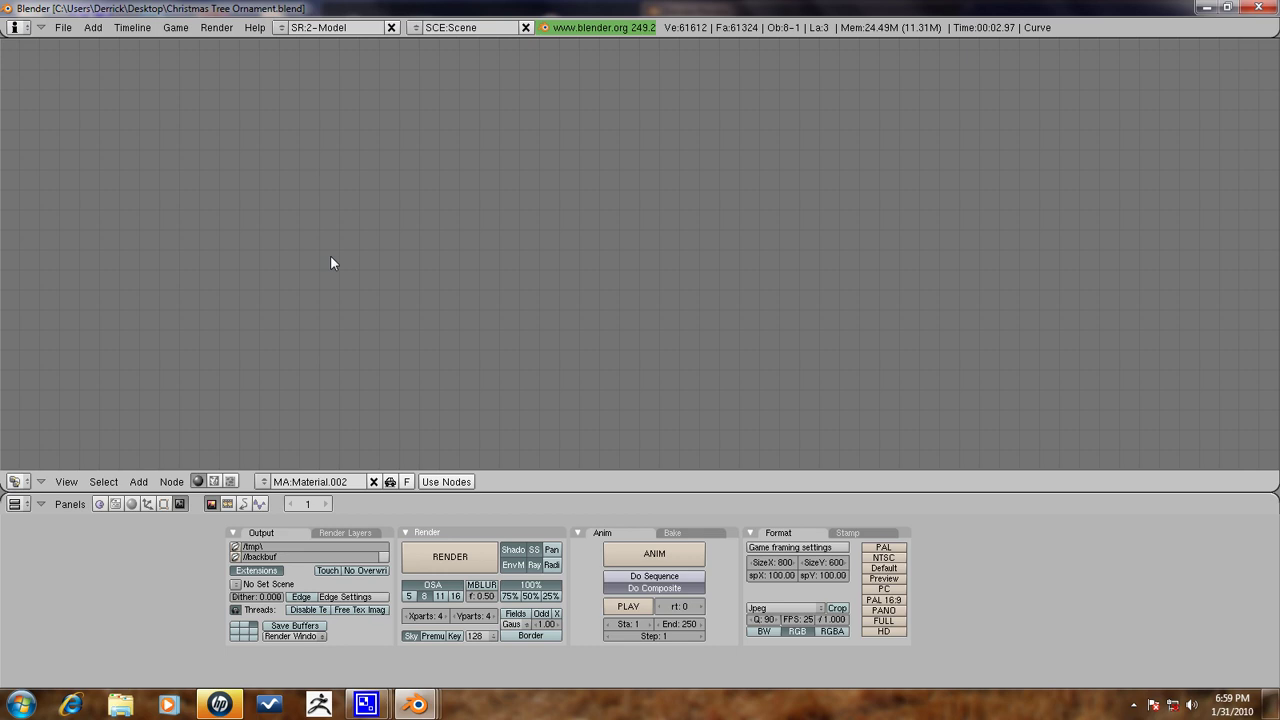
Enable composite nodes for the scene and spread the Render Layer and Composite nodes apart.
click(213, 481)
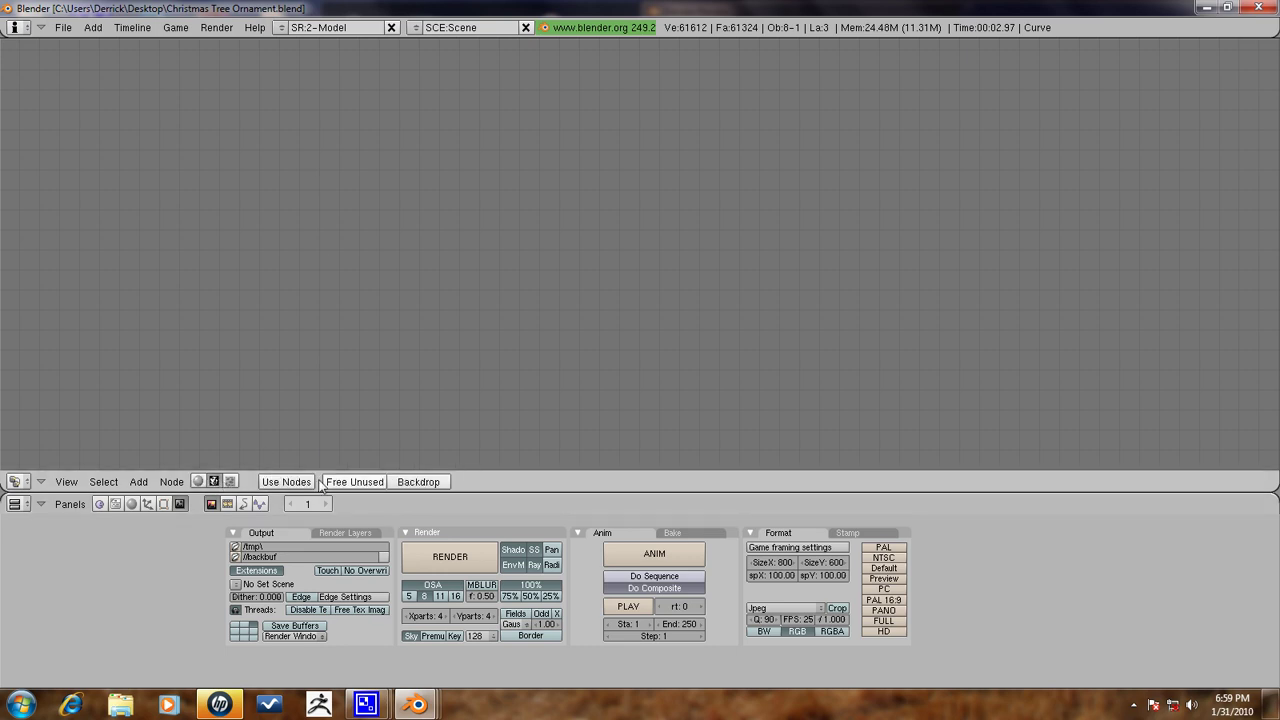
click(290, 482)
drag(47, 185, 166, 200)
drag(272, 170, 729, 167)
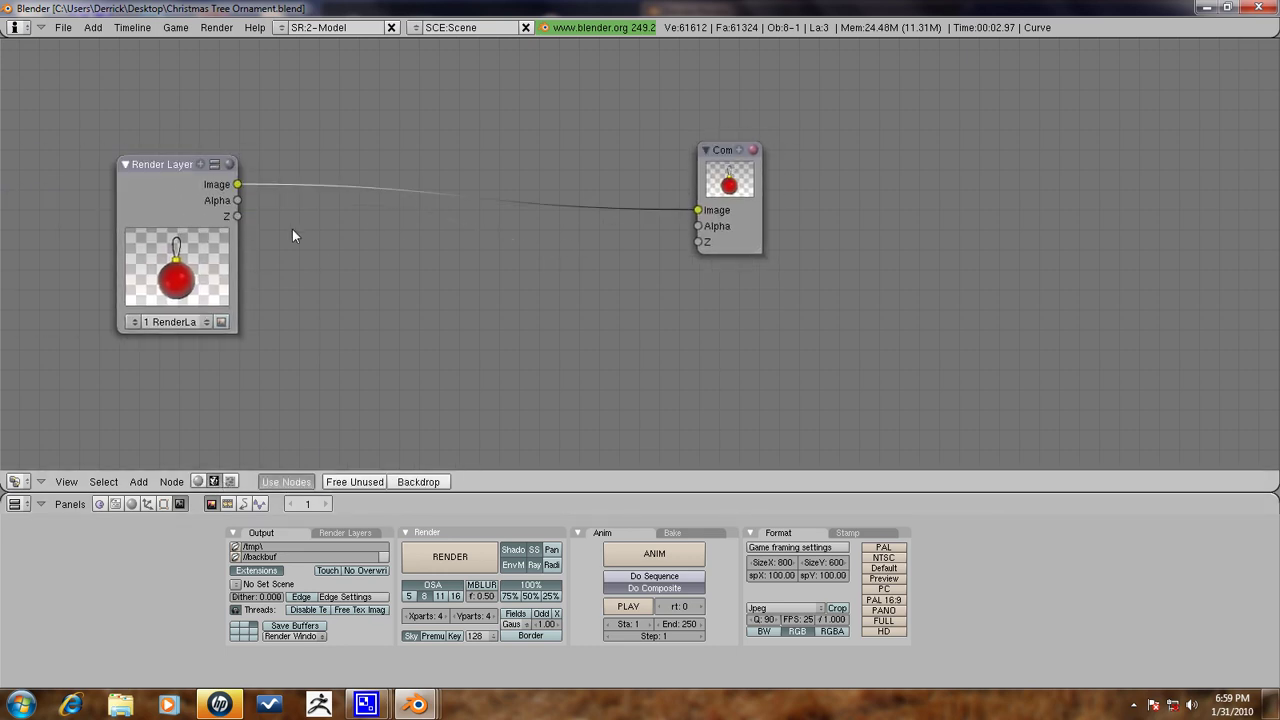
Add a Viewer node fed by the Render Layer's image and place it below the Composite node.
key(space)
click(460, 258)
click(752, 326)
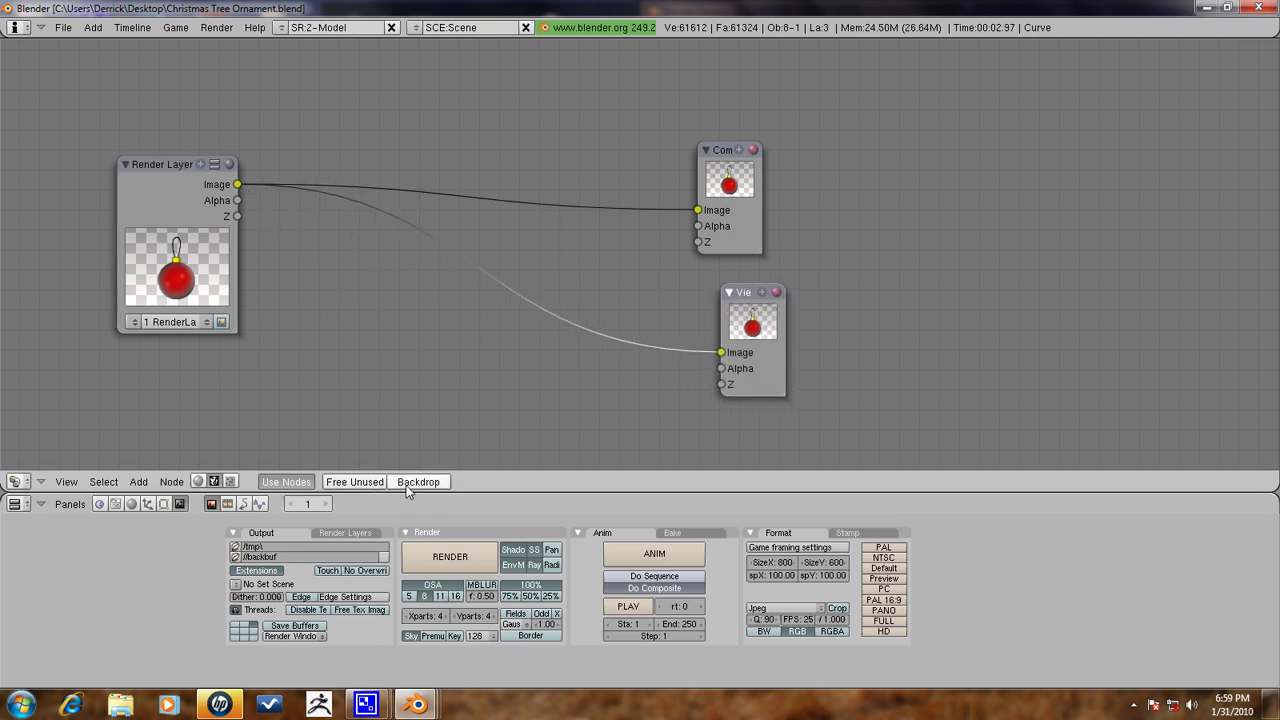
Show the render as the node backdrop and move the Composite and Viewer nodes clear of the ornament.
click(418, 482)
drag(733, 180, 881, 174)
drag(767, 302, 953, 279)
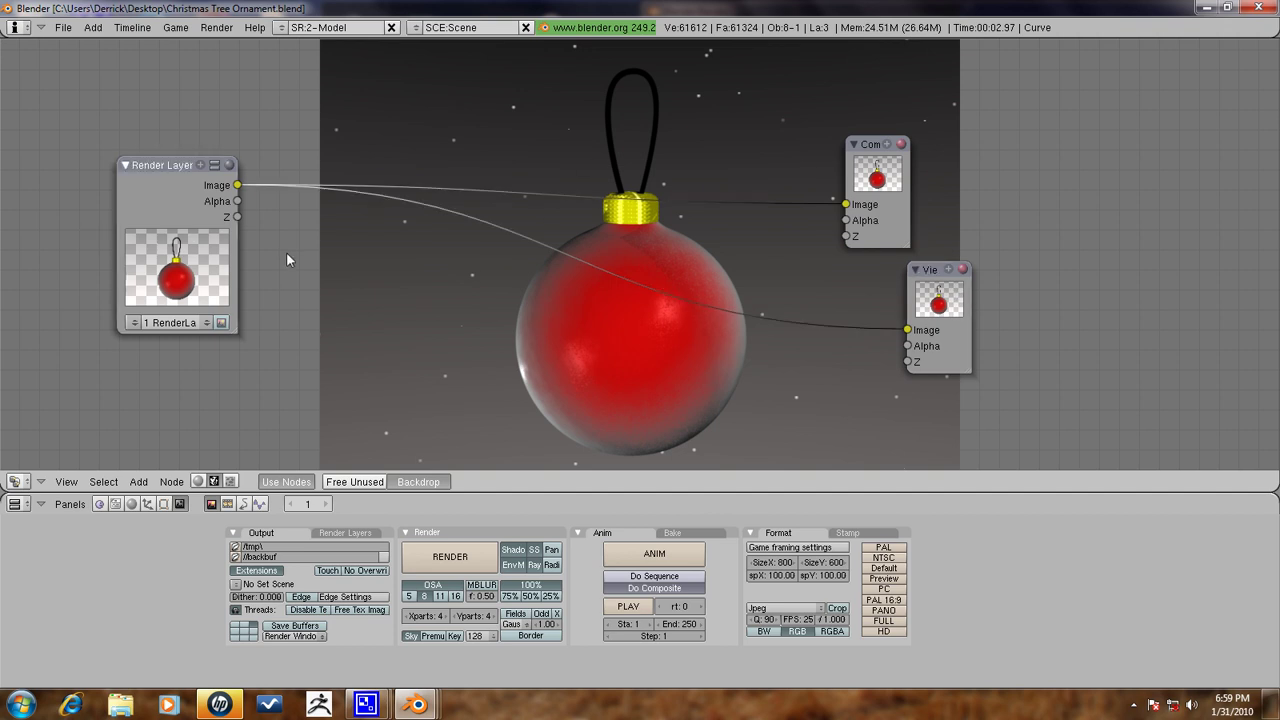
Add a Blur node fed by the Render Layer's image and set its X and Y blur to 25.
key(space)
mouse_move(381, 288)
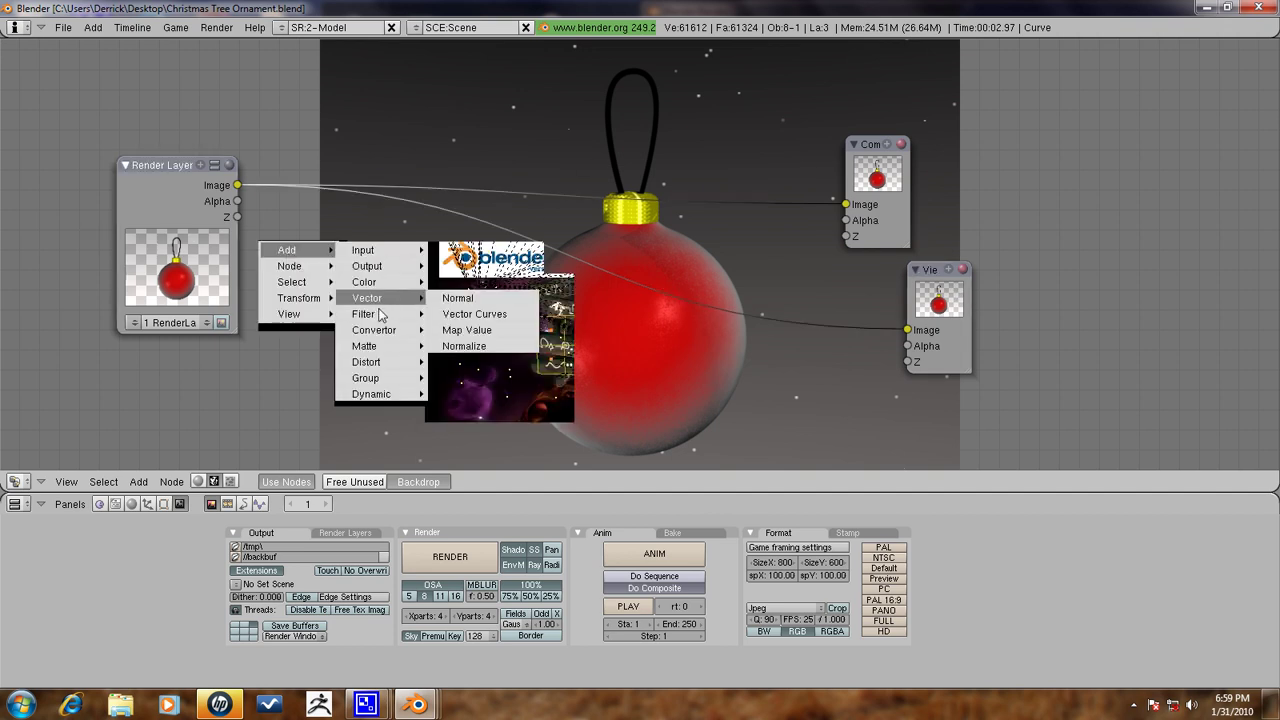
mouse_move(380, 314)
click(458, 336)
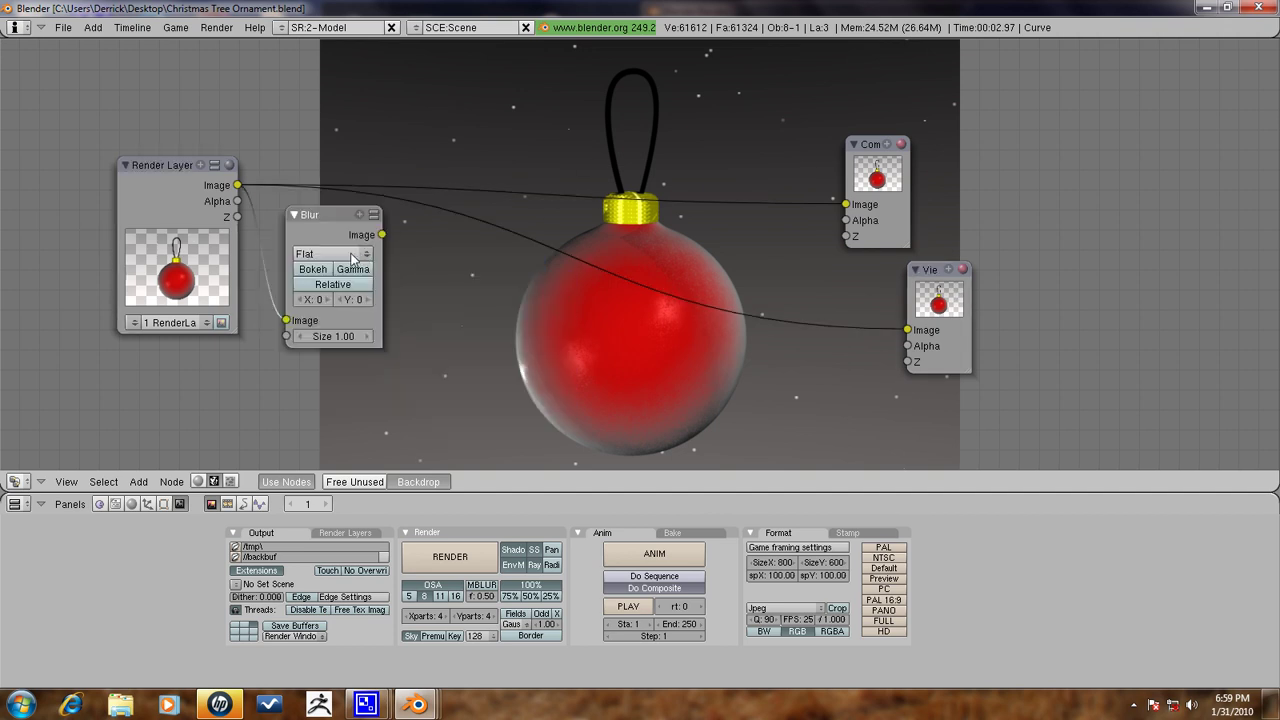
click(311, 300)
text(25)
click(352, 302)
text(25)
key(Return)
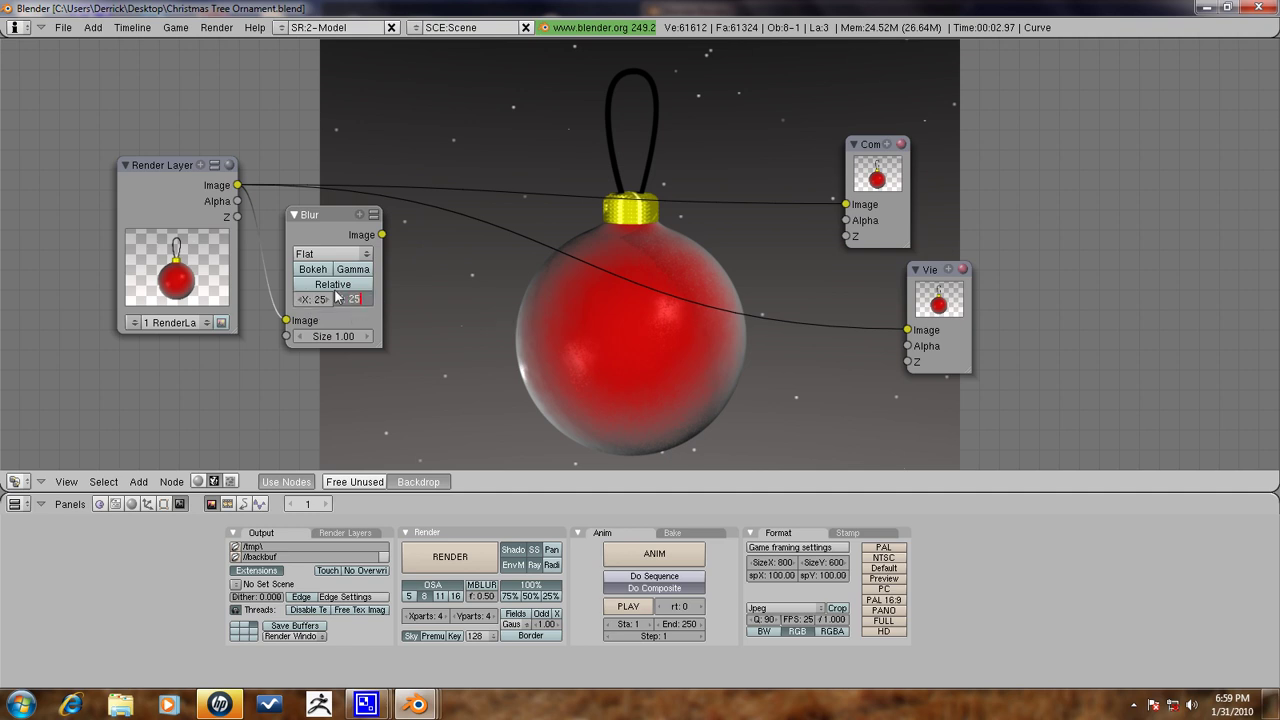
Set the Blur node's filter type to Fast Gauss and feed its image into the Viewer node.
click(338, 254)
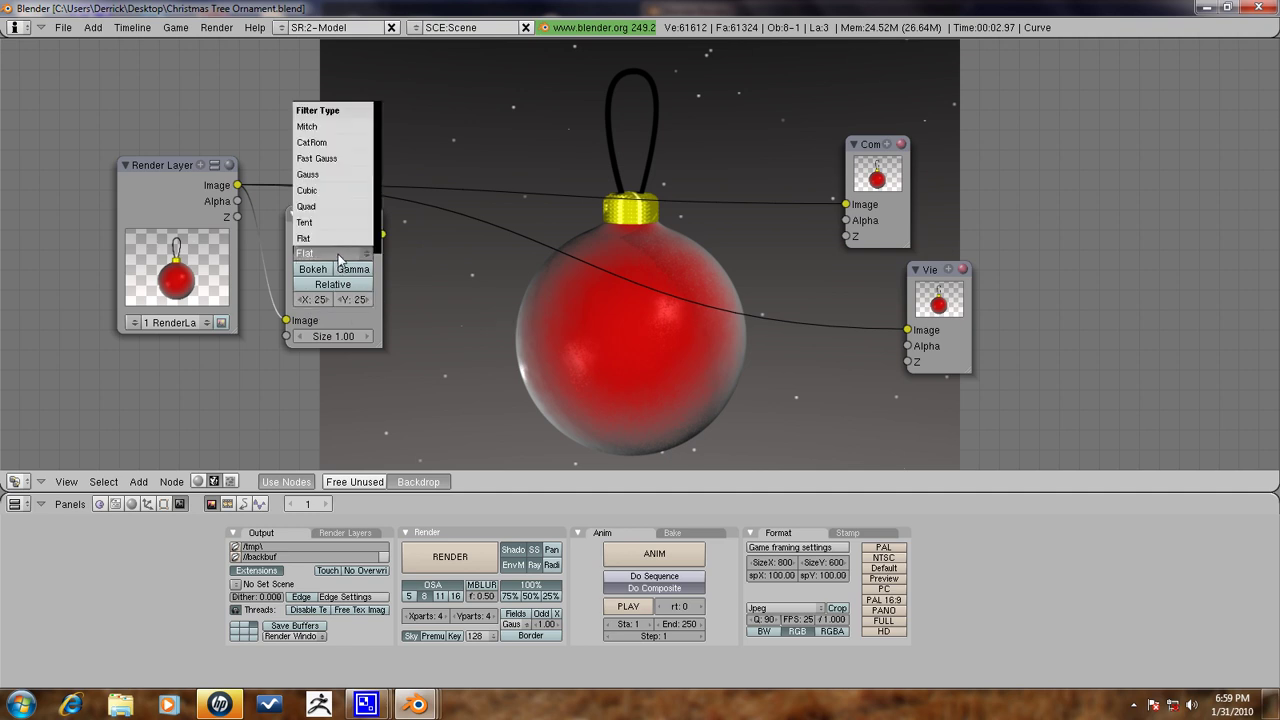
click(335, 158)
drag(384, 235, 910, 330)
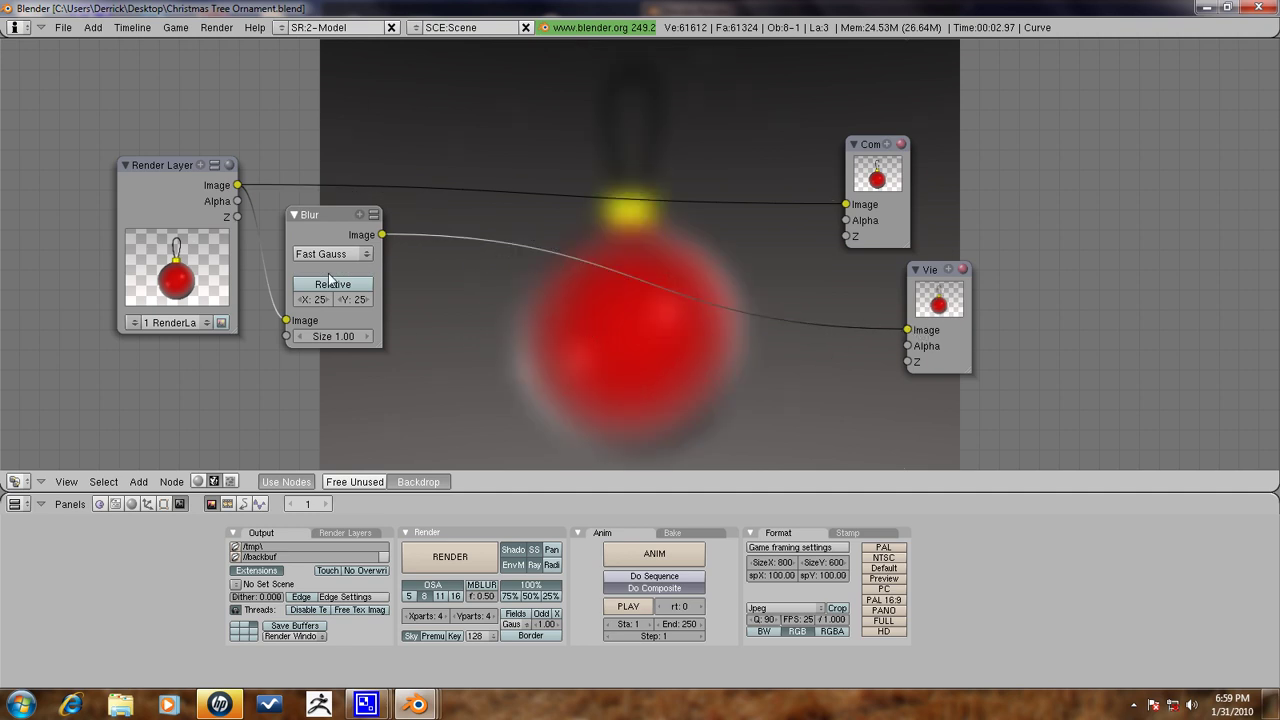
Add an RGB Curves node after the Blur node and connect its image output to the Viewer.
key(space)
mouse_move(557, 276)
click(657, 280)
drag(638, 229, 908, 330)
Darken the blurred image by bending the combined RGB curve well below the diagonal with two control points.
drag(560, 329, 610, 351)
drag(562, 251, 488, 205)
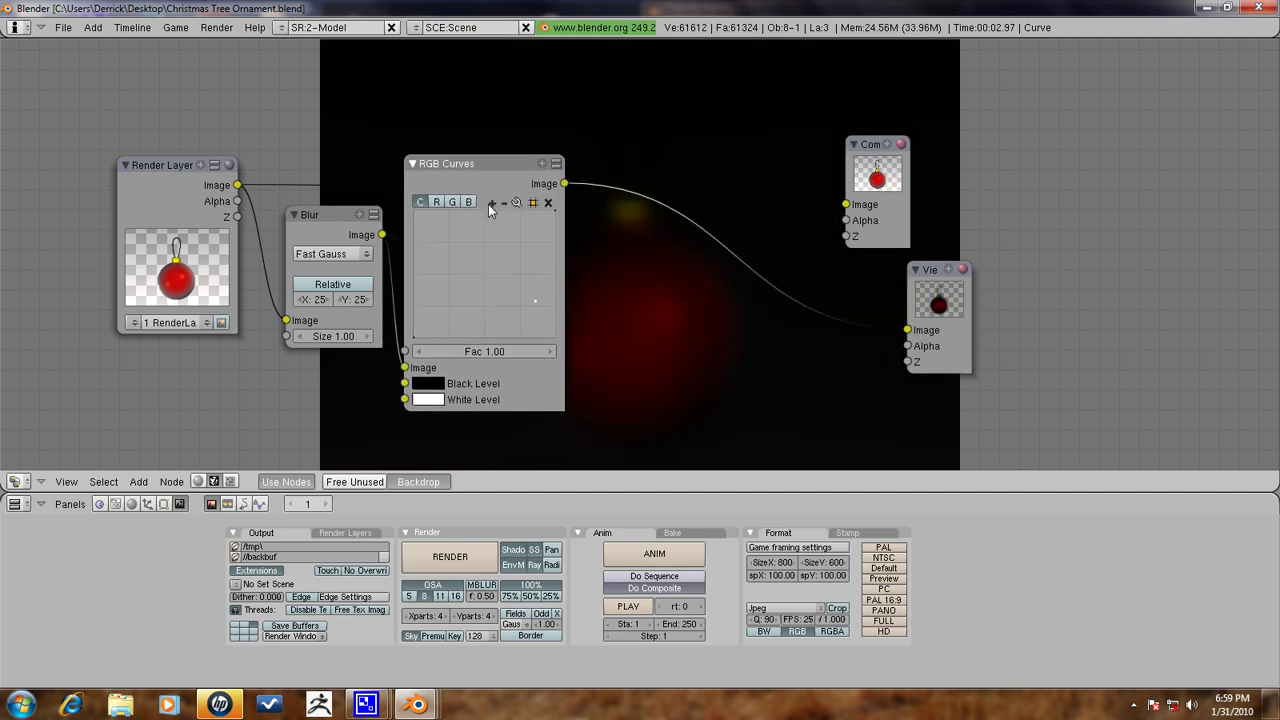
drag(487, 324, 468, 306)
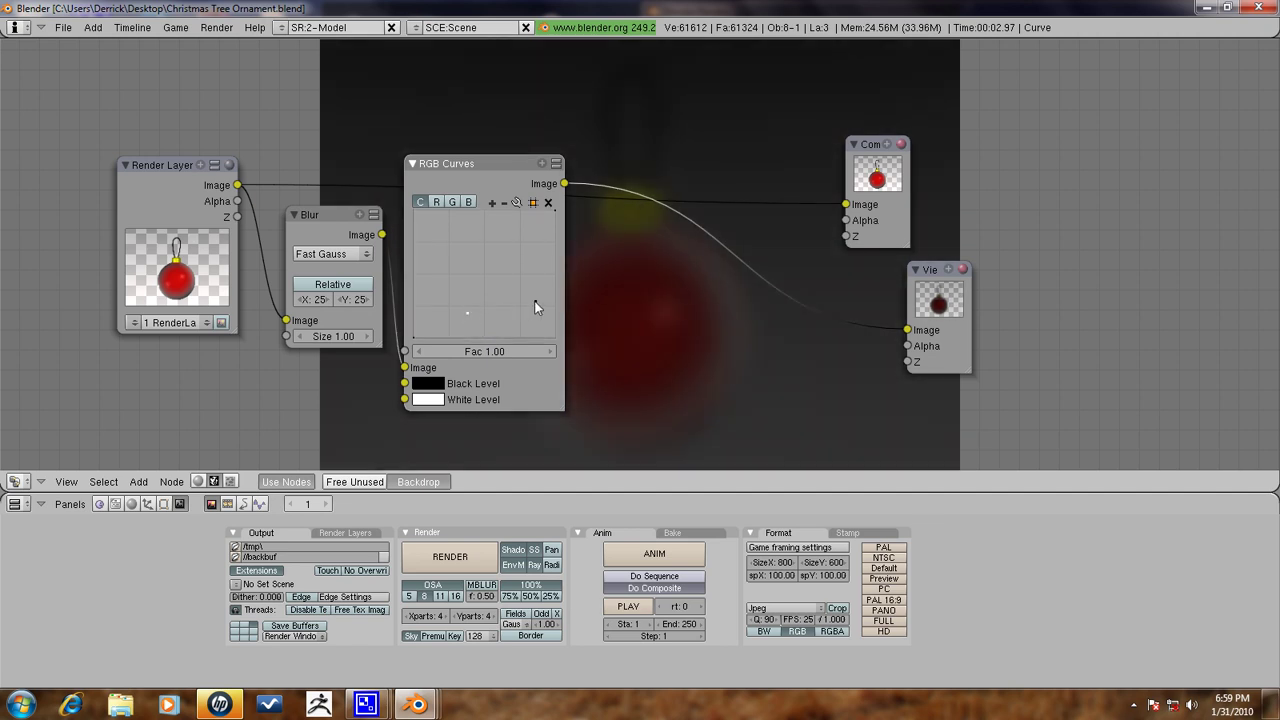
click(540, 299)
Add a Mix node combining the Render Layer and RGB Curves images, feed it into the Viewer, and move it clear of the RGB Curves node.
click(164, 182)
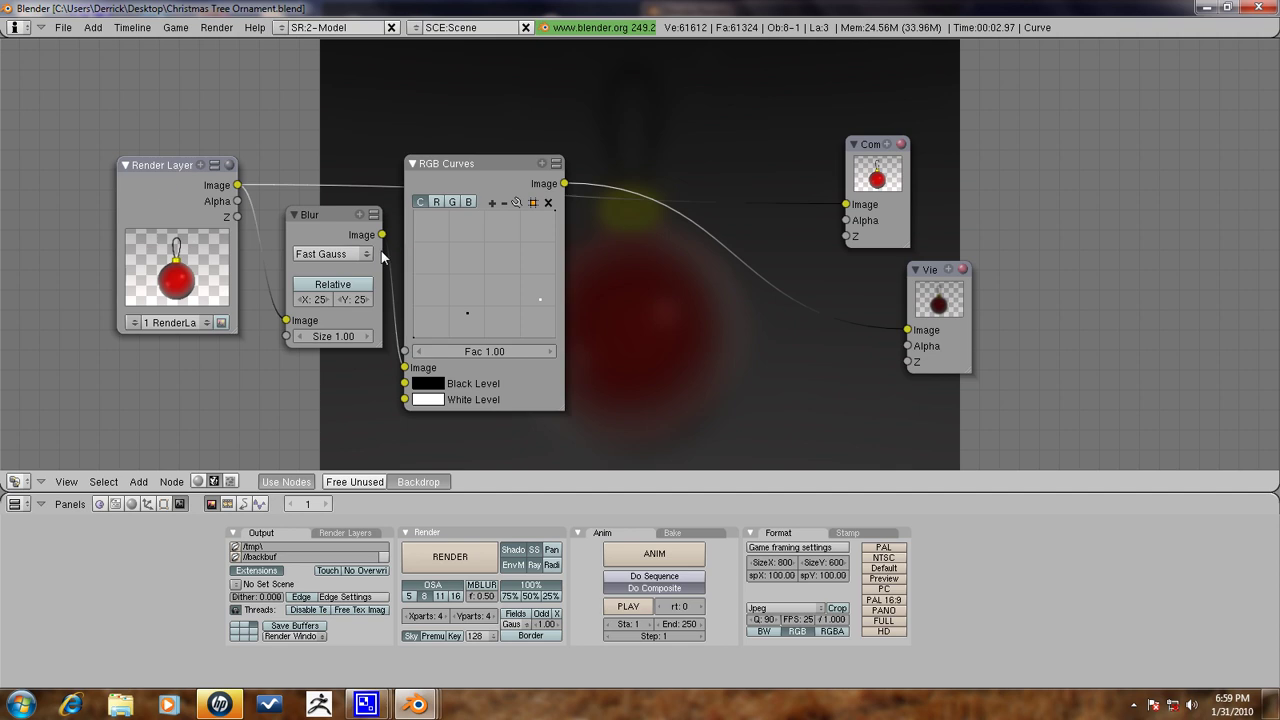
key(space)
mouse_move(473, 248)
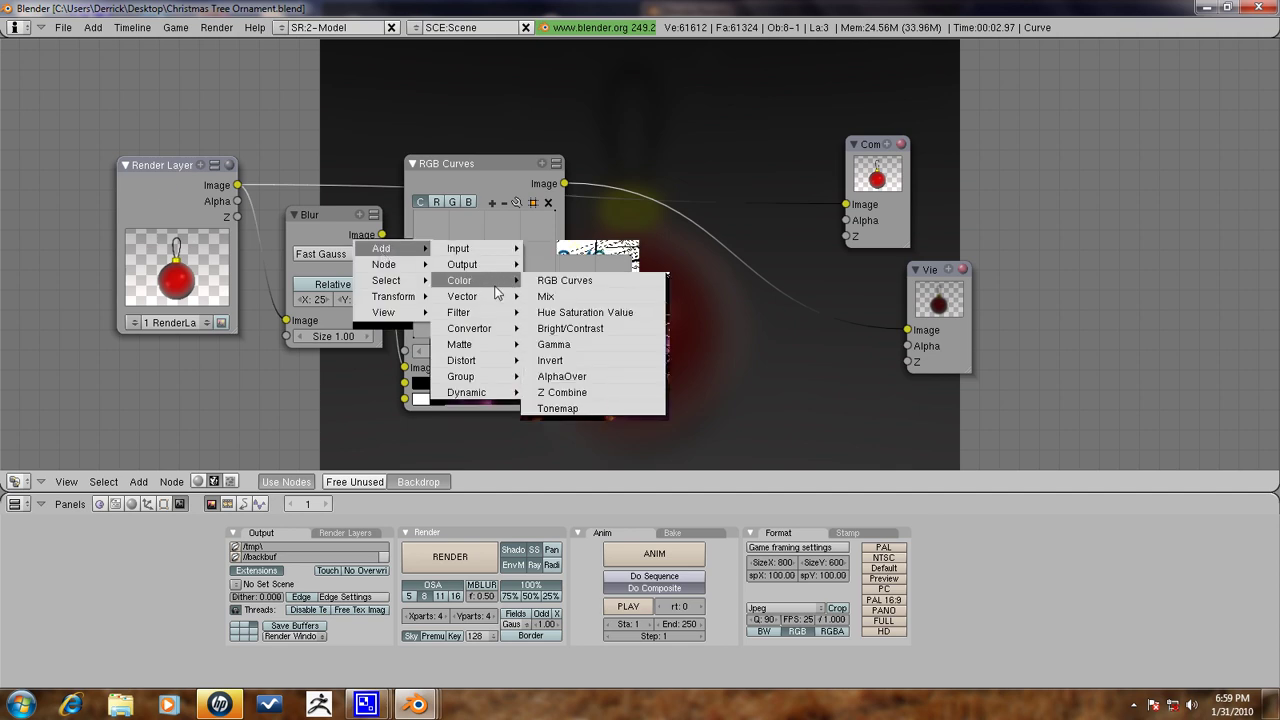
click(545, 296)
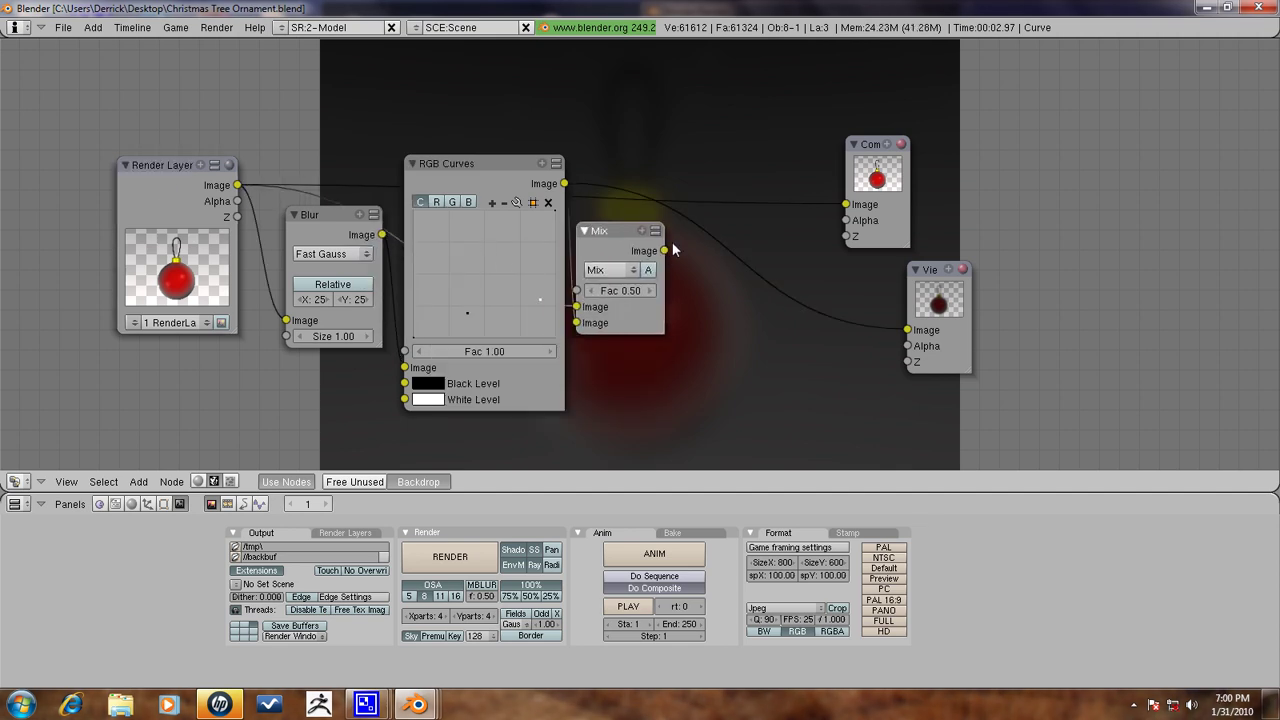
drag(665, 250, 907, 330)
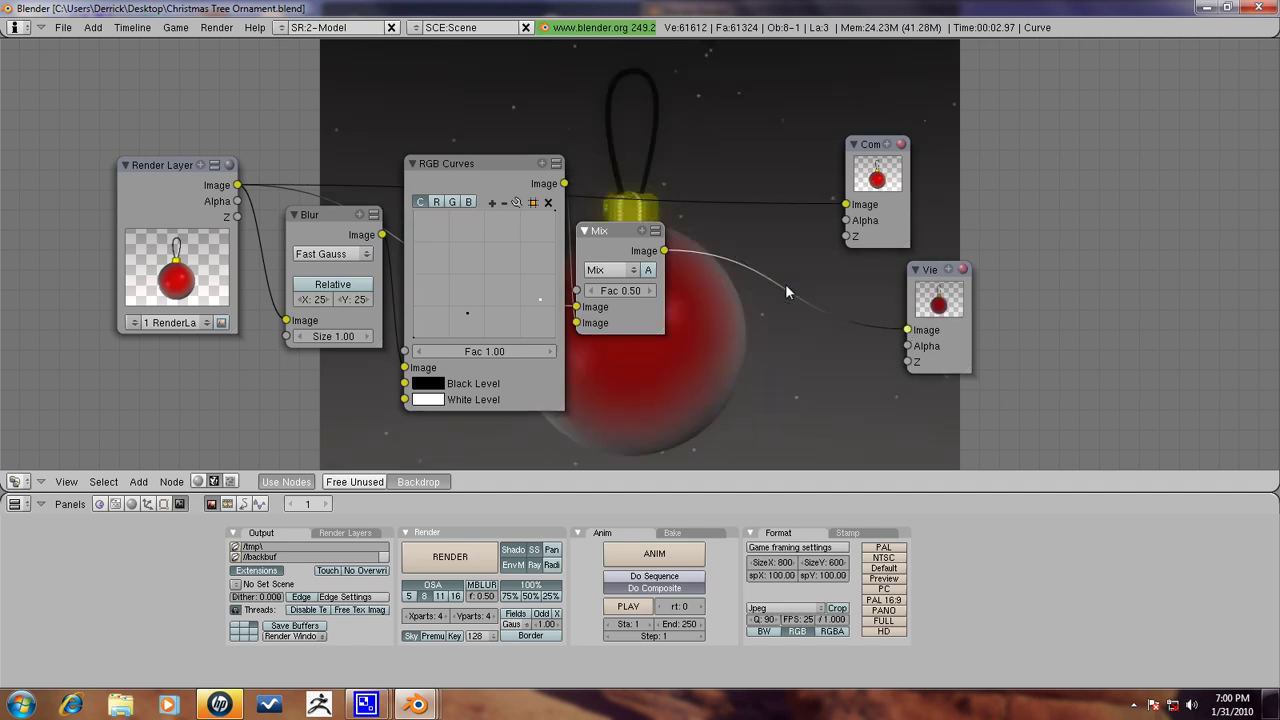
drag(637, 242, 741, 247)
Set the Mix node's blend mode to Add with a factor of 1.00.
click(712, 275)
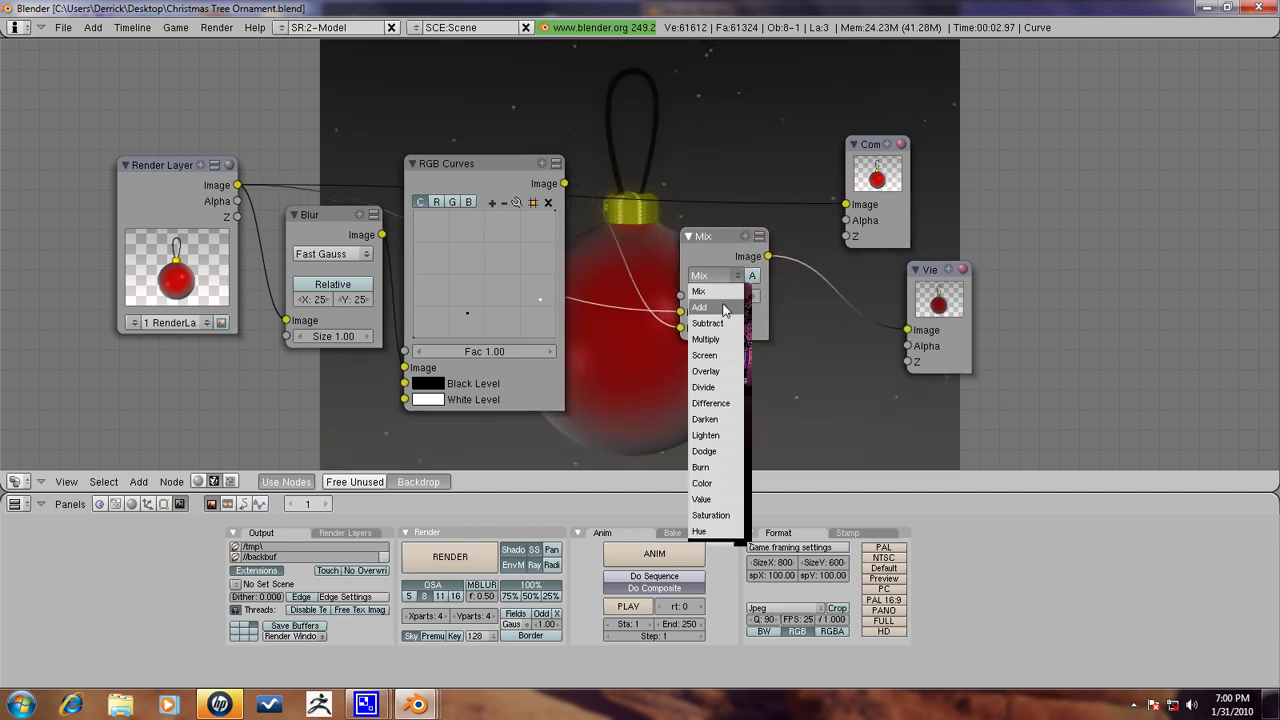
click(725, 308)
drag(720, 296, 758, 296)
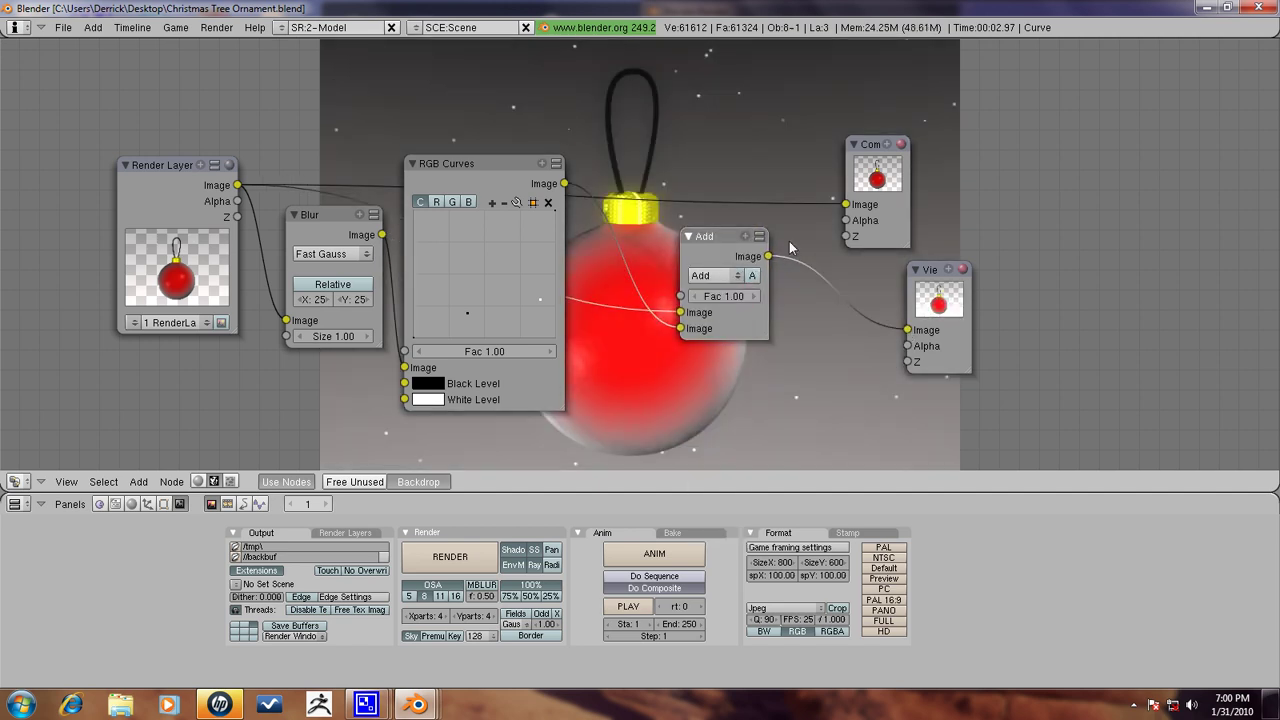
Lower both control points of the RGB curve to weaken the glow, then render the scene.
drag(467, 300, 463, 312)
mouse_move(539, 298)
mouse_down()
mouse_move(532, 289)
mouse_move(551, 313)
mouse_up()
drag(462, 311, 431, 322)
key(F12)
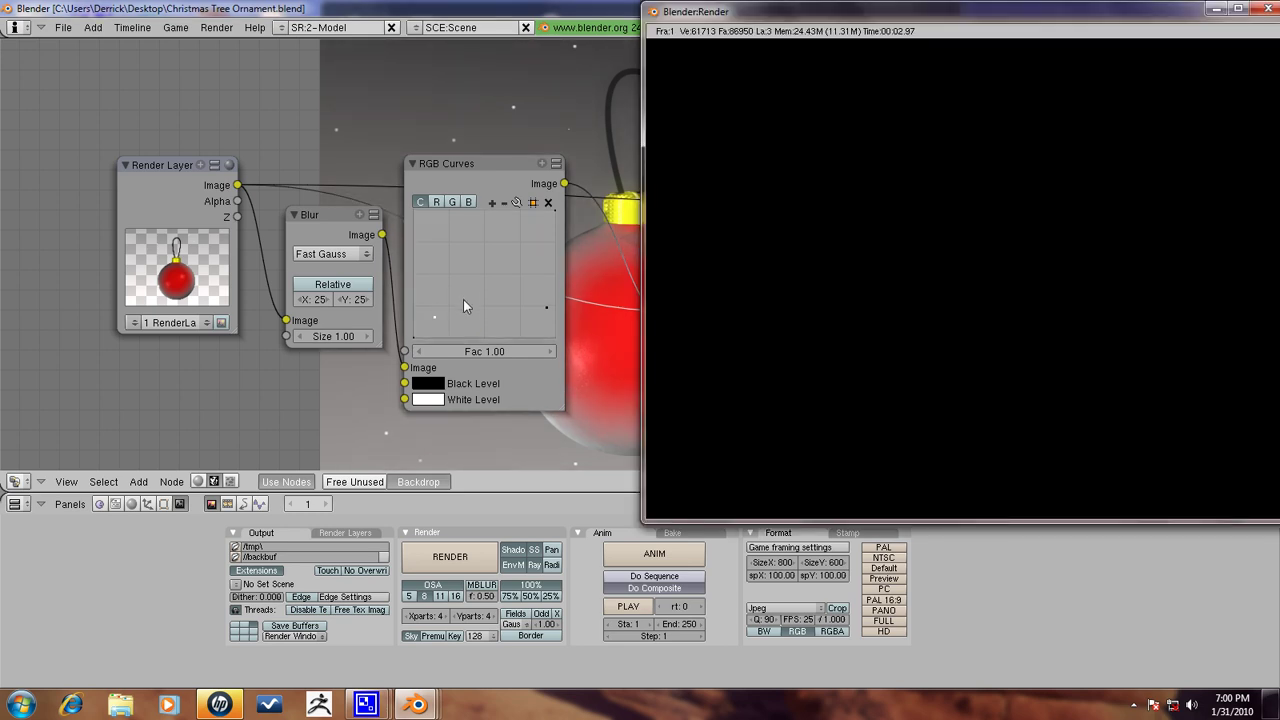
mouse_move(366, 704)
click(263, 652)
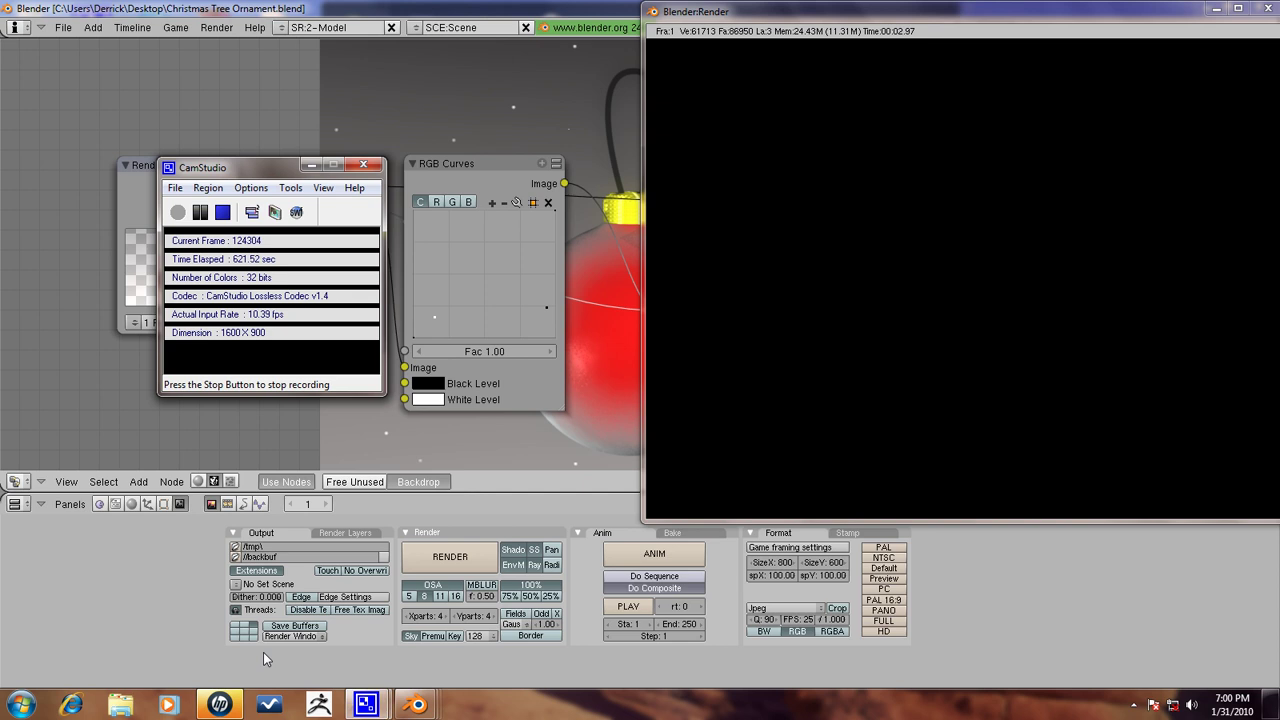